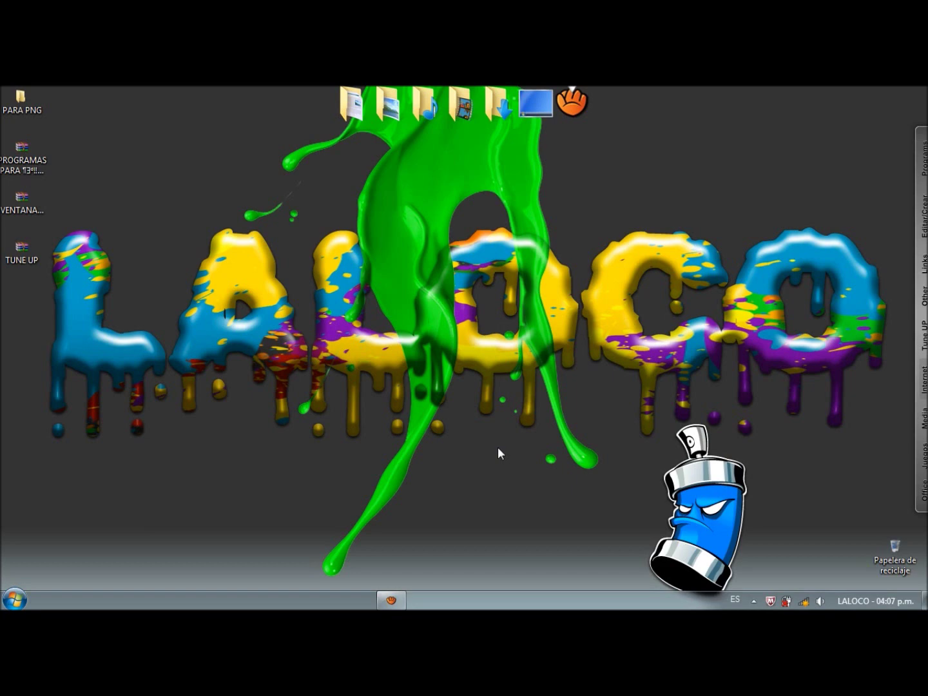
- Move the TUNE UP archive out of the desktop's icon column and open it
click(21, 250)
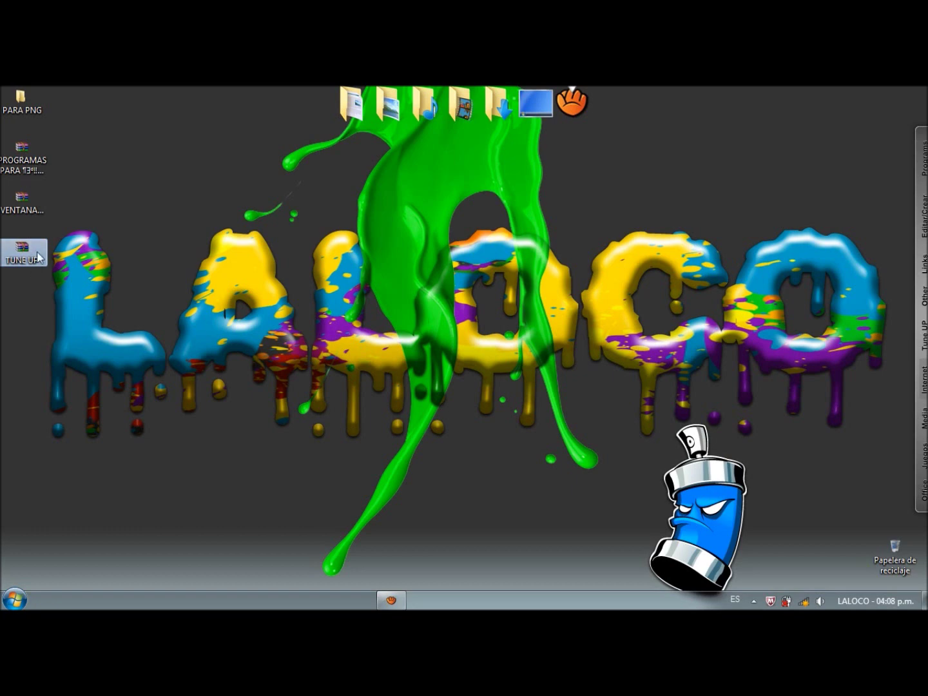
drag(38, 257, 199, 265)
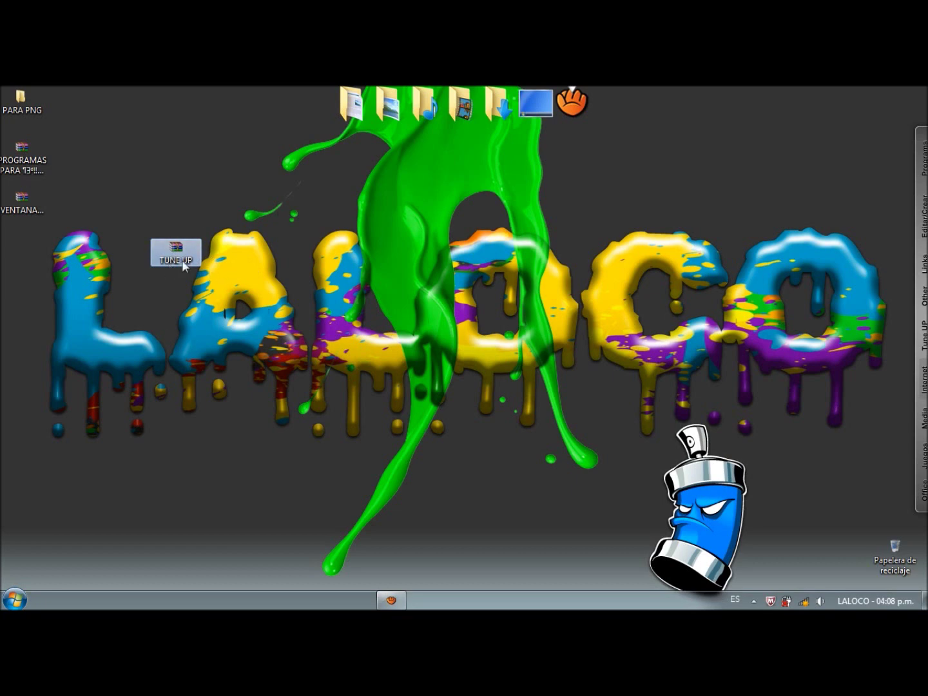
key(Return)
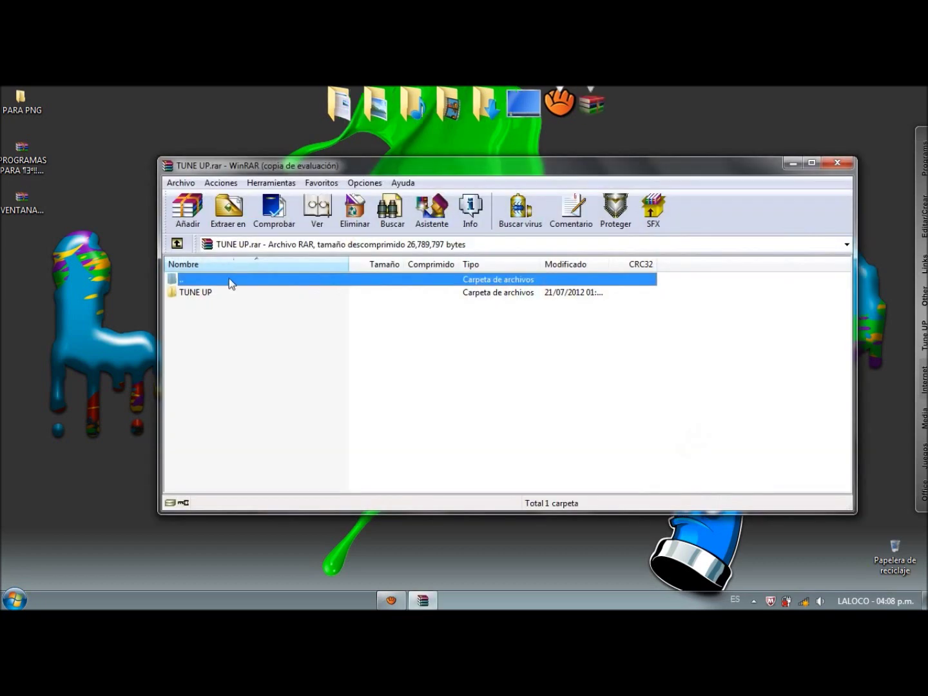
- Launch TuneUpUtilities2012_es-ES.exe from the TUNE UP folder inside the archive
click(205, 293)
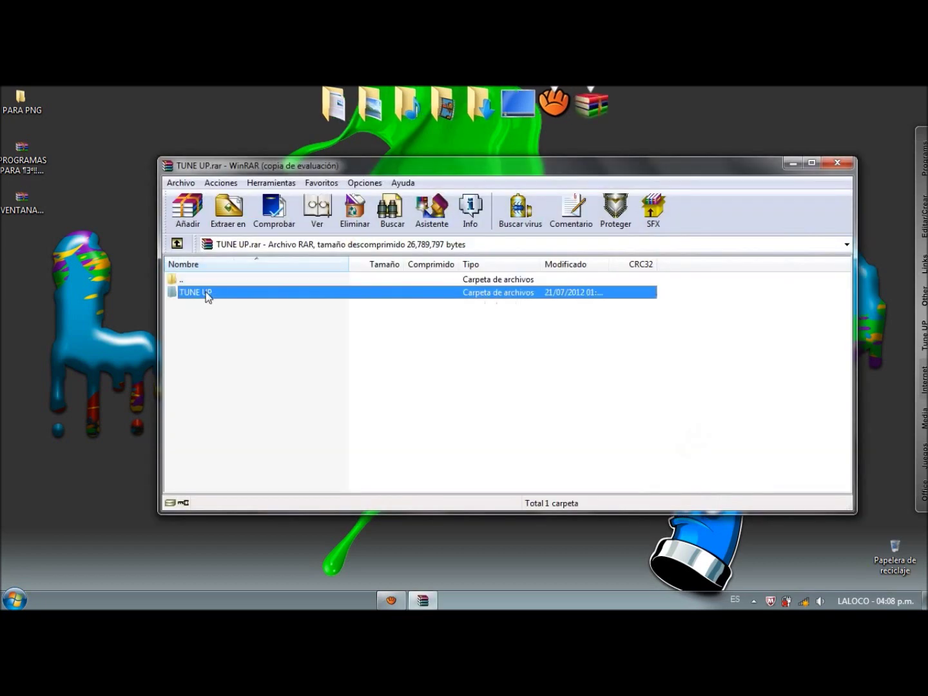
double_click(207, 293)
key(Down)
key(Down)
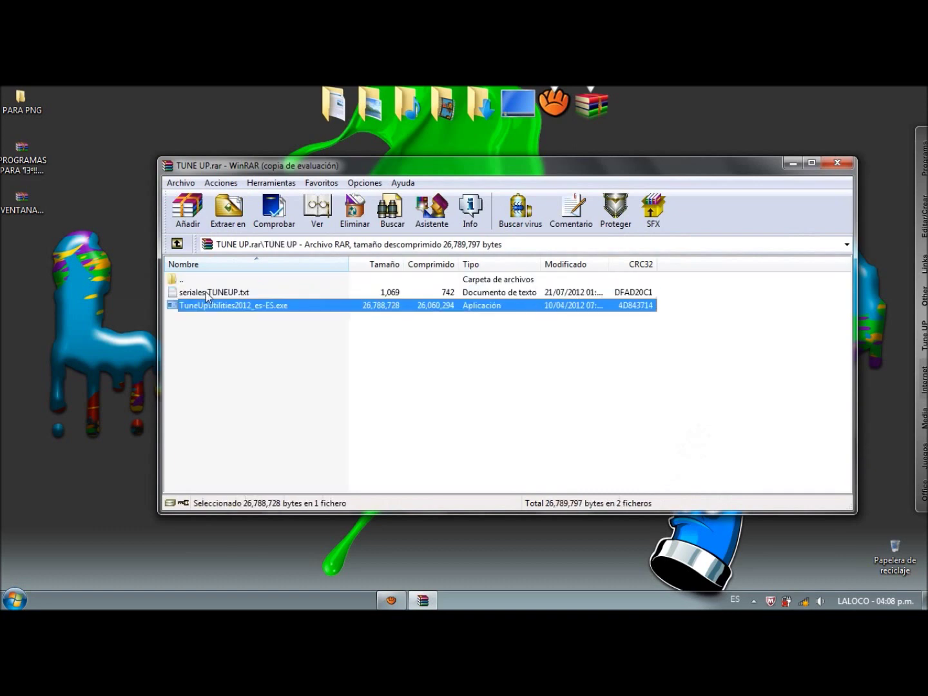
key(Return)
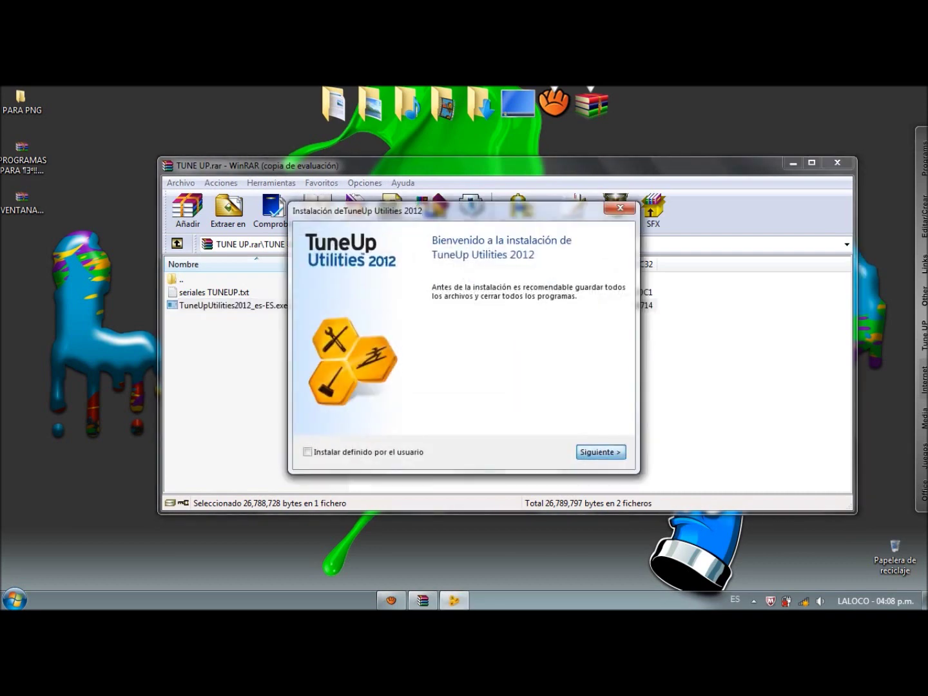
- Install TuneUp Utilities 2012, accepting the licence agreement, and close the web page the setup opens
click(601, 453)
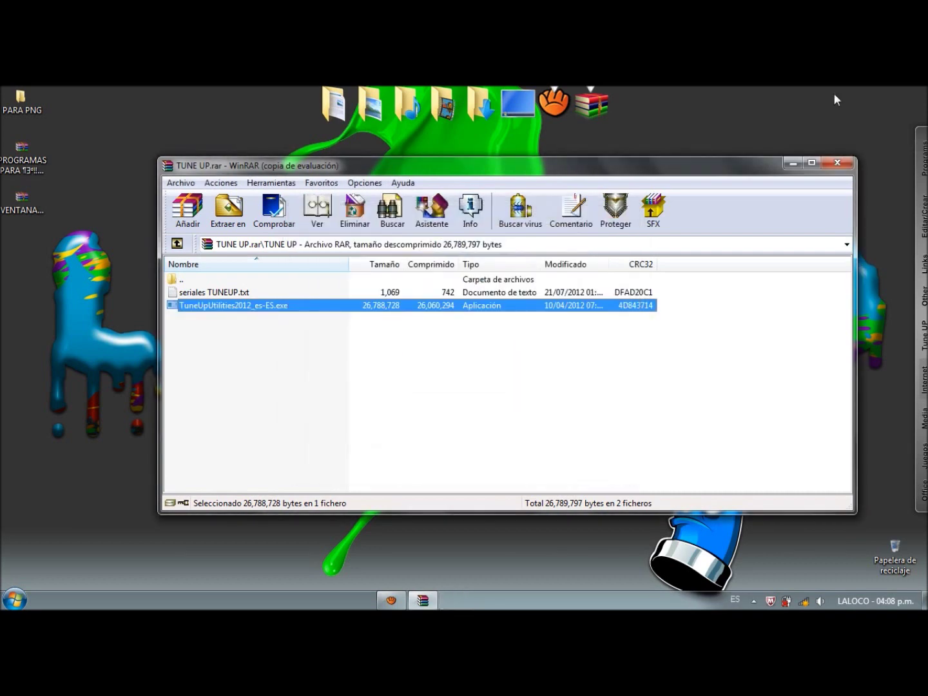
click(786, 165)
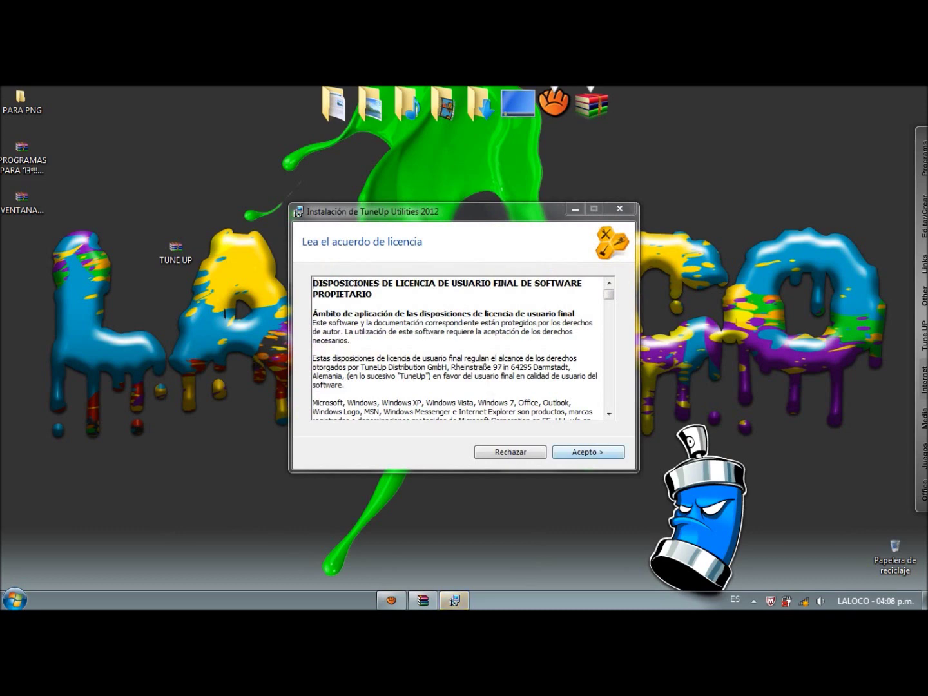
key(Return)
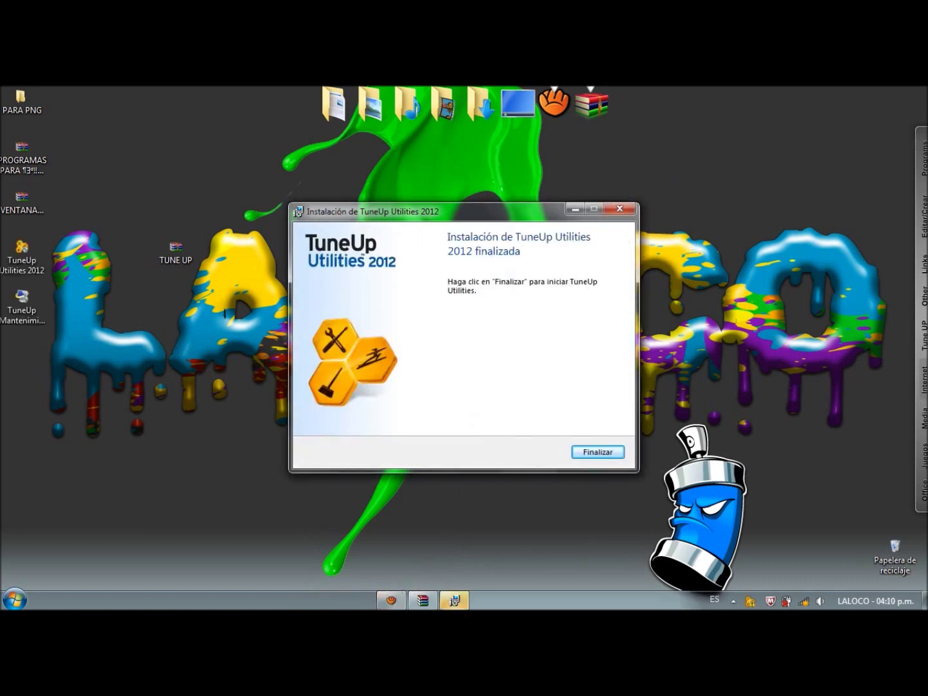
click(614, 455)
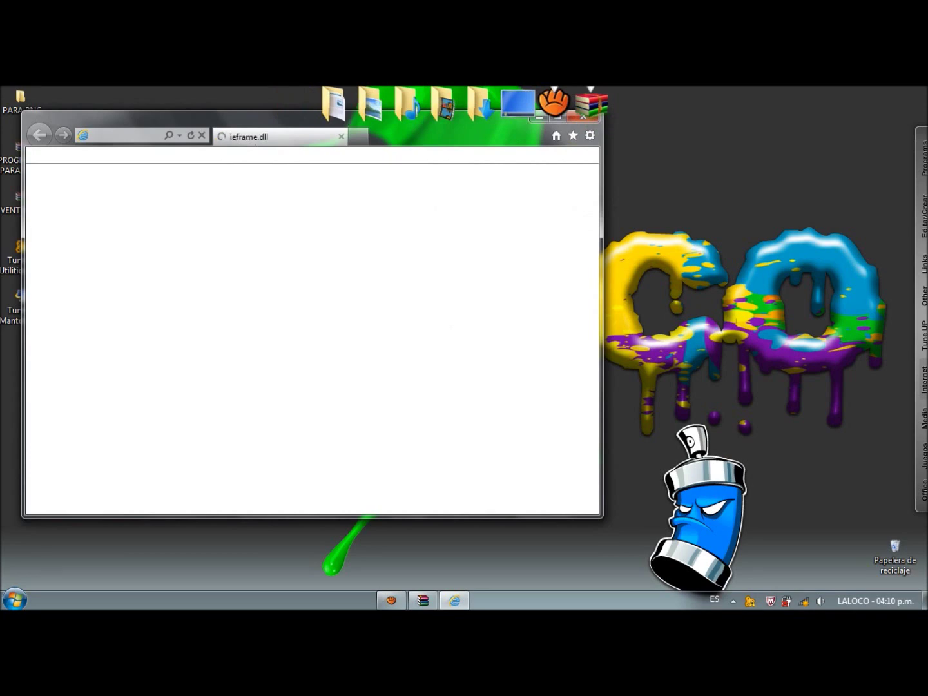
drag(310, 123, 313, 152)
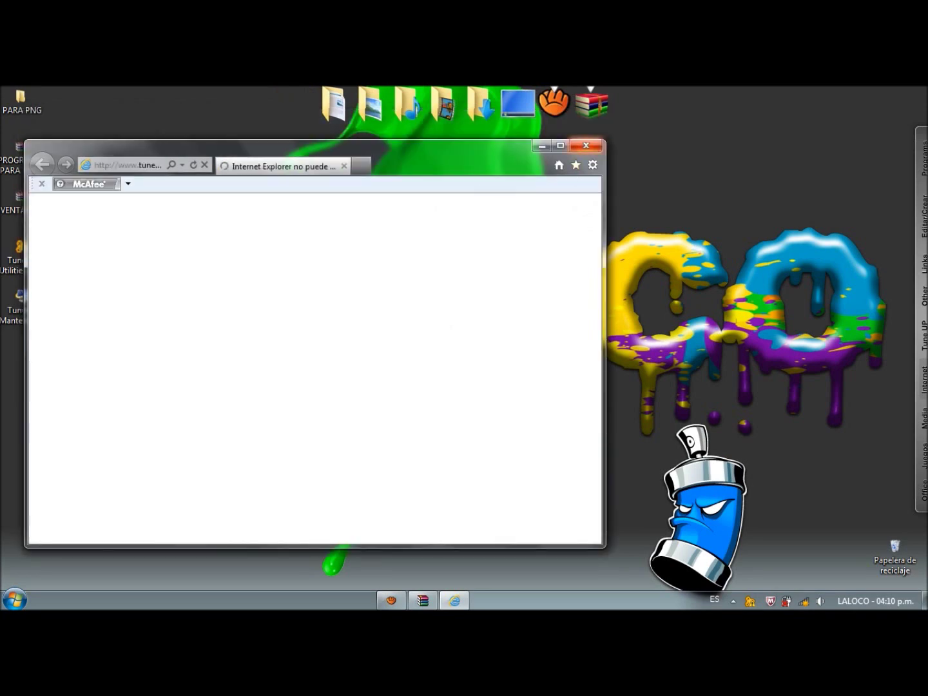
click(586, 145)
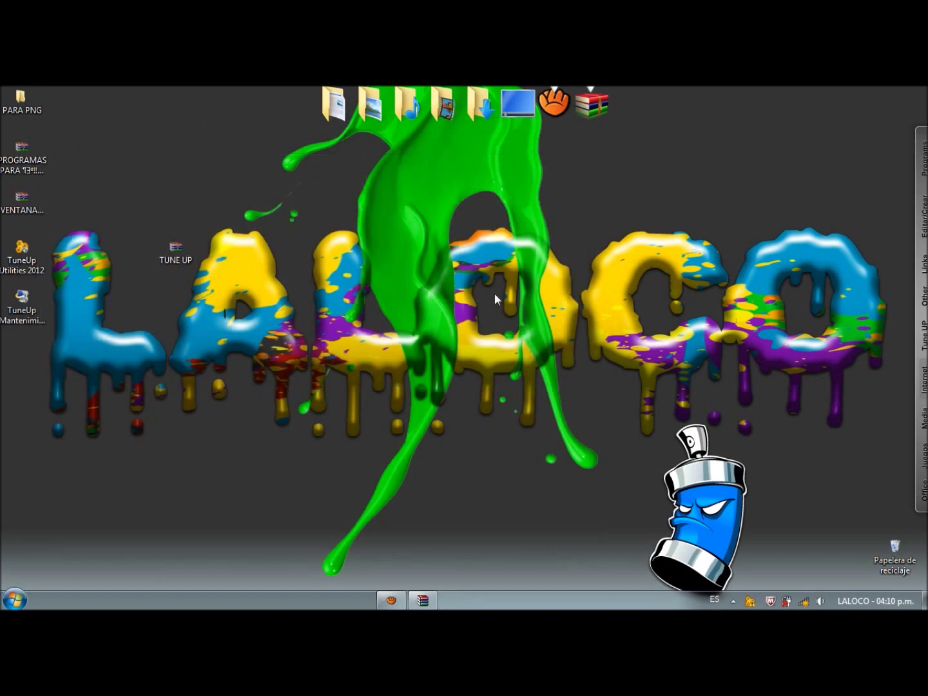
- Try to search for TuneUp updates over the stable Internet connection and cancel the update wizard
double_click(188, 251)
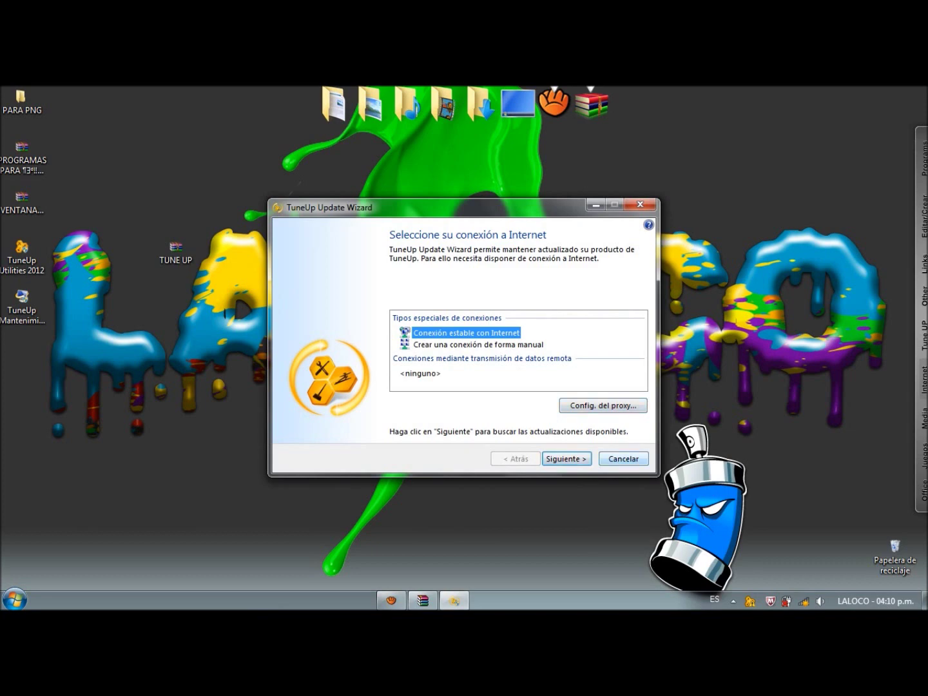
key(Return)
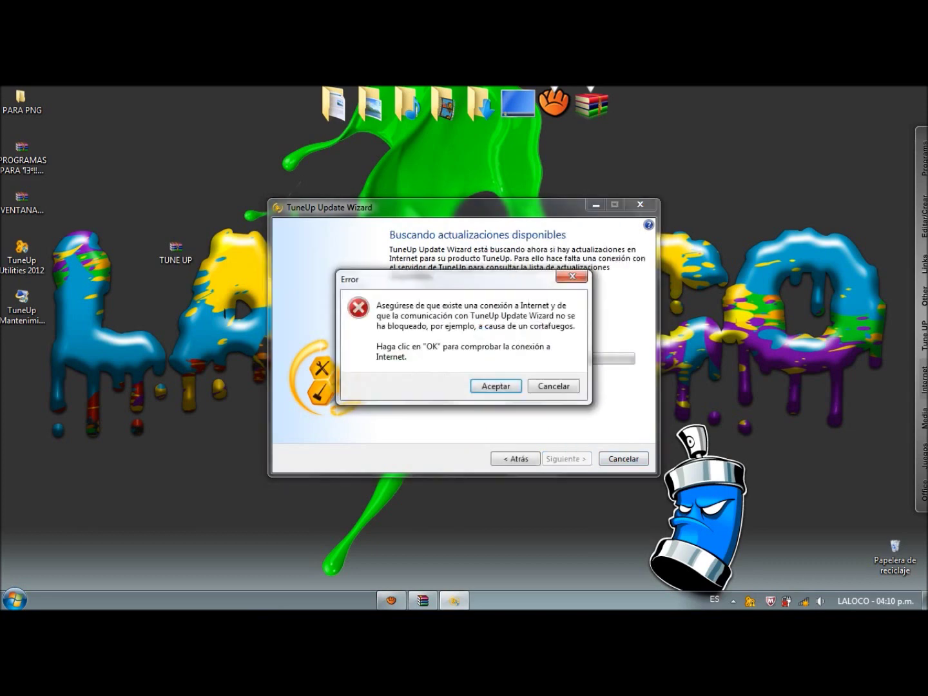
key(Return)
click(623, 458)
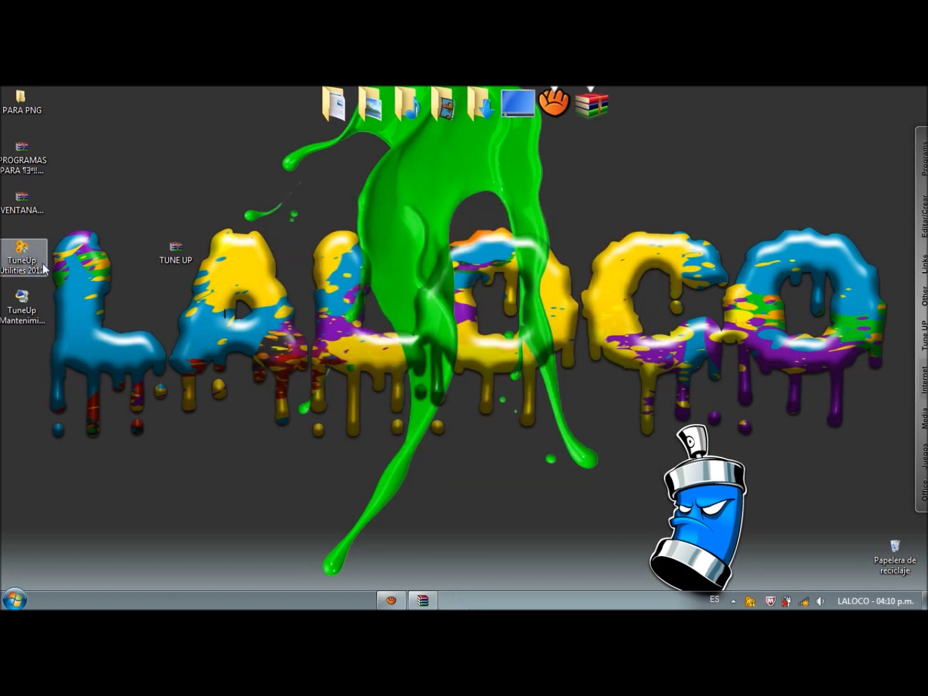
- Shift the two TuneUp shortcuts down on the desktop and launch TuneUp Utilities 2012
drag(54, 227, 17, 349)
click(99, 349)
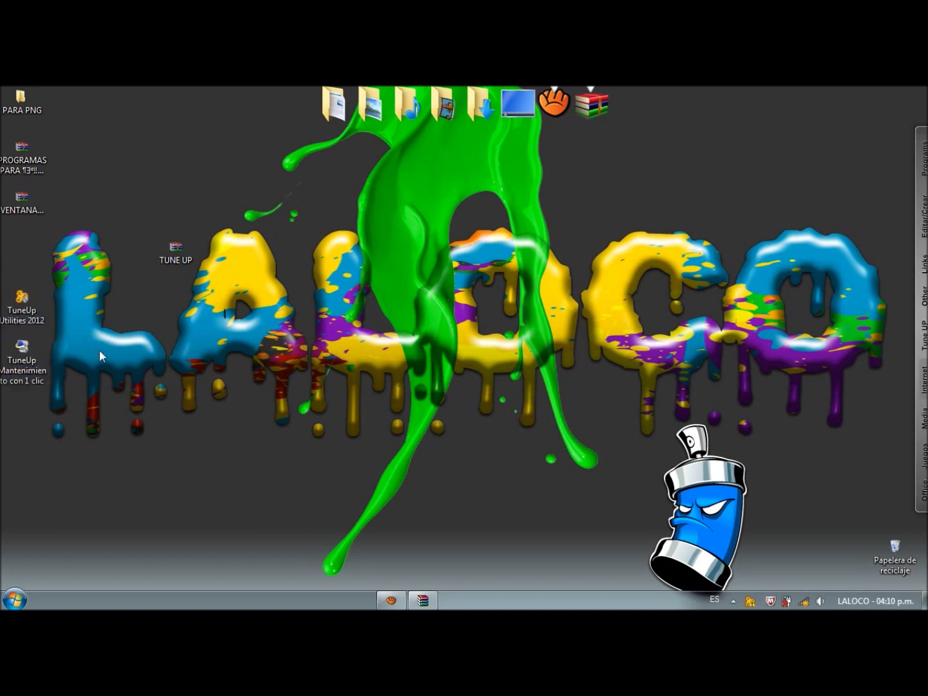
double_click(21, 303)
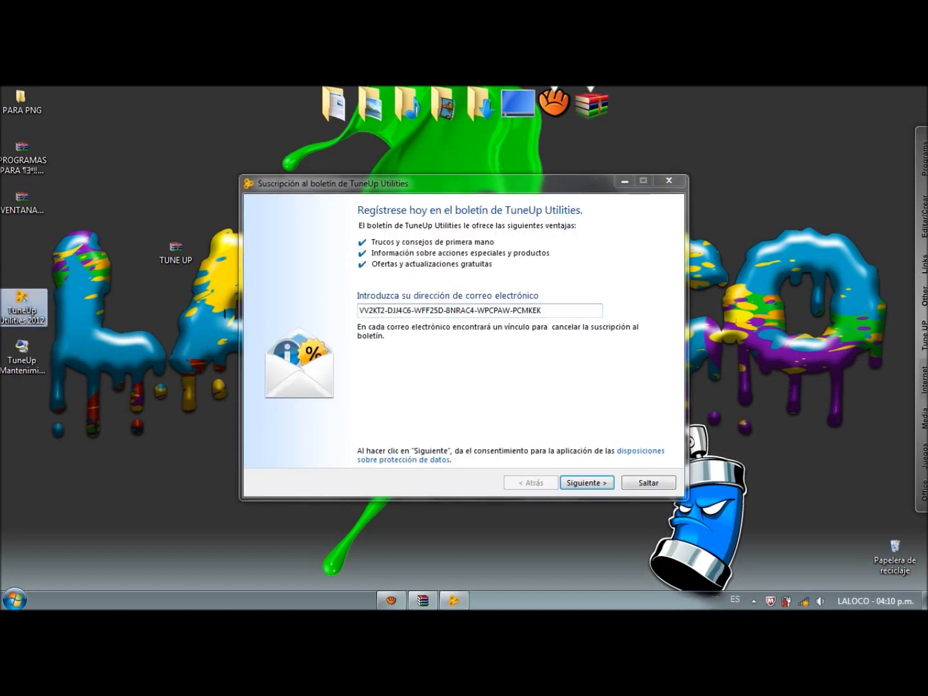
- Clear the e-mail field of the newsletter form and open seriales TUNEUP.txt from the TUNE UP archive
drag(542, 310, 358, 310)
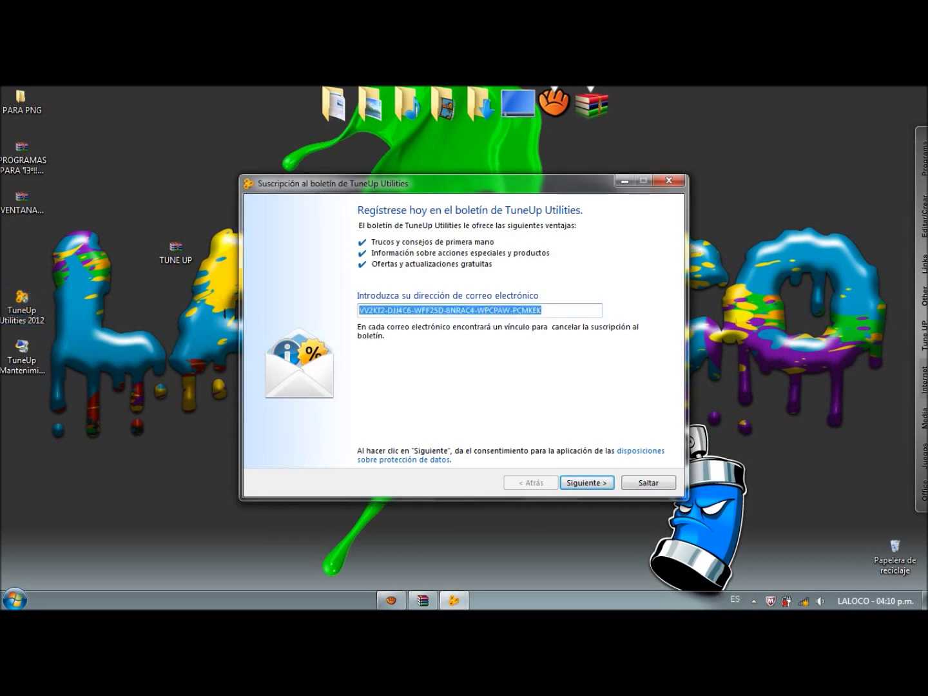
key(BackSpace)
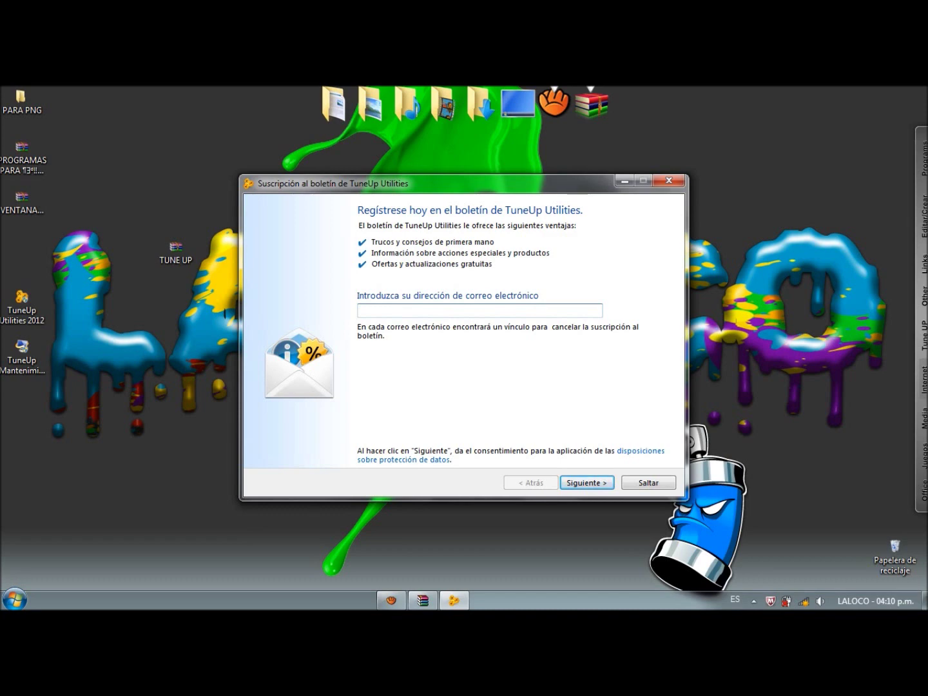
click(423, 602)
click(230, 293)
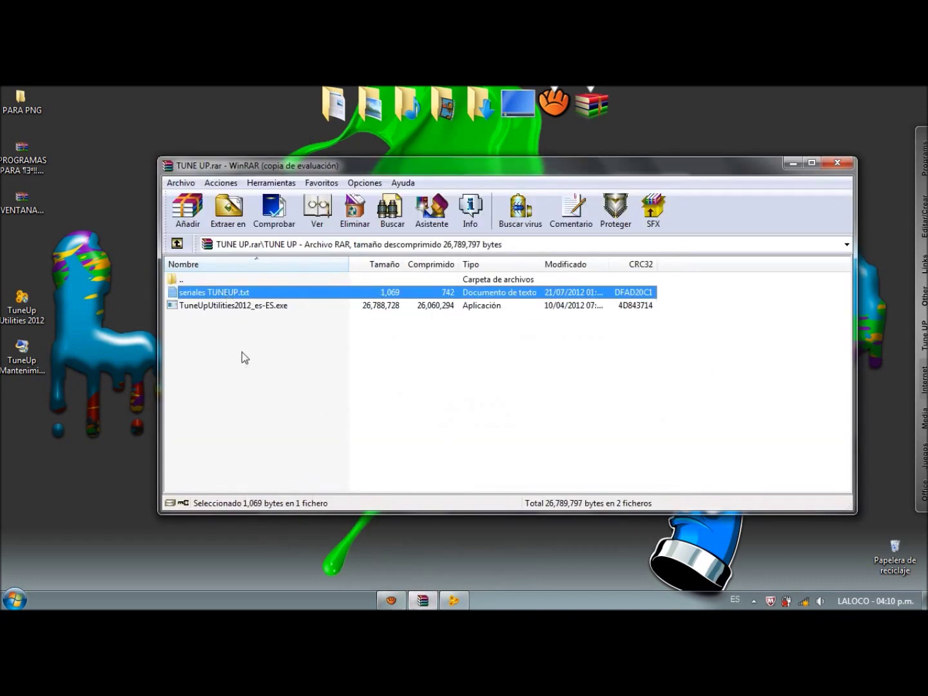
key(Return)
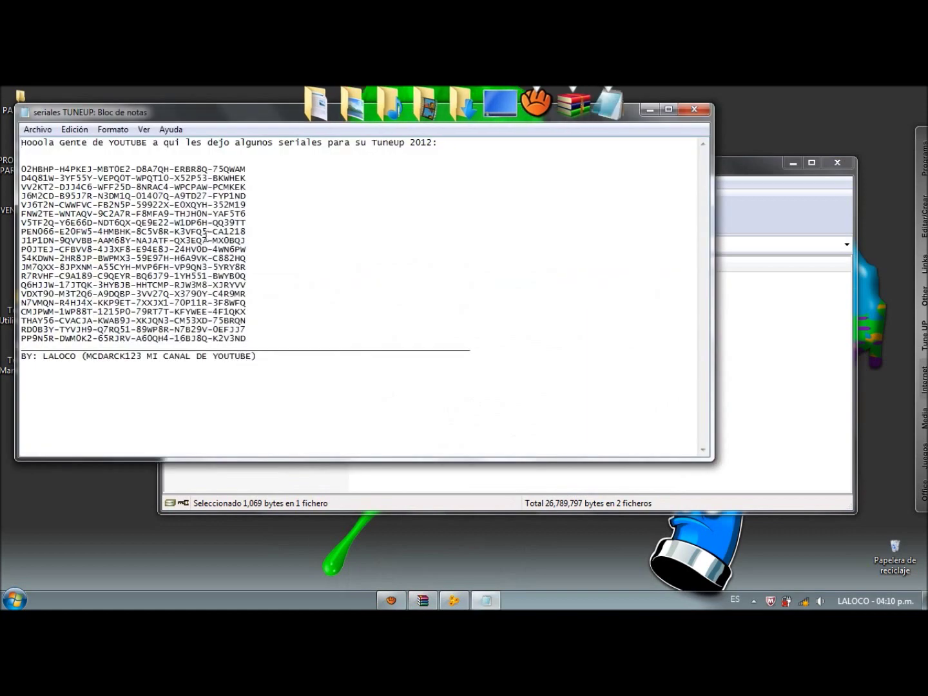
- Copy the third serial number in the text file, close the file and minimize the archive window
click(241, 187)
drag(247, 187, 3, 186)
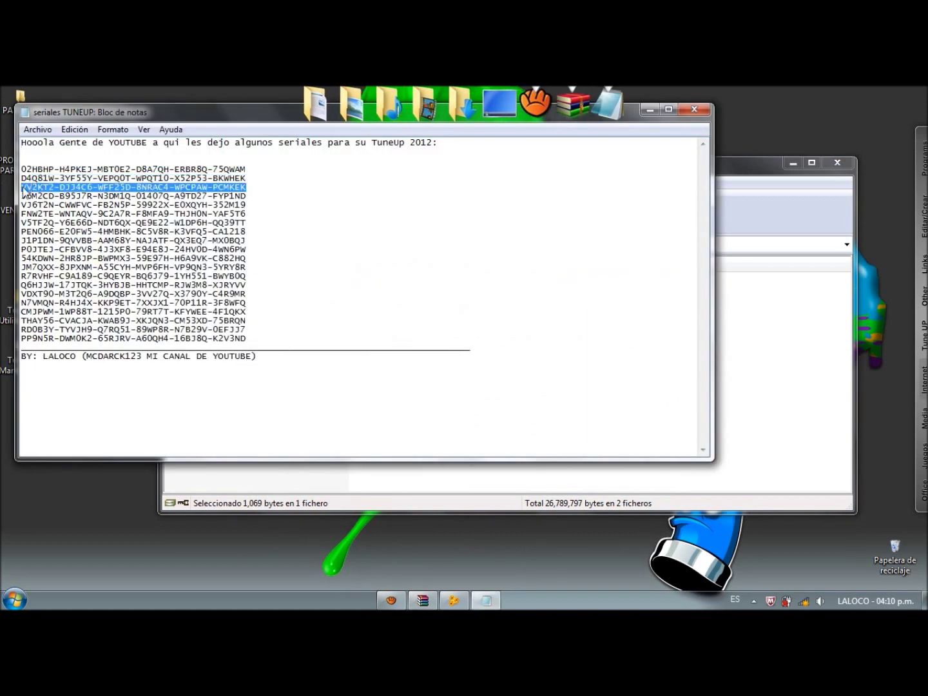
right_click(47, 187)
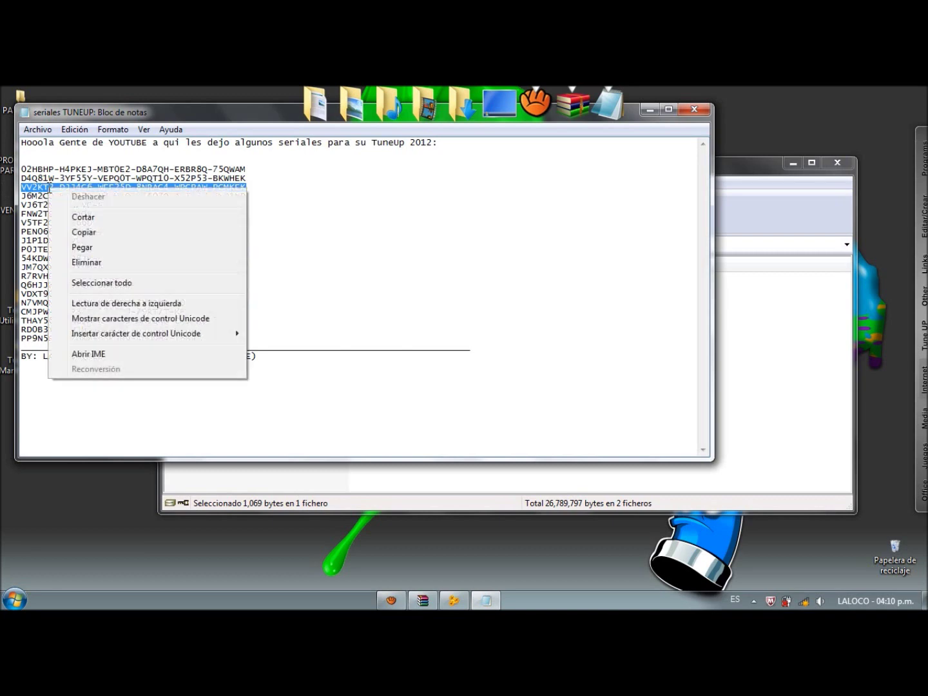
click(111, 234)
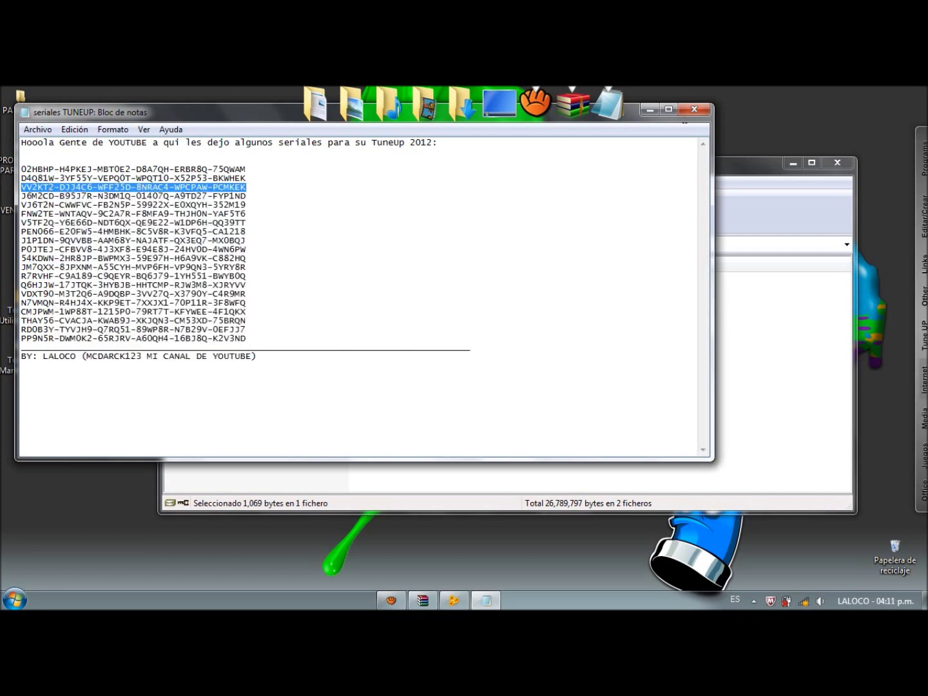
click(689, 112)
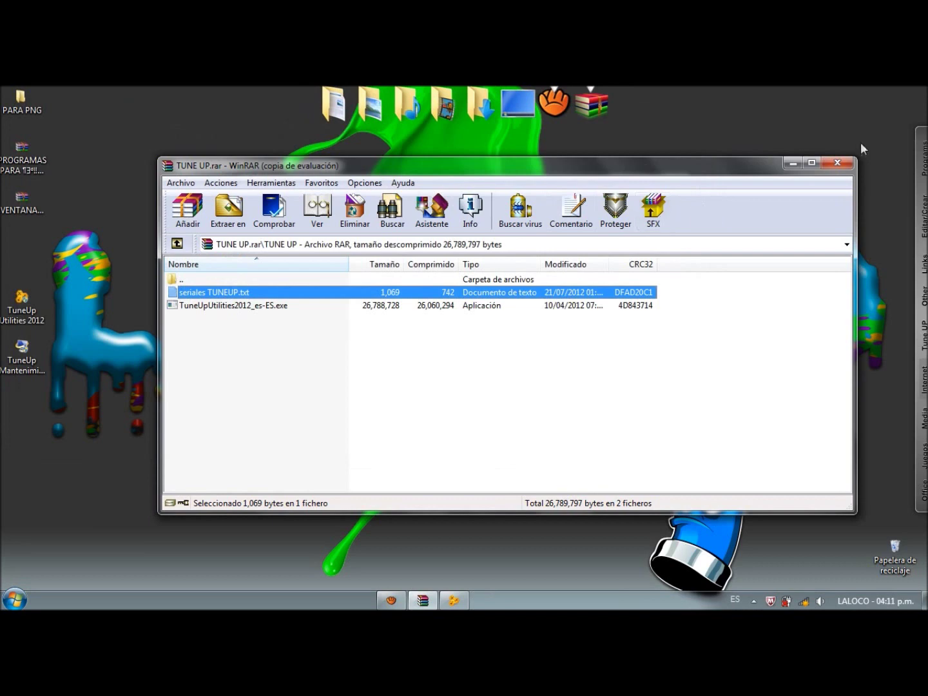
click(791, 165)
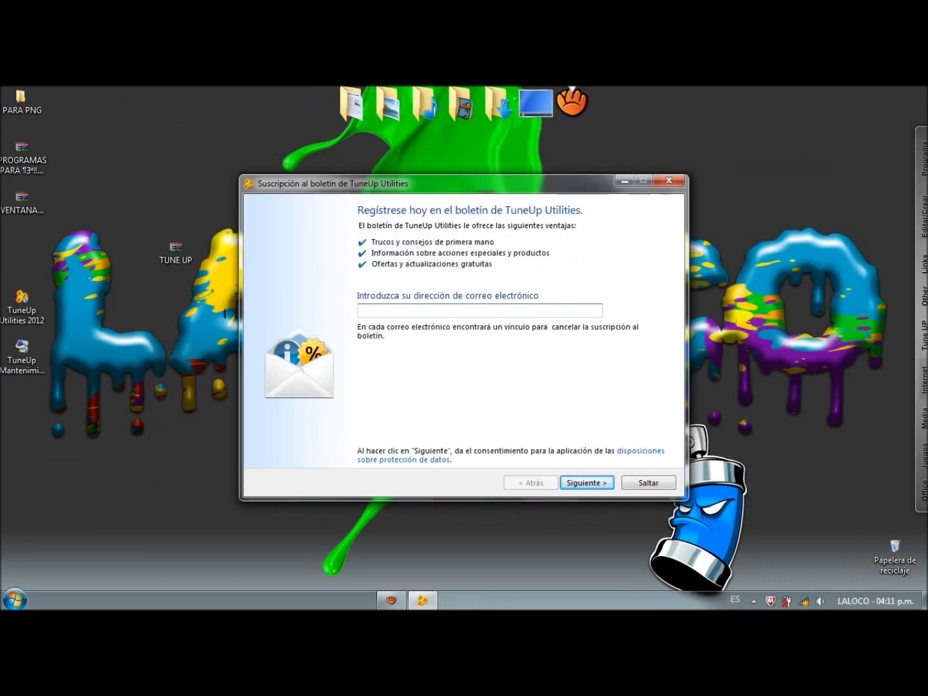
- Try to submit the copied serial number in the newsletter's e-mail address field
click(547, 374)
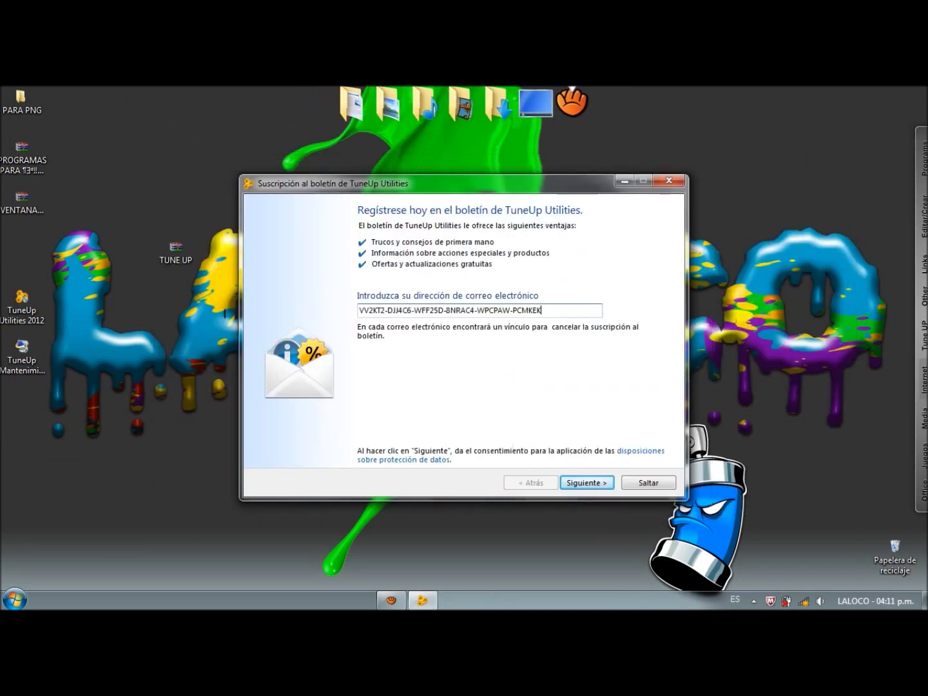
key(Return)
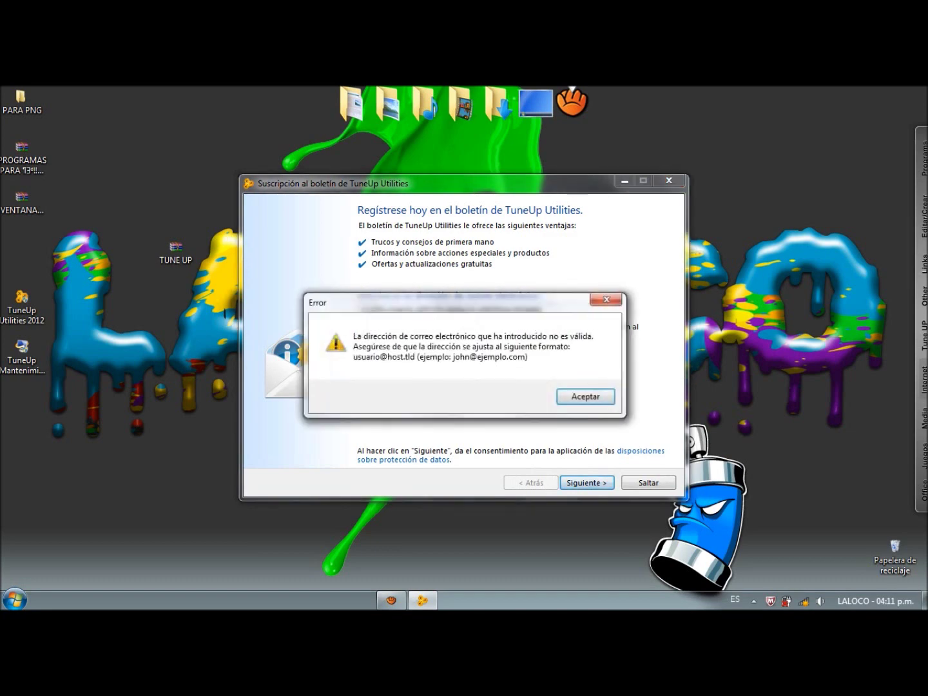
key(Return)
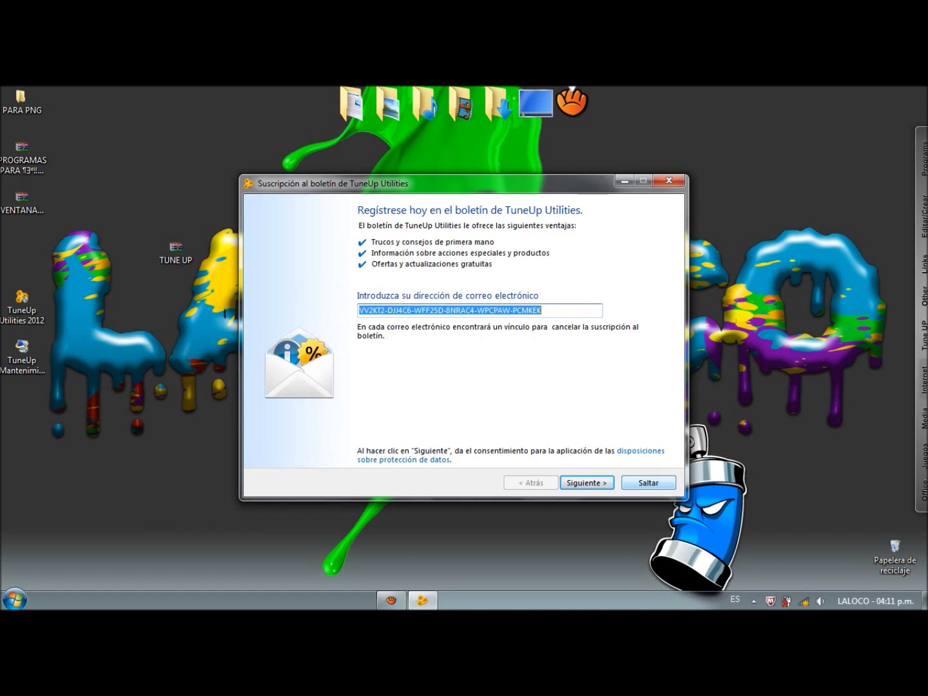
- Skip the newsletter subscription and open the TuneUp Utilities start interface instead of running 1-click maintenance
click(647, 483)
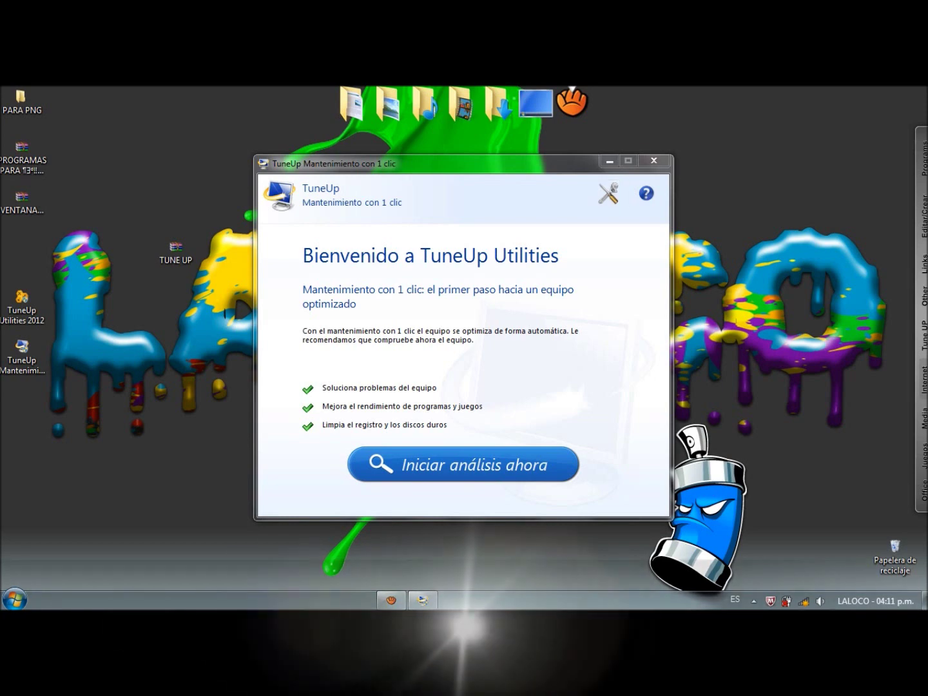
click(653, 160)
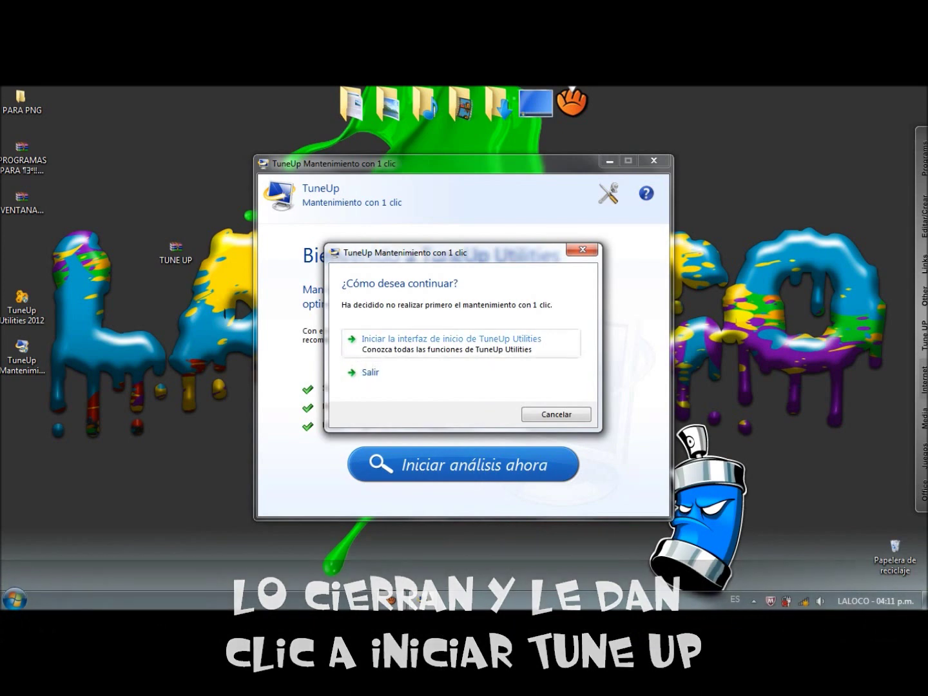
click(491, 348)
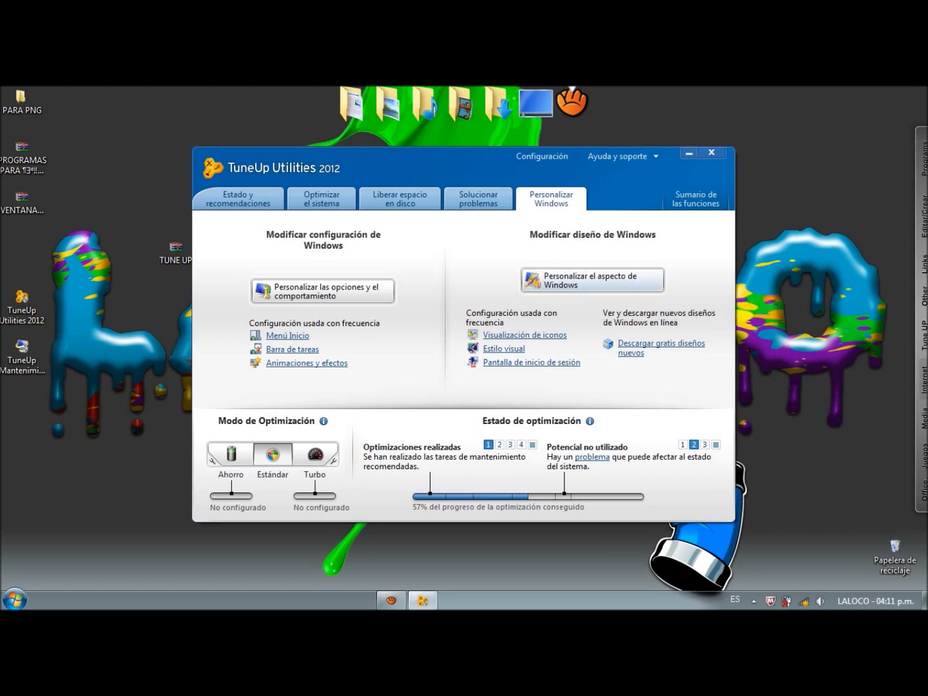
- Open the VENTANAS_GLASS archive from the desktop and enter its VENTANAS GLASS folder
click(30, 210)
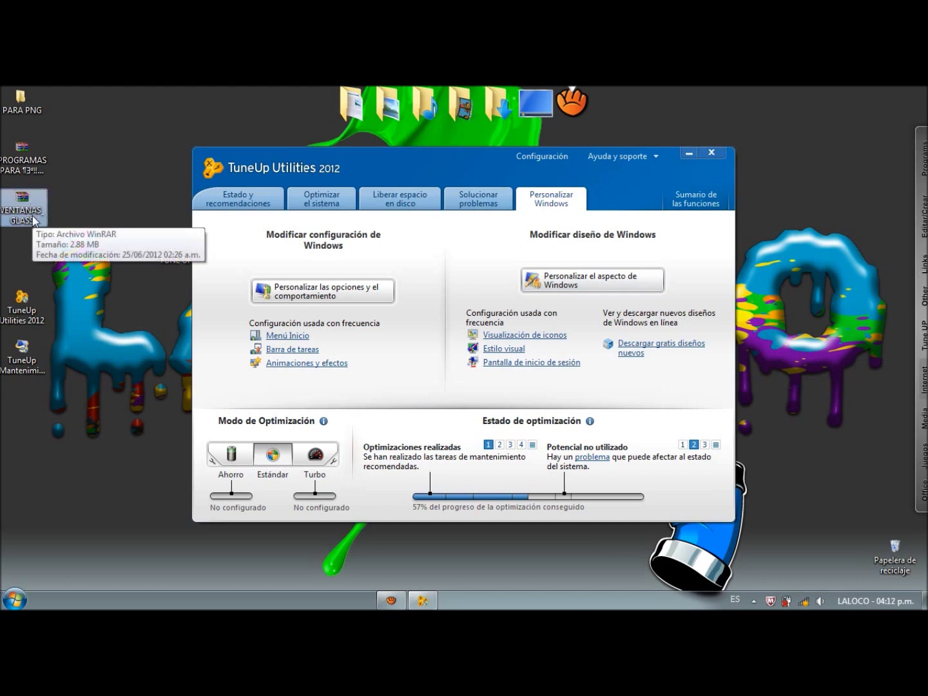
click(114, 316)
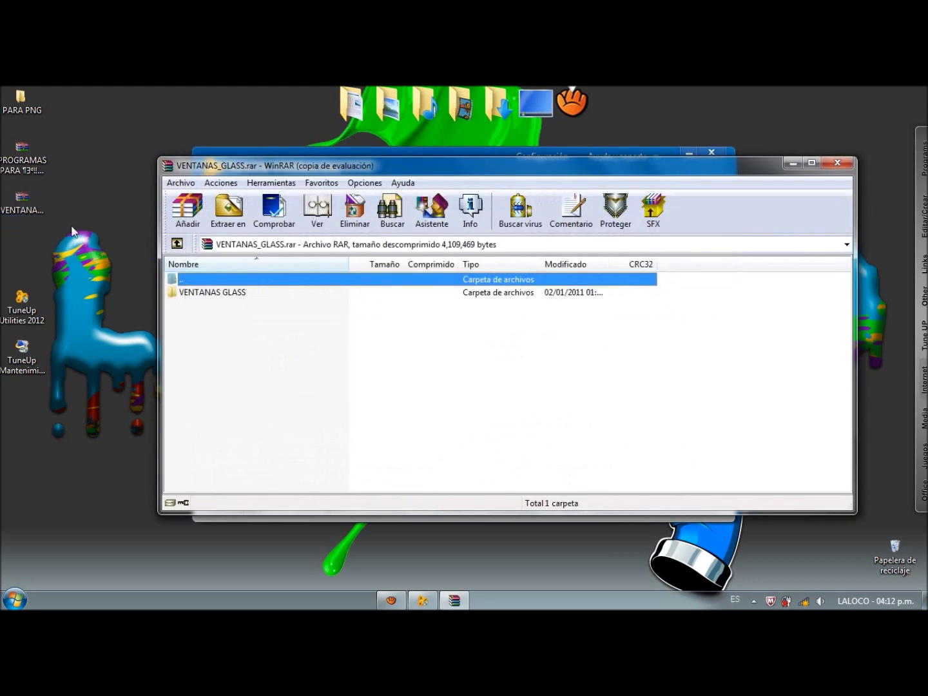
click(241, 293)
double_click(241, 294)
key(Down)
key(Down)
key(Down)
key(Down)
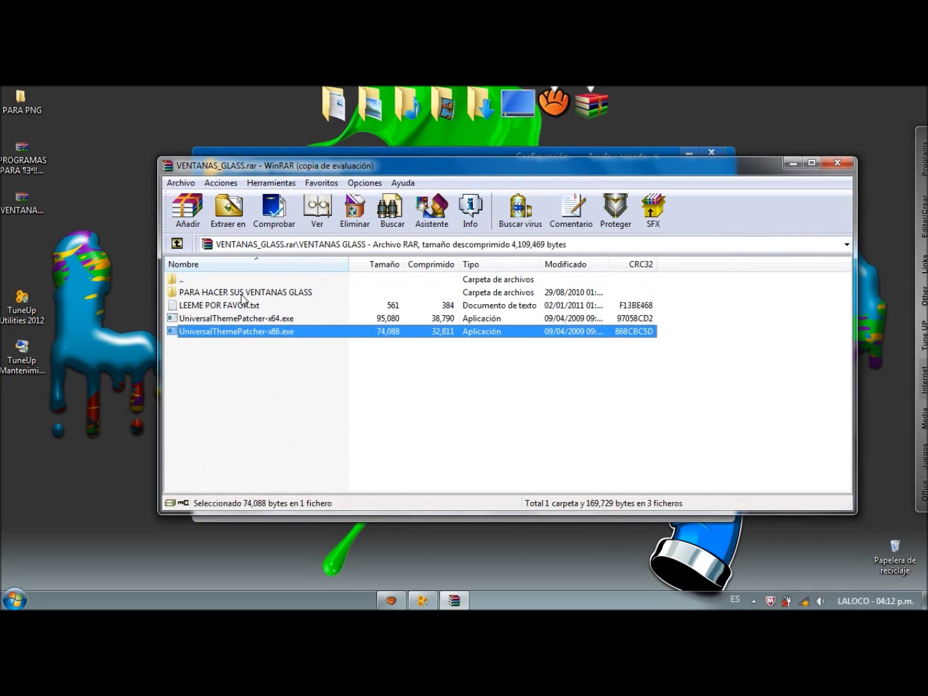
- Run UniversalThemePatcher-x64.exe with English as the interface language and minimize the archive window
click(270, 319)
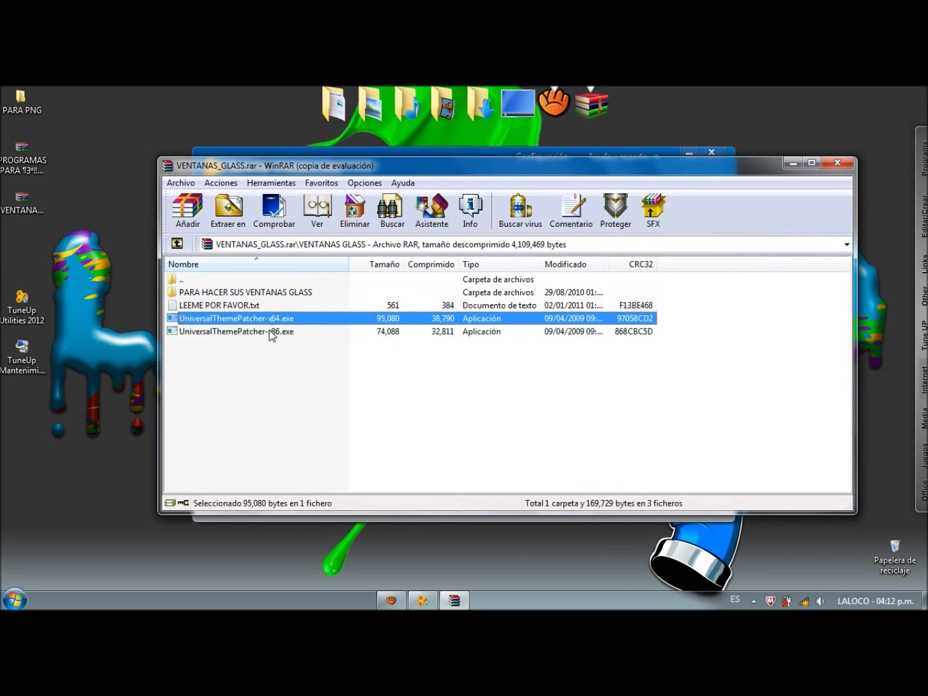
click(269, 333)
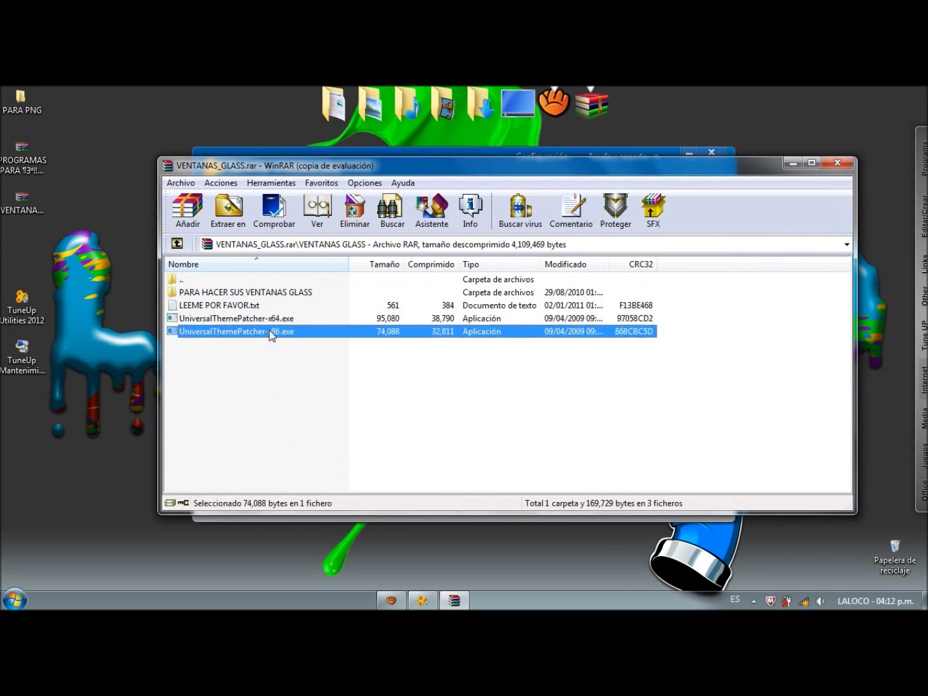
click(280, 320)
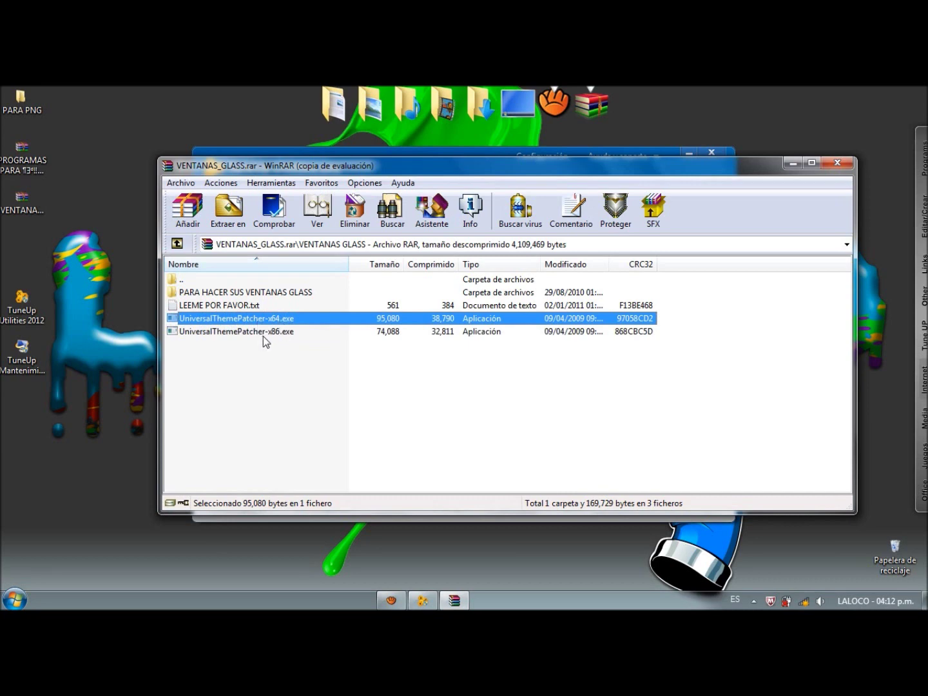
click(264, 332)
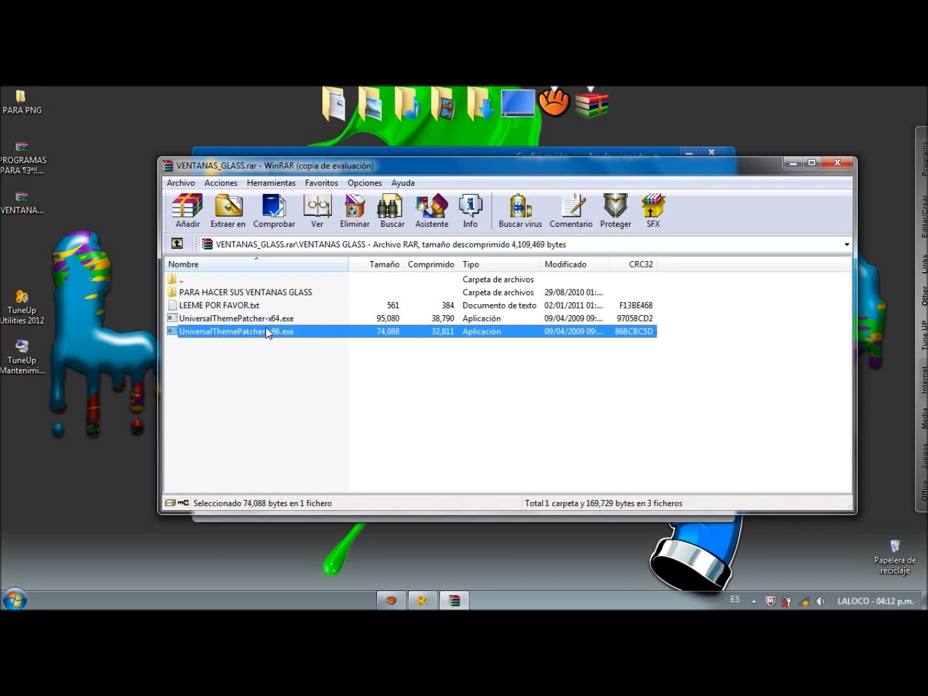
double_click(281, 318)
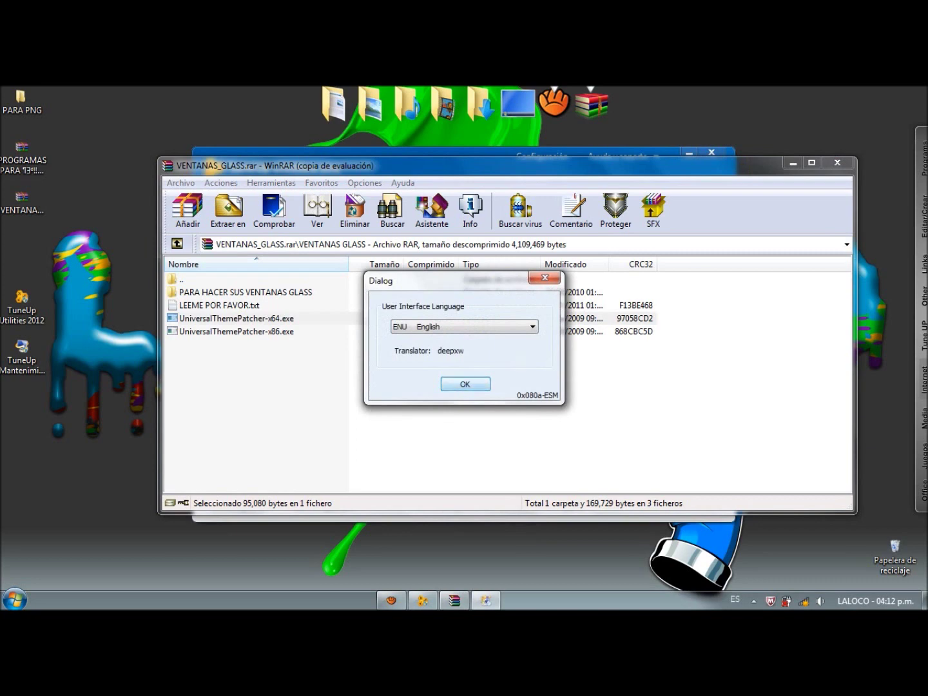
click(471, 385)
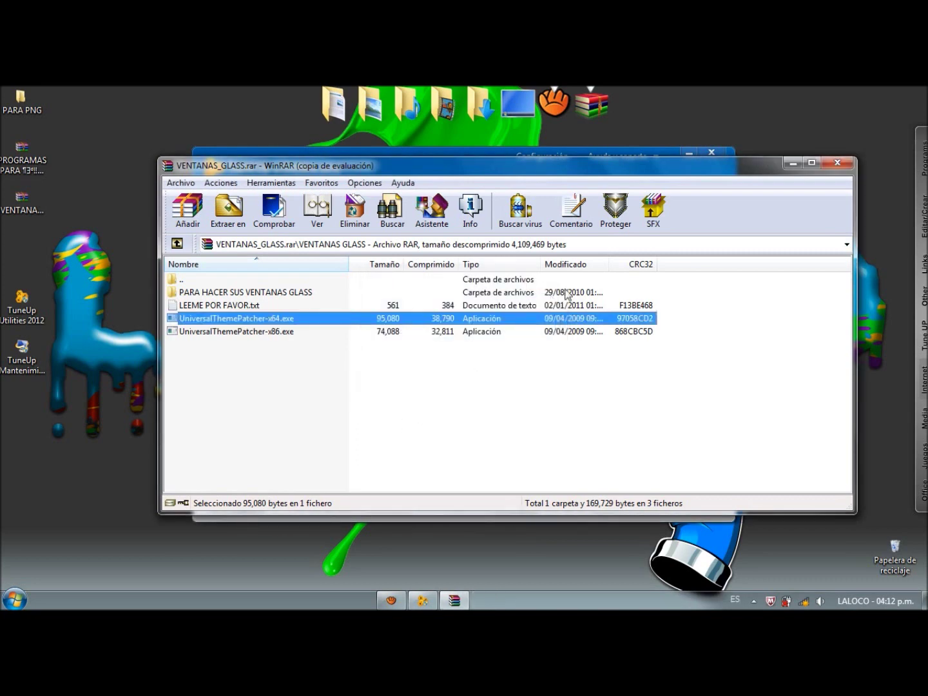
click(791, 163)
click(508, 408)
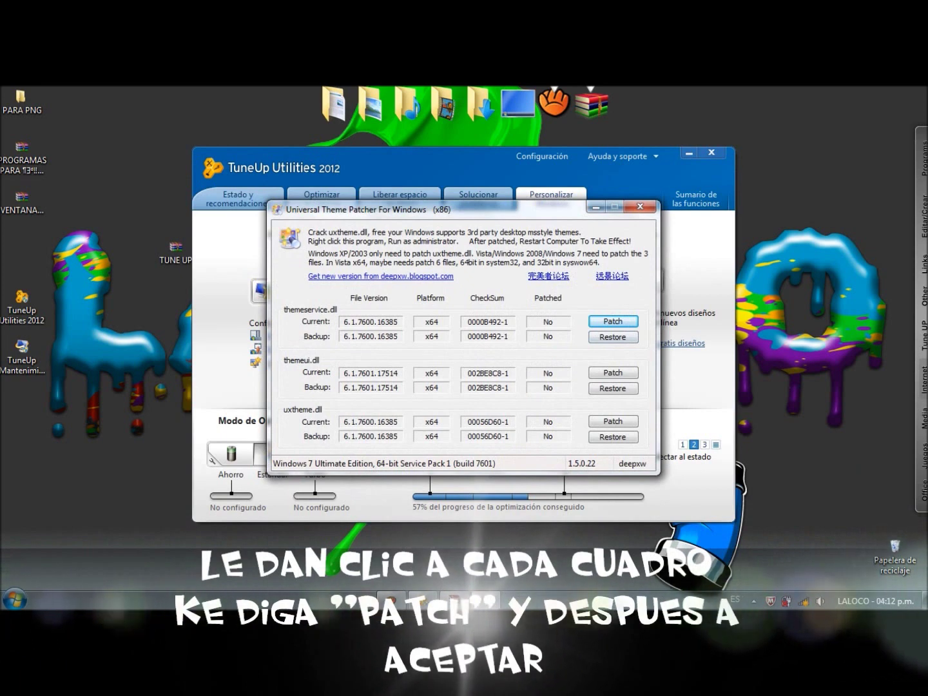
- Patch themeservice.dll, themeui.dll and uxtheme.dll, decline the computer restart and close the patcher
click(613, 321)
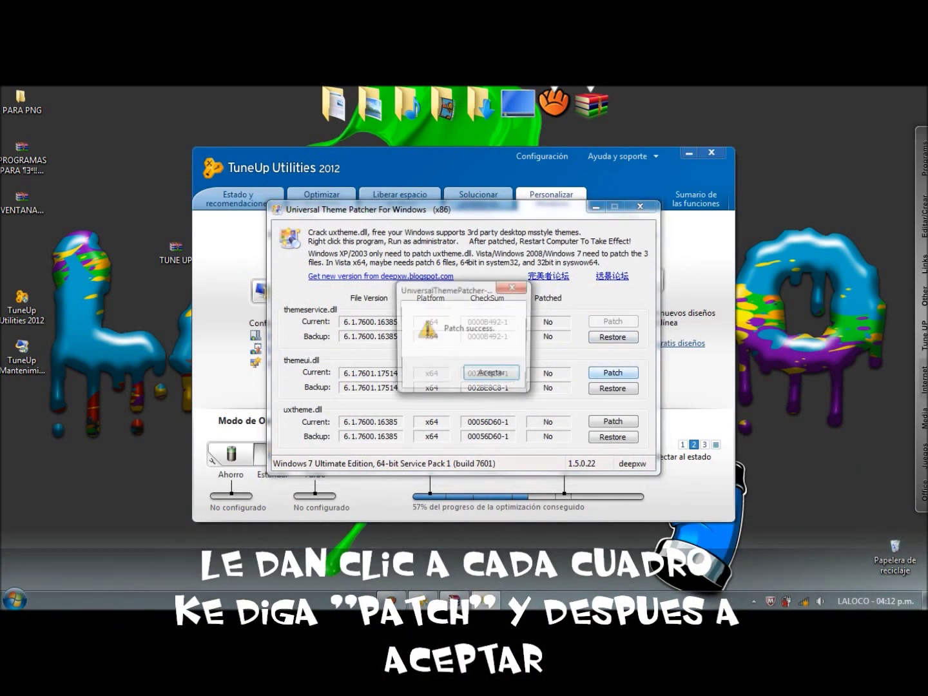
click(492, 374)
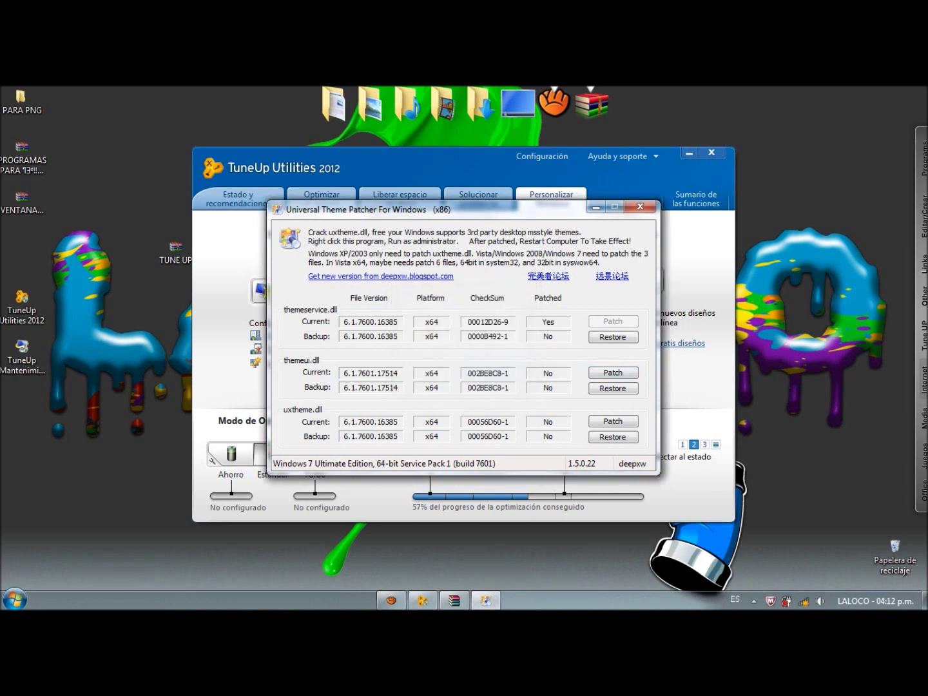
click(613, 373)
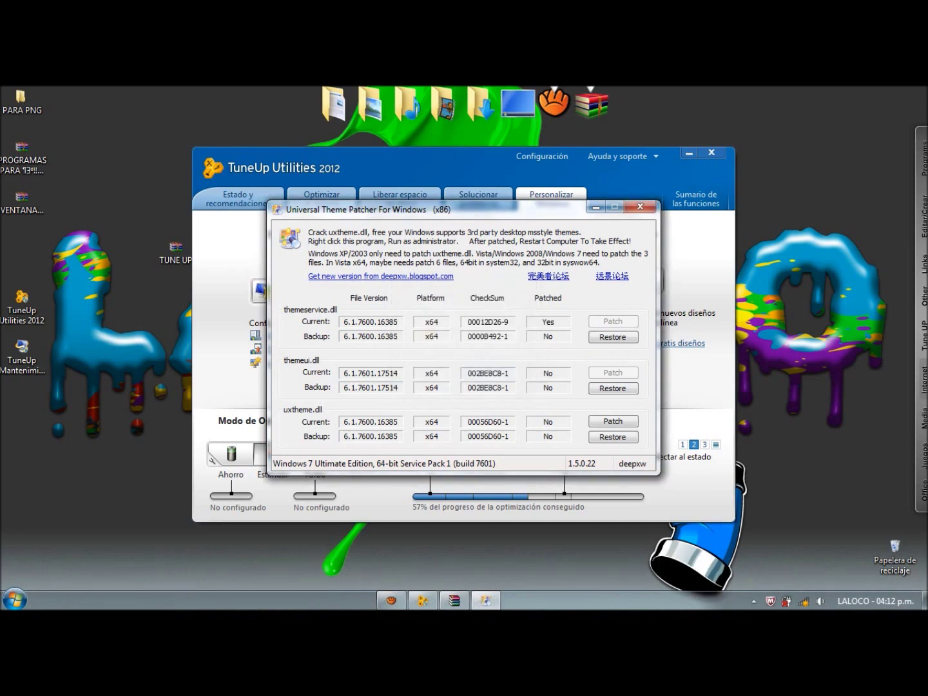
key(Return)
click(613, 421)
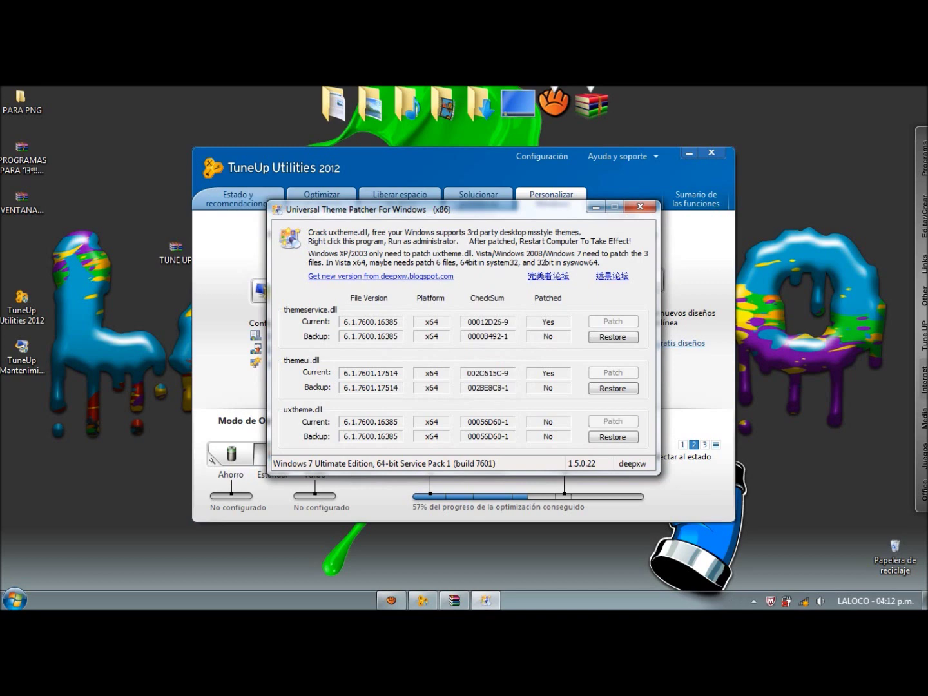
key(Return)
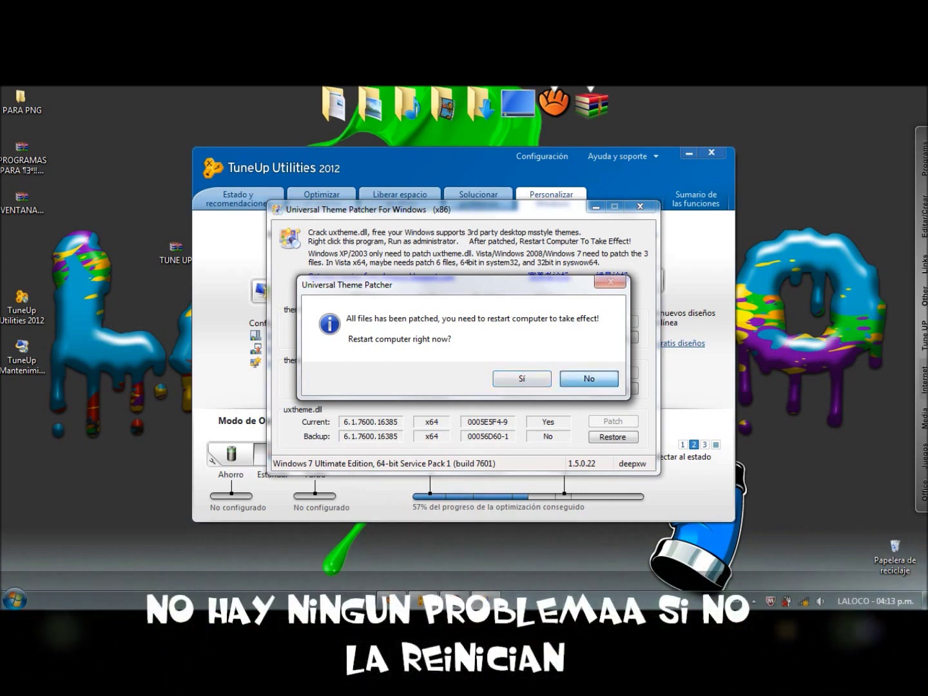
click(588, 379)
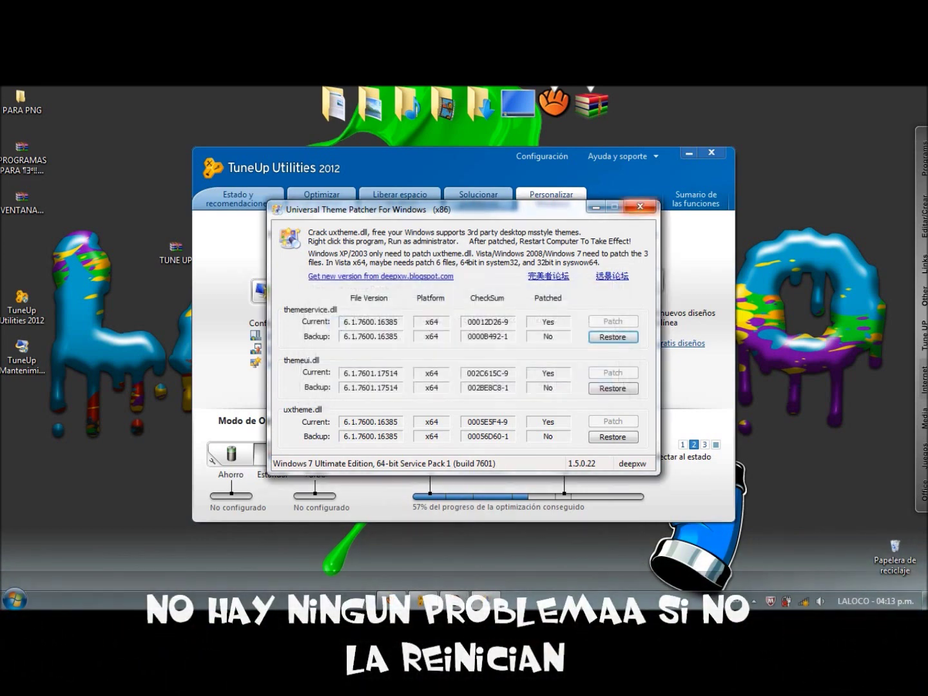
click(641, 206)
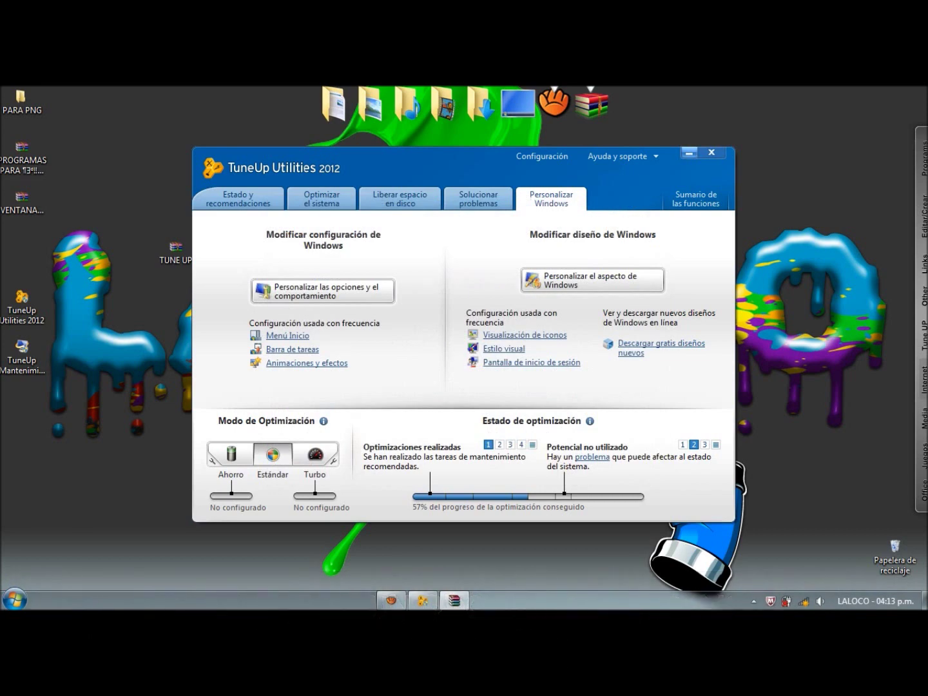
- Minimize TuneUp Utilities and extract the 2nd sight folder from PARA HACER SUS VENTANAS GLASS in the archive to the desktop
click(689, 154)
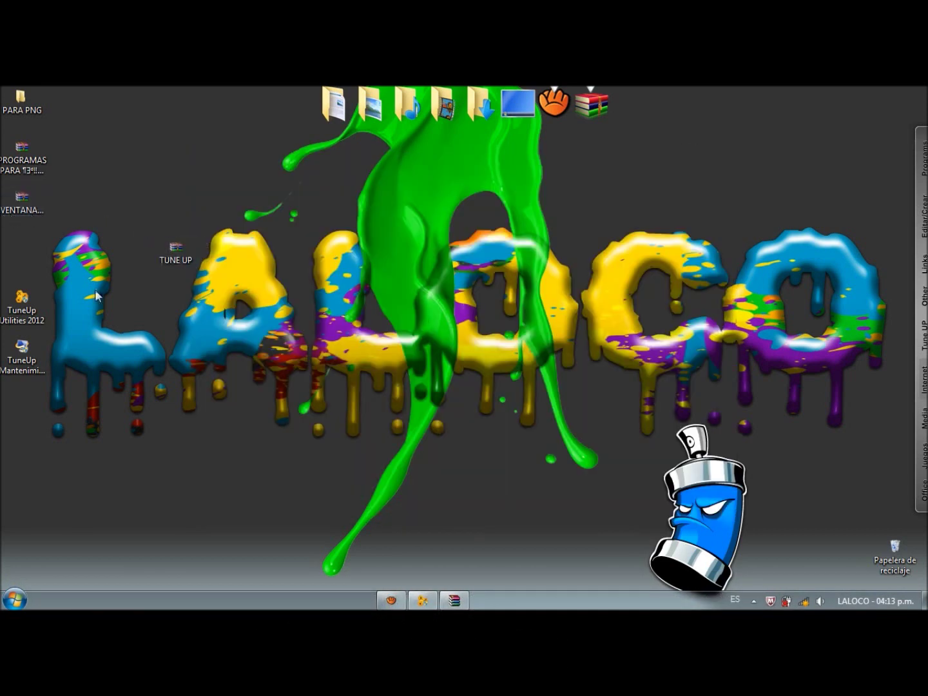
mouse_move(455, 601)
click(451, 524)
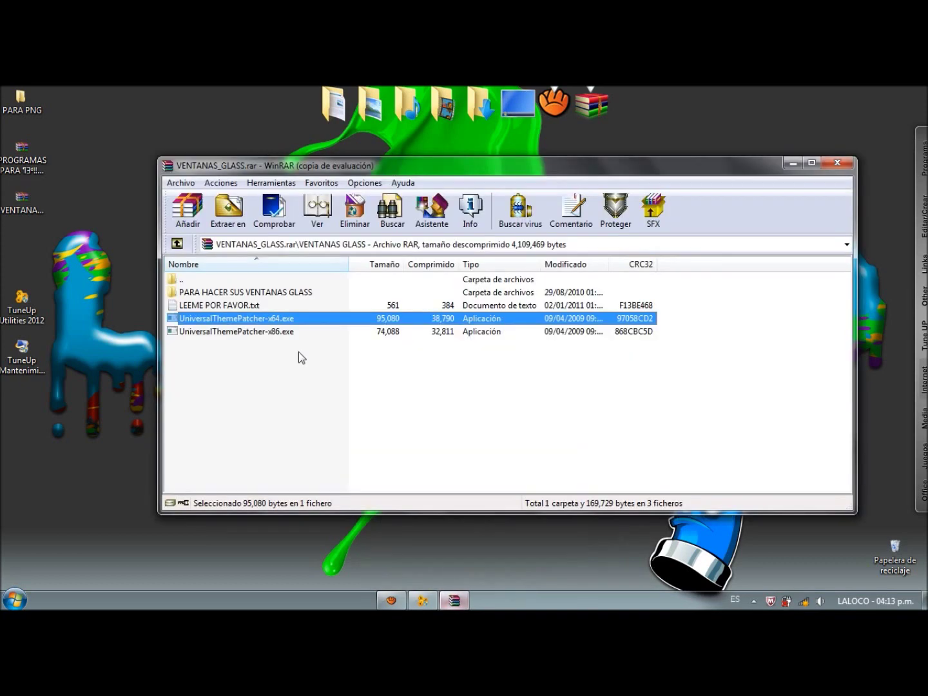
click(234, 292)
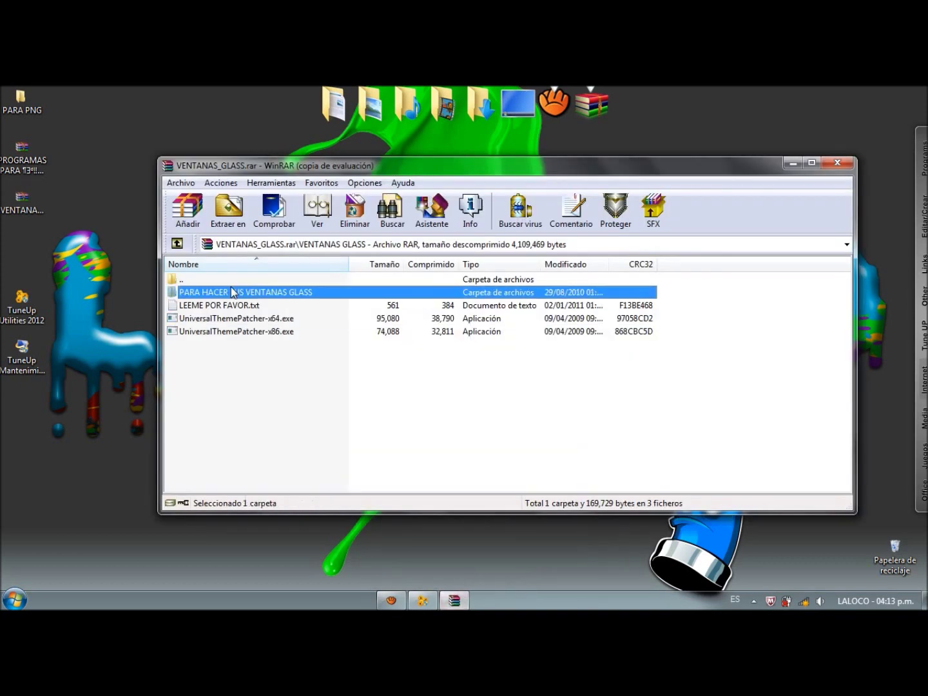
double_click(233, 292)
key(Down)
key(Down)
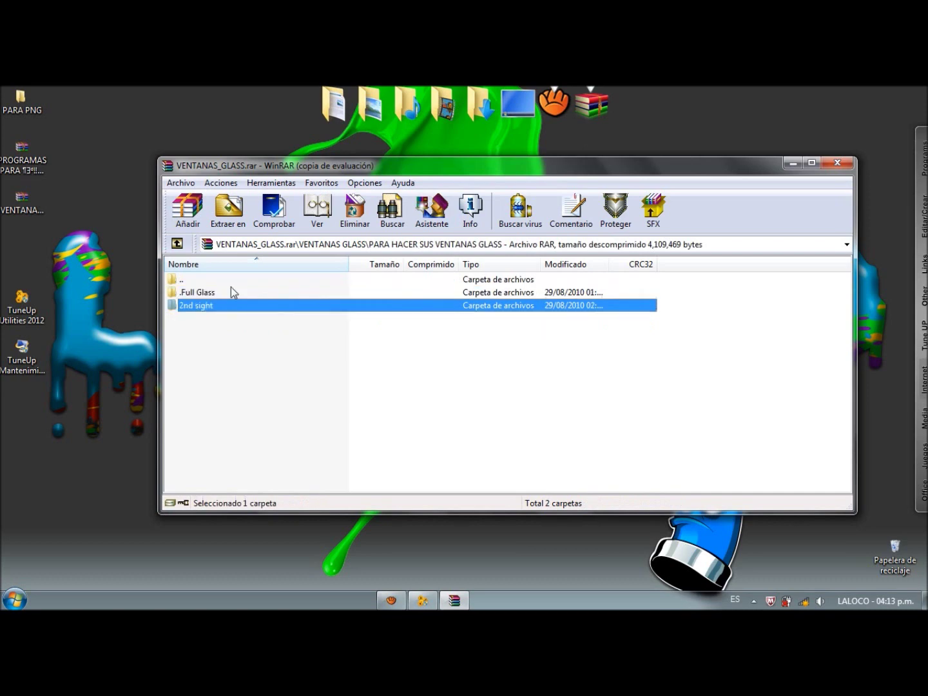
drag(223, 303, 97, 439)
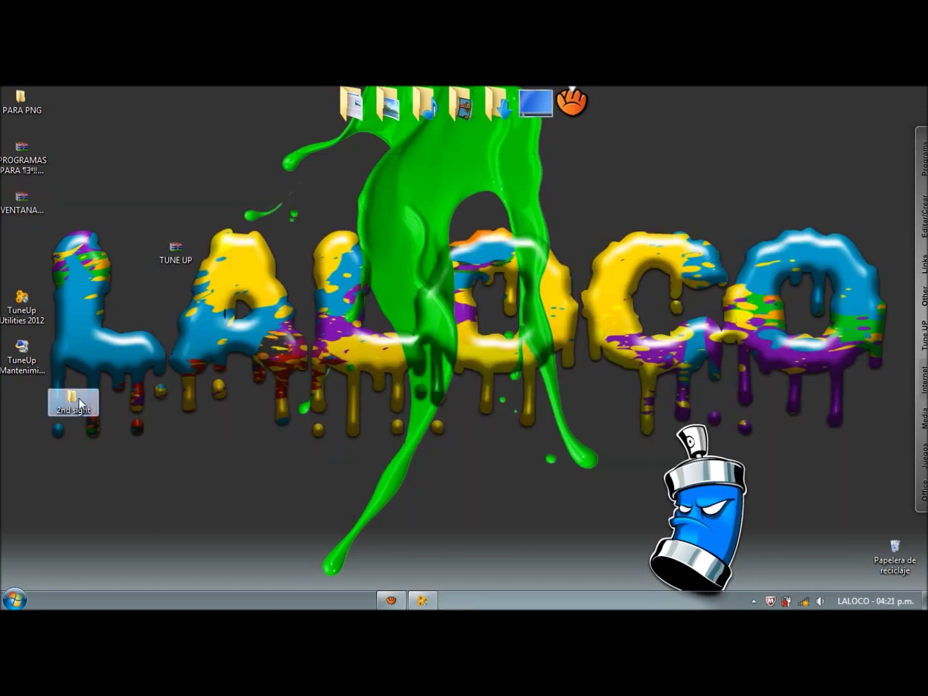
- Examine the contents of the desktop's 2nd sight folder and its 2nd sight subfolder, and close the window
double_click(78, 398)
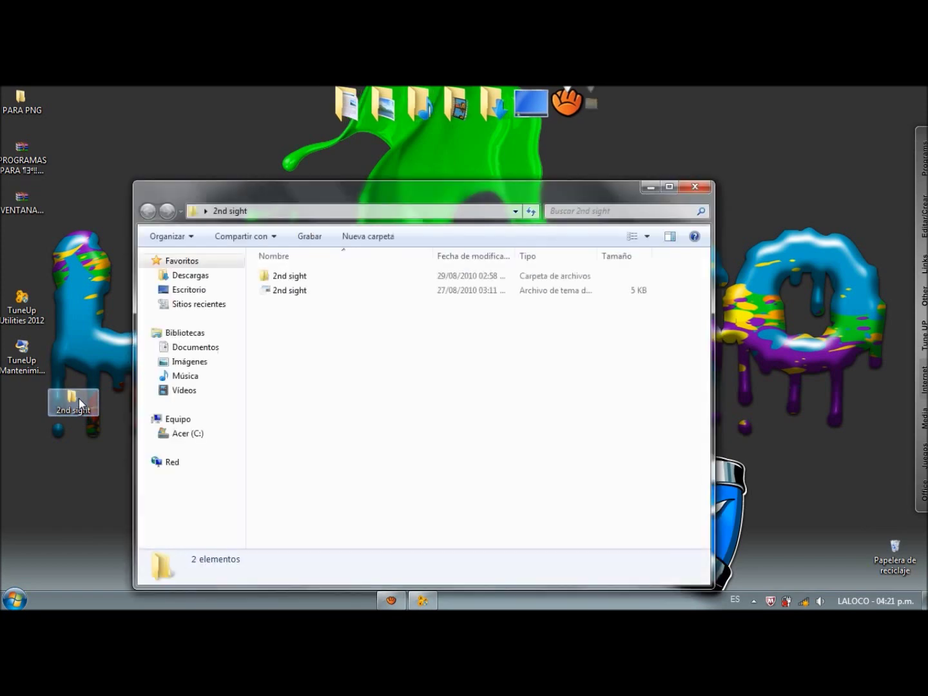
click(340, 280)
double_click(340, 280)
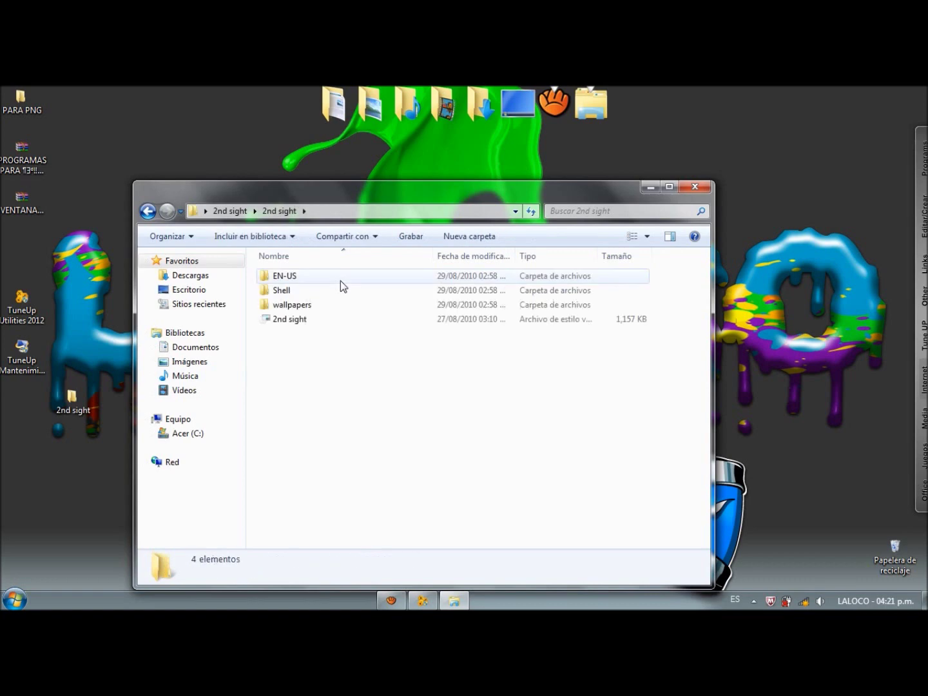
key(Down)
key(Up)
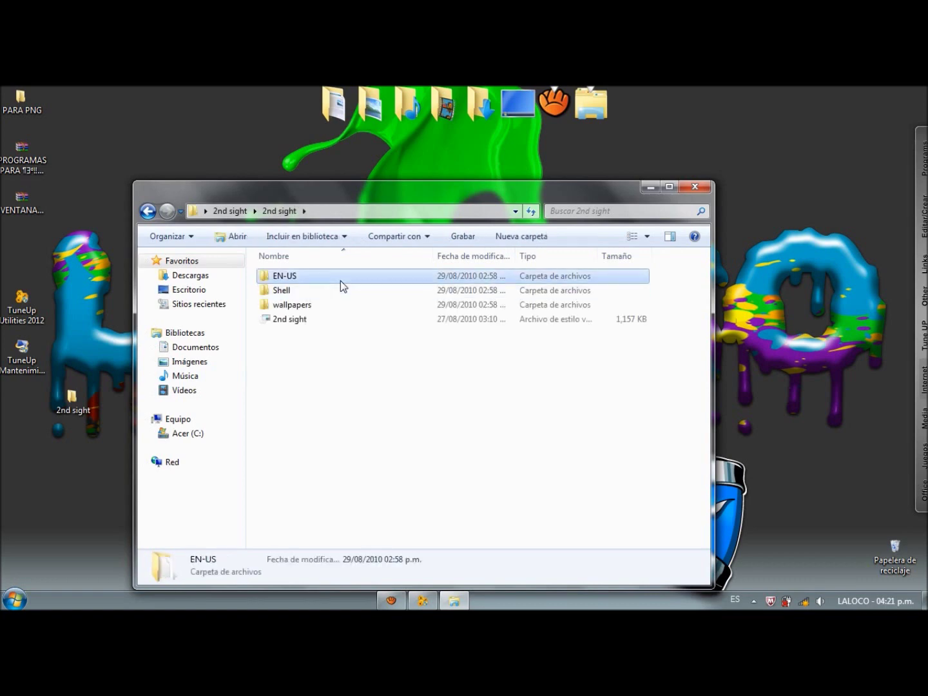
key(BackSpace)
key(Down)
key(Up)
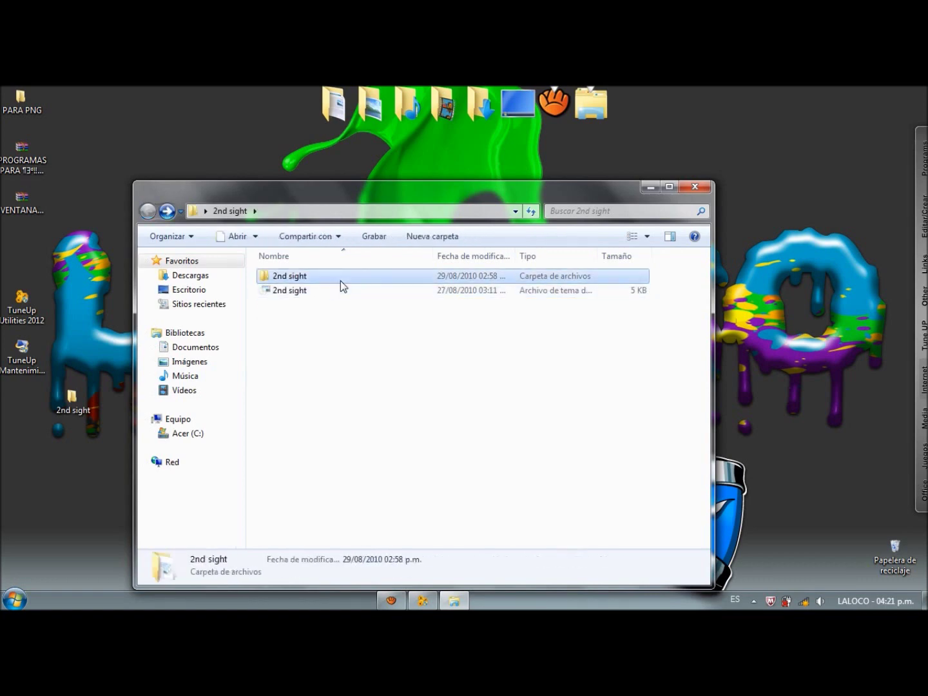
click(694, 187)
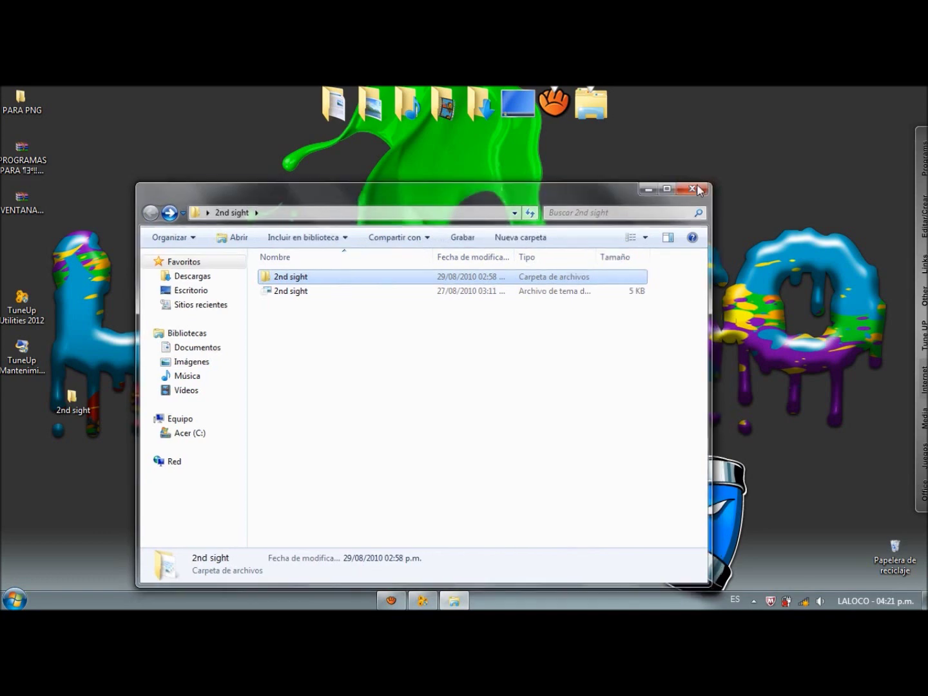
- Cut the 2nd sight folder on the desktop
double_click(86, 409)
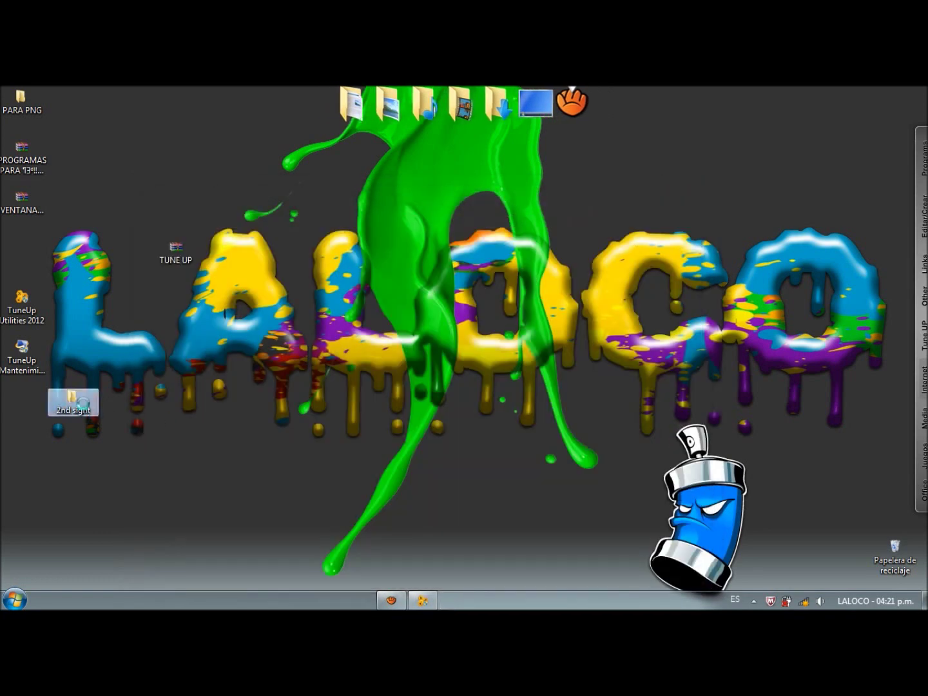
right_click(82, 404)
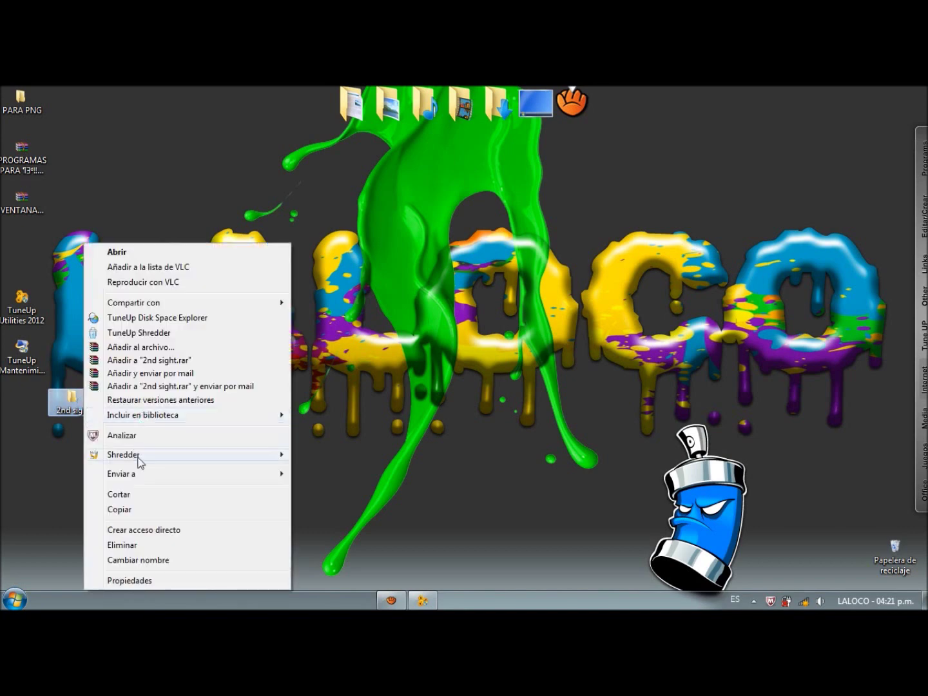
click(139, 496)
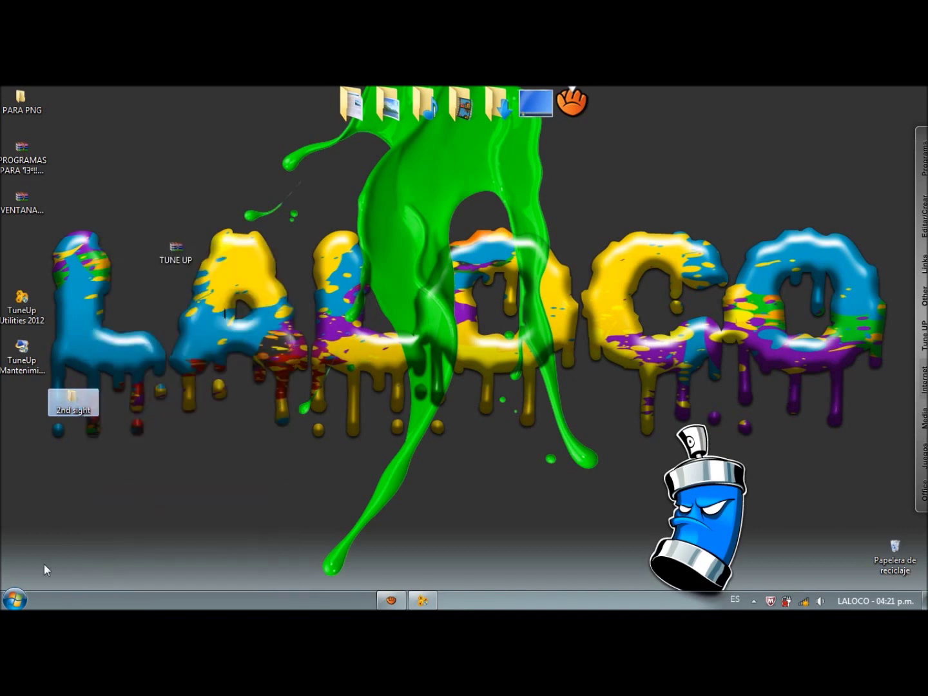
- Open the Windows folder on the Acer (C:) drive
click(14, 599)
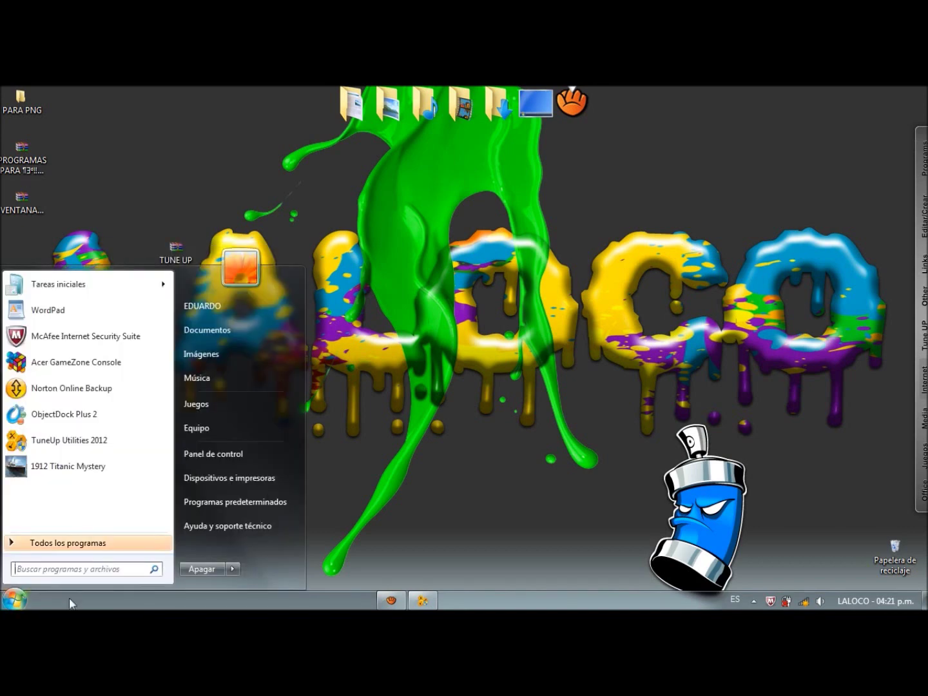
click(261, 423)
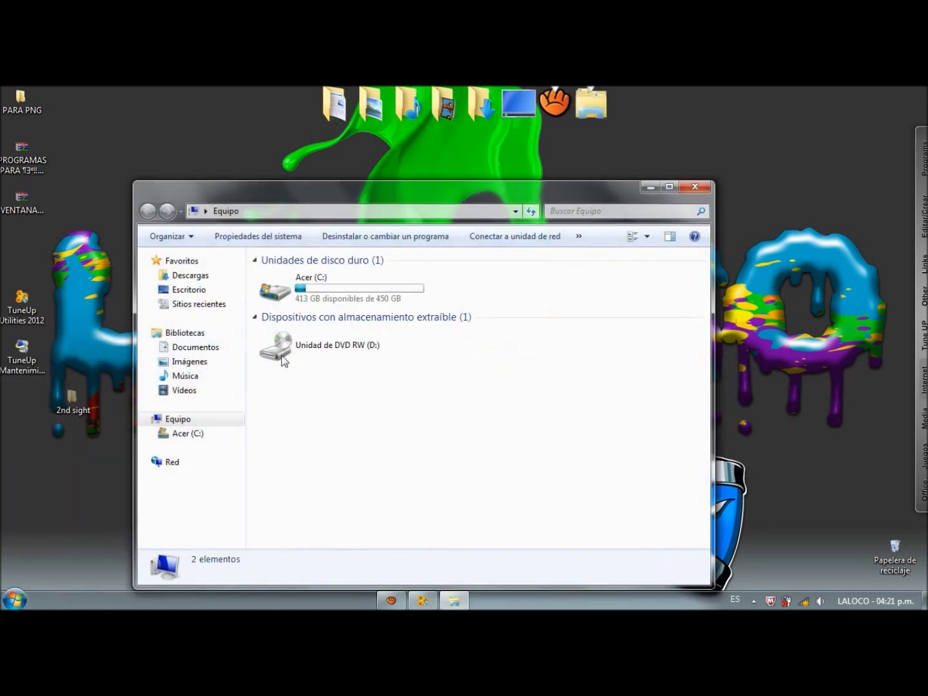
double_click(331, 286)
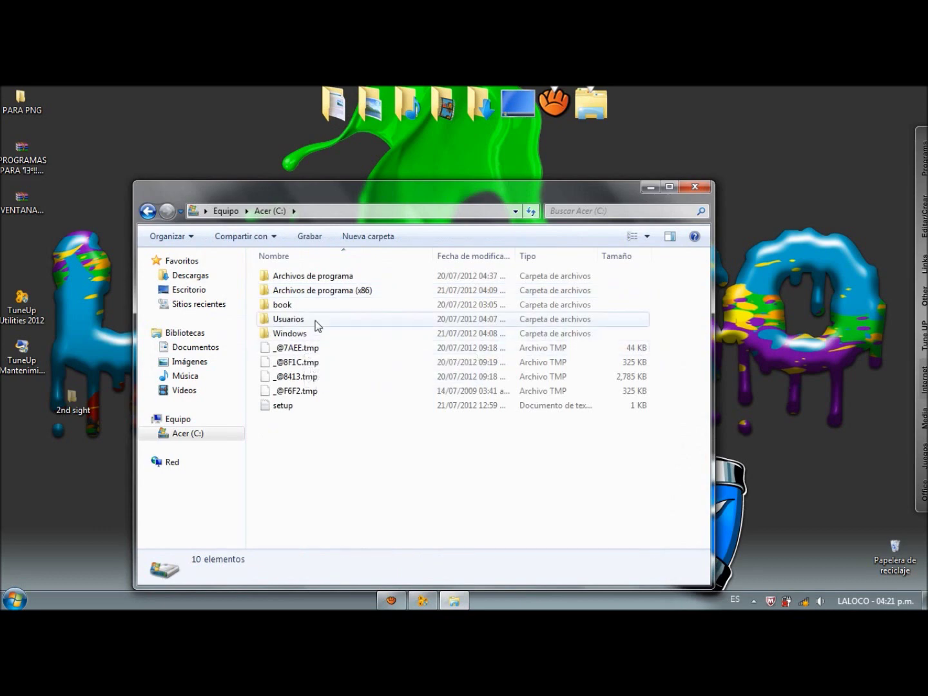
click(315, 334)
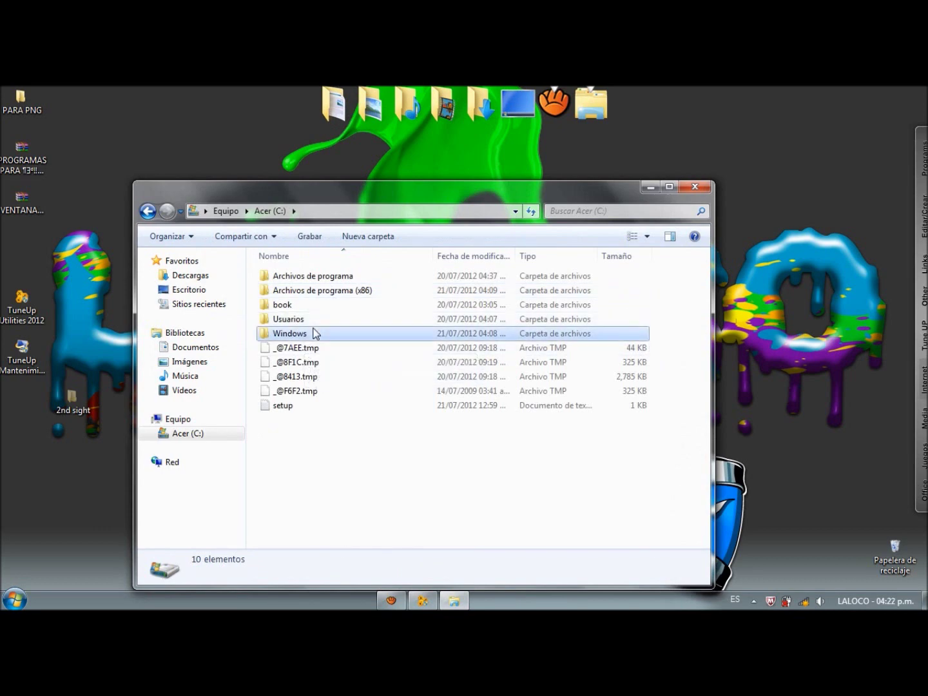
double_click(316, 333)
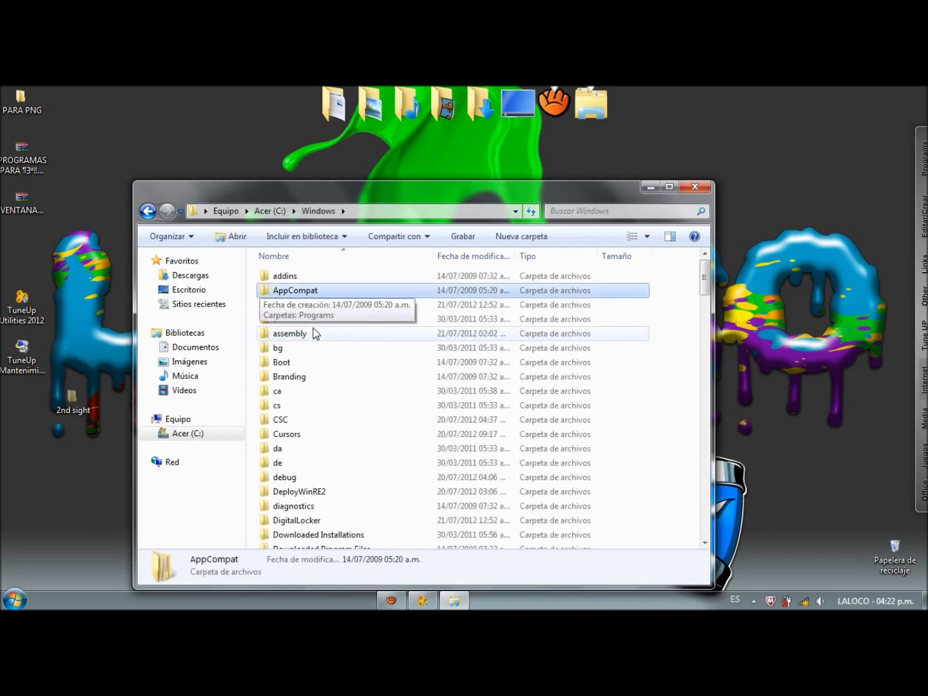
- Open the Themes folder inside the Resources folder of Windows
key(r)
key(Down)
key(Down)
key(Down)
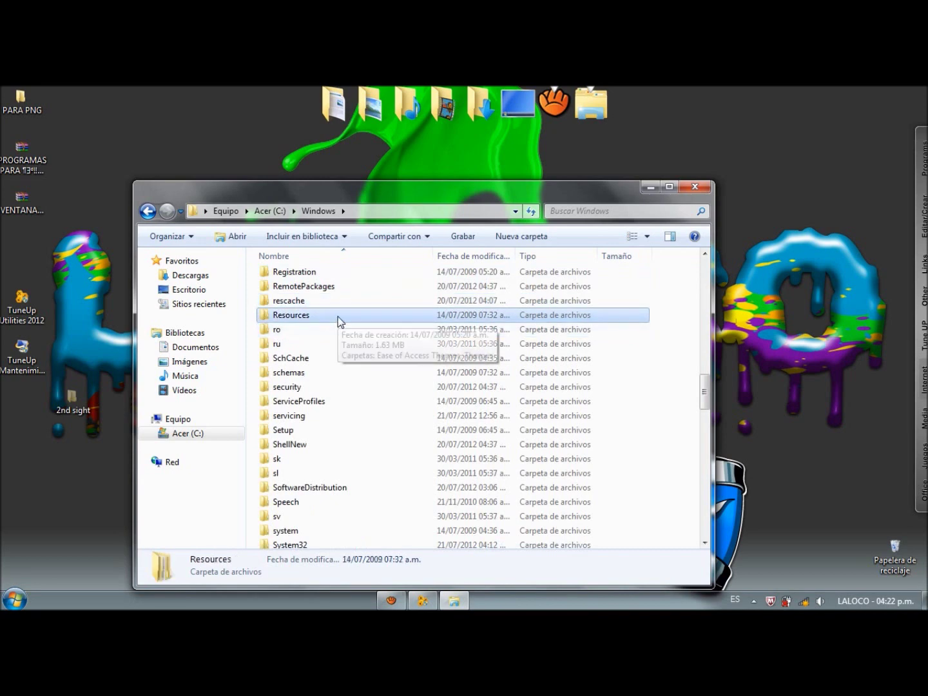
key(Return)
key(t)
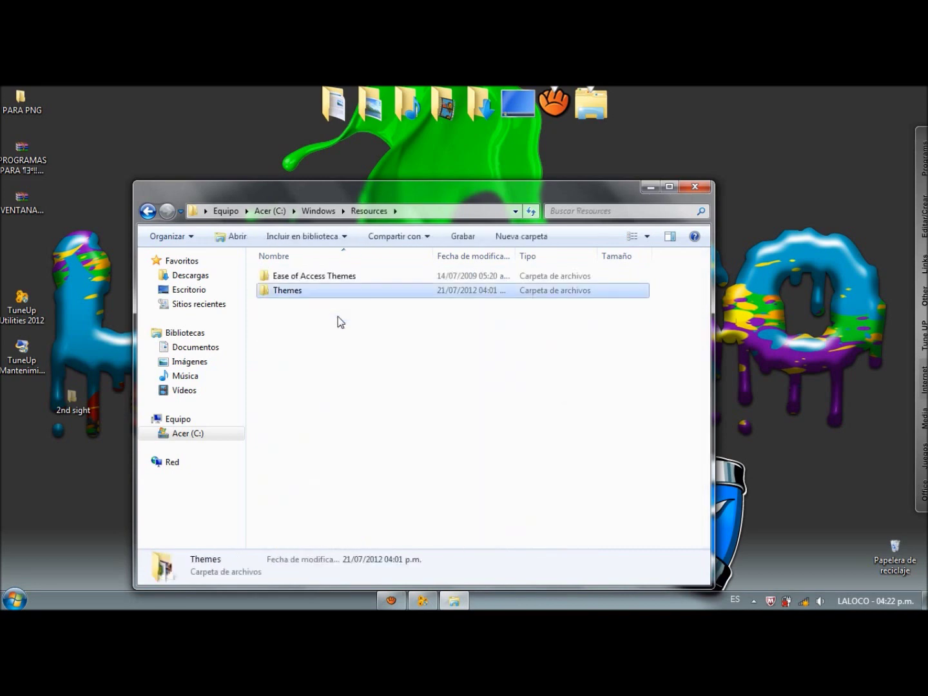
key(Return)
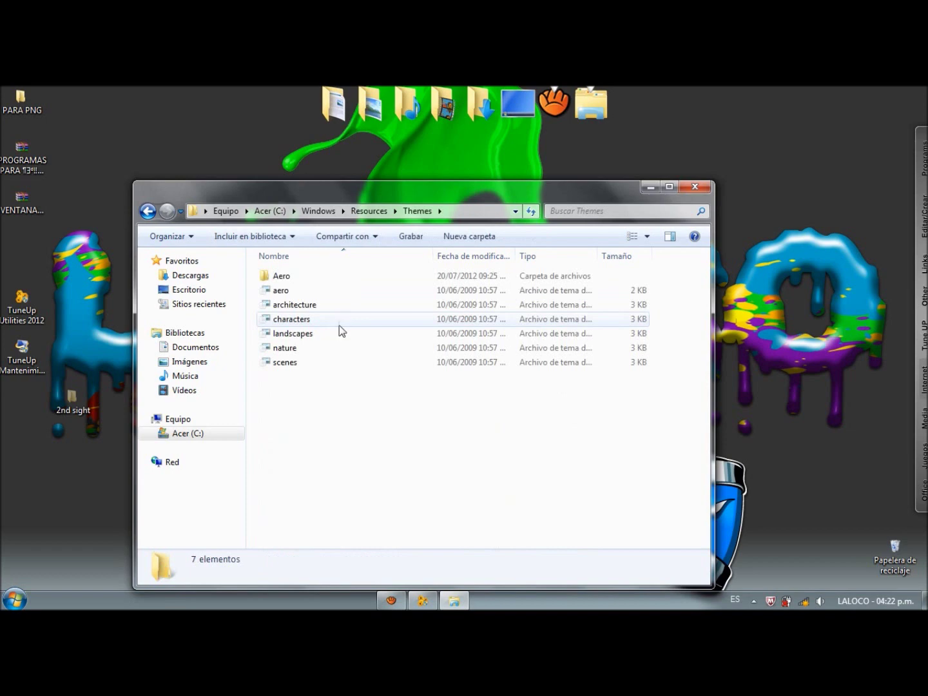
- Paste the cut 2nd sight folder into Themes with administrator permission, and minimize the folder window
right_click(348, 438)
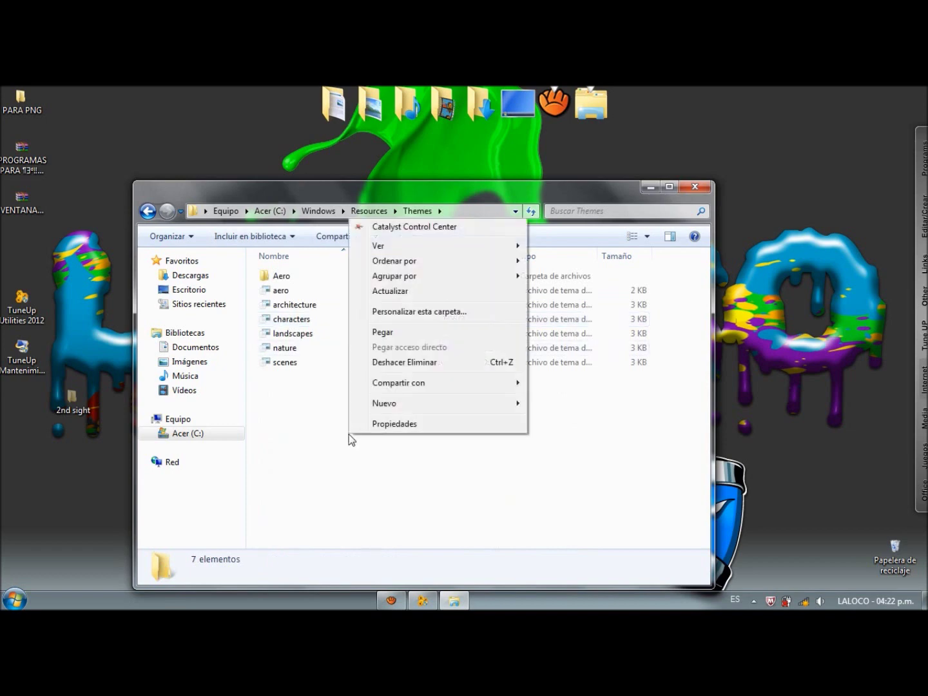
click(460, 333)
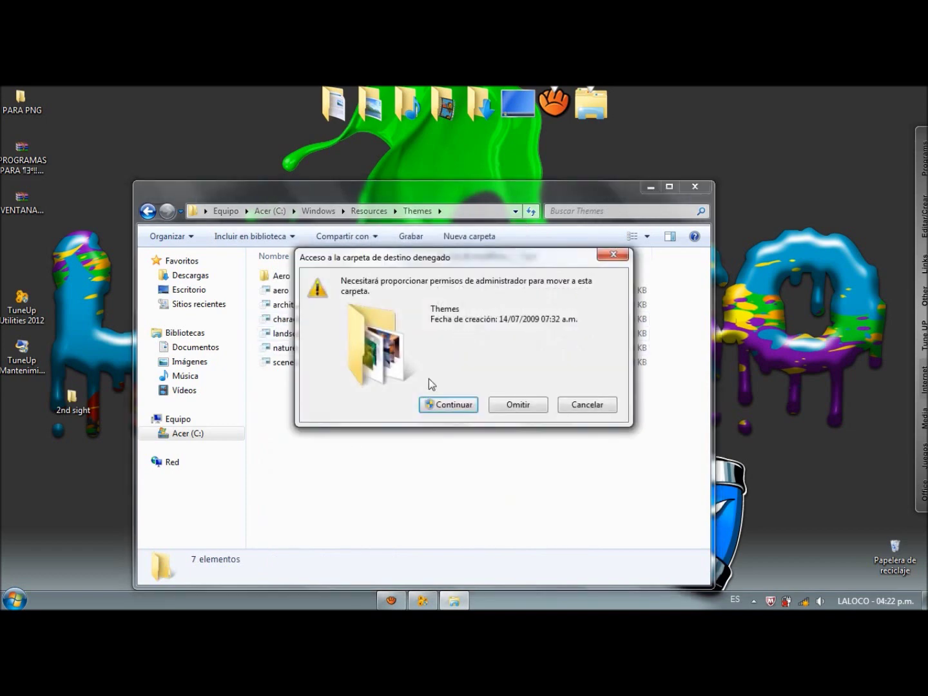
click(428, 406)
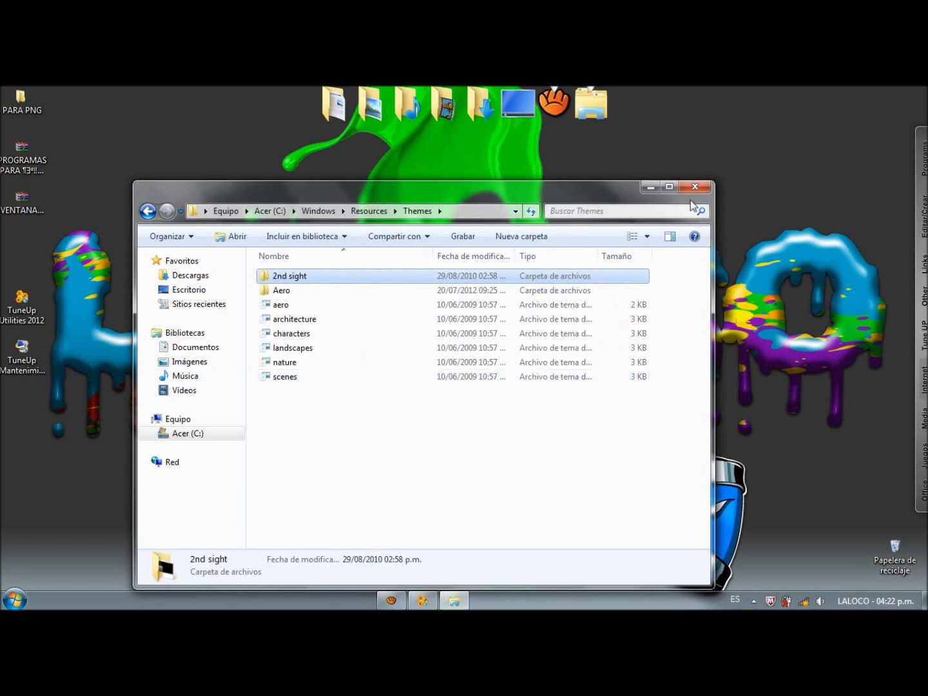
click(650, 187)
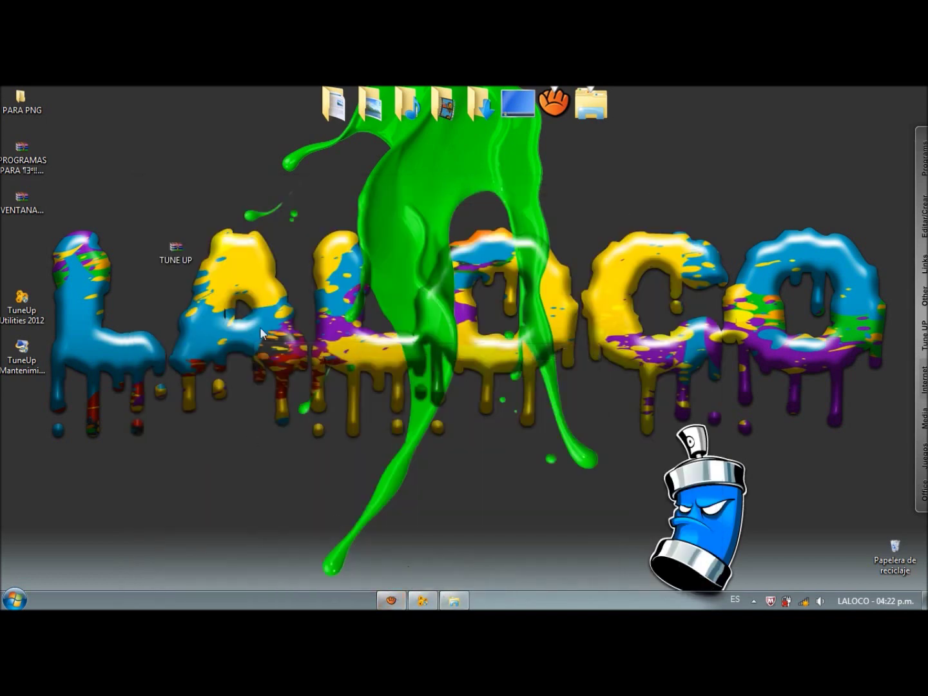
- Extract the .Full Glass folder from PARA HACER SUS VENTANAS GLASS in the VENTANAS_GLASS archive to the desktop, and close the archive
click(26, 211)
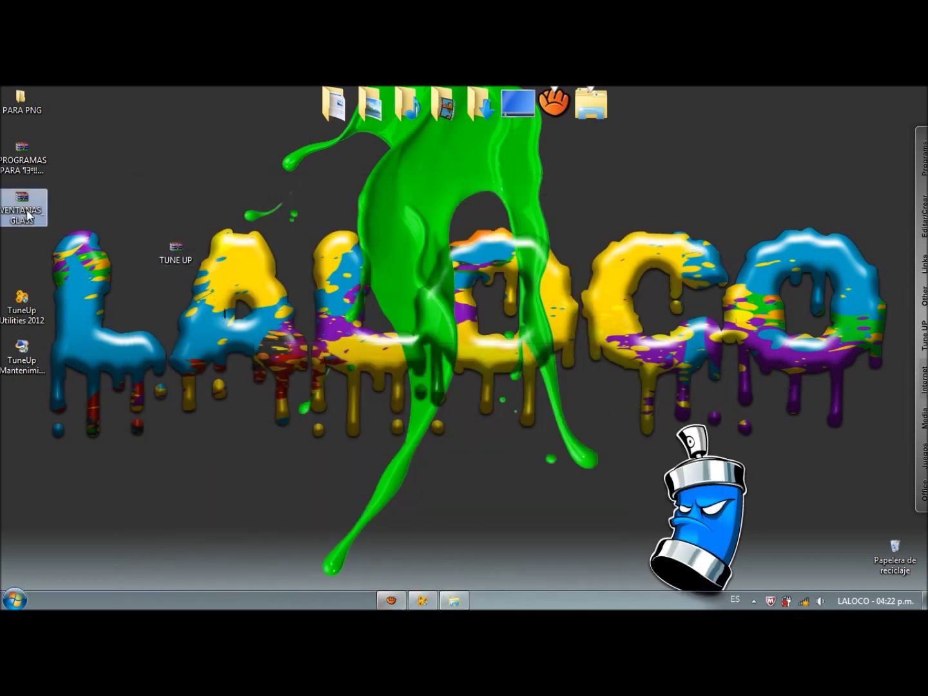
double_click(27, 210)
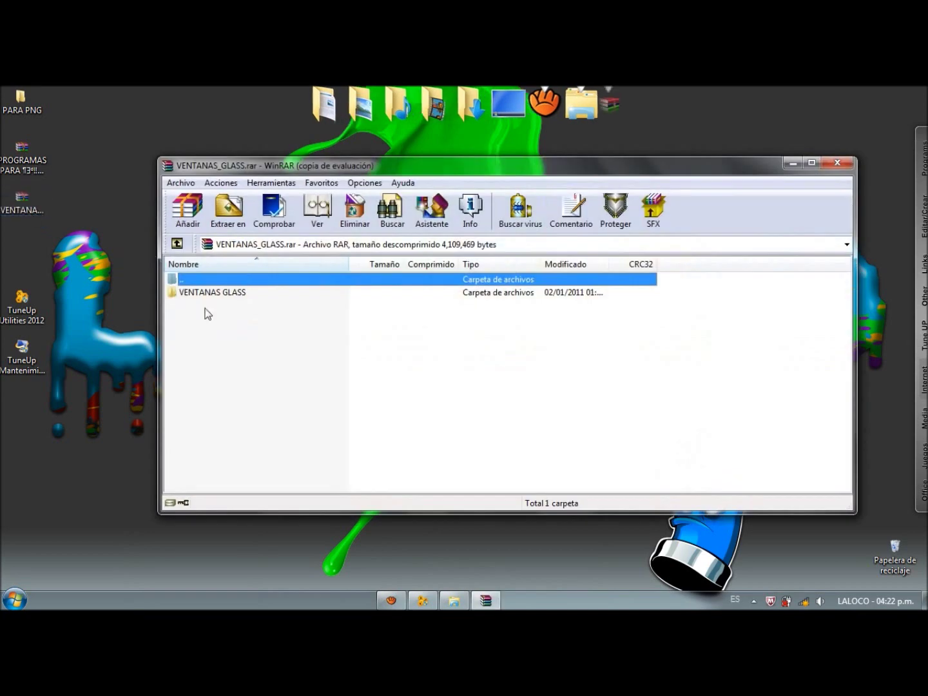
double_click(218, 294)
double_click(217, 292)
click(218, 295)
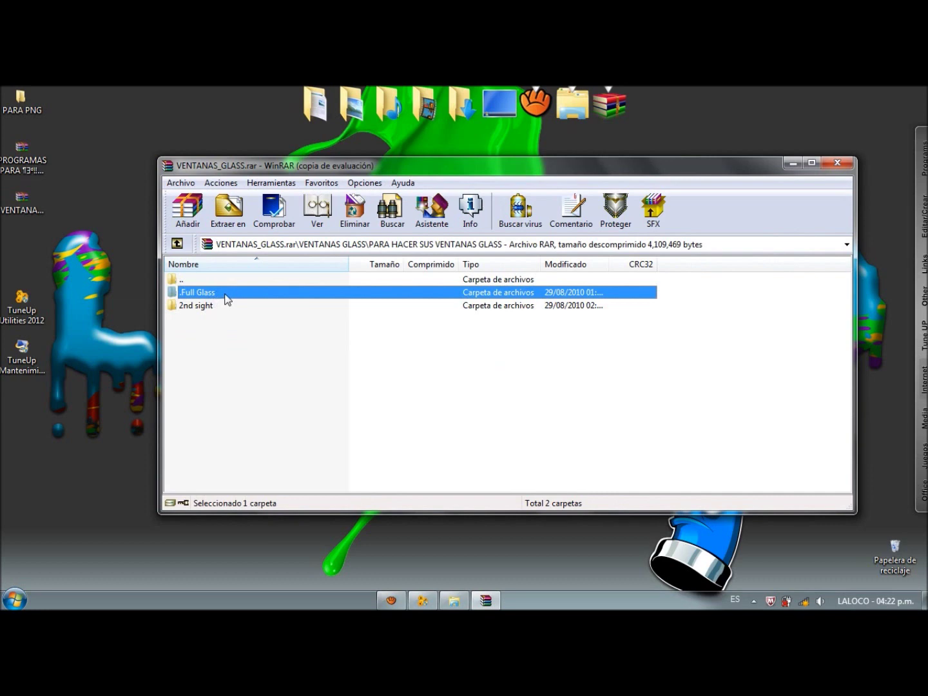
drag(221, 297, 89, 419)
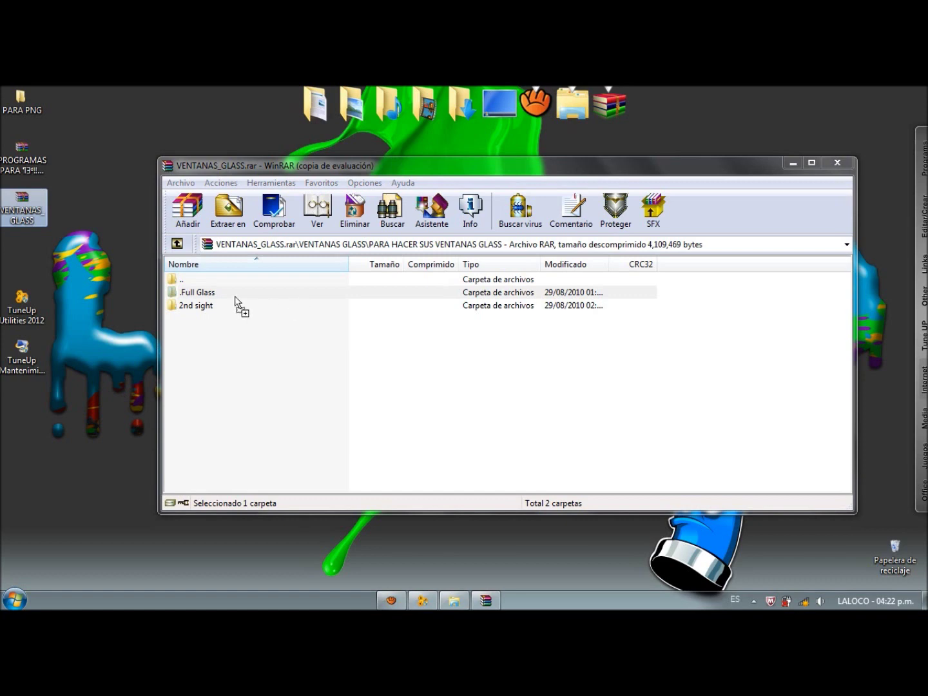
drag(216, 293, 105, 353)
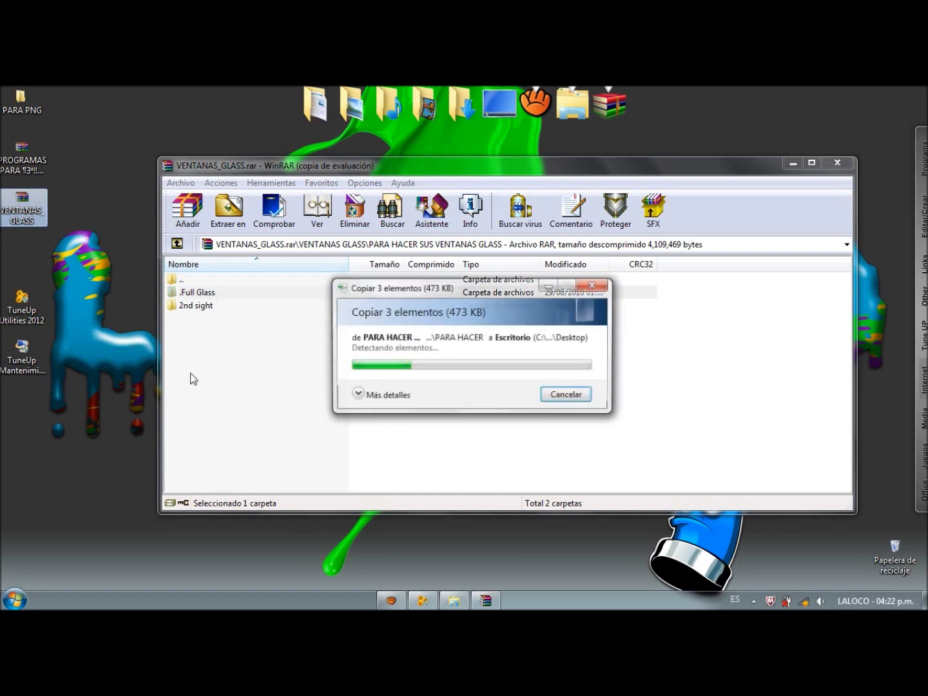
click(838, 163)
- Examine the contents of the desktop's .Full Glass folder, dismiss the performance notification and close the folder window
click(65, 415)
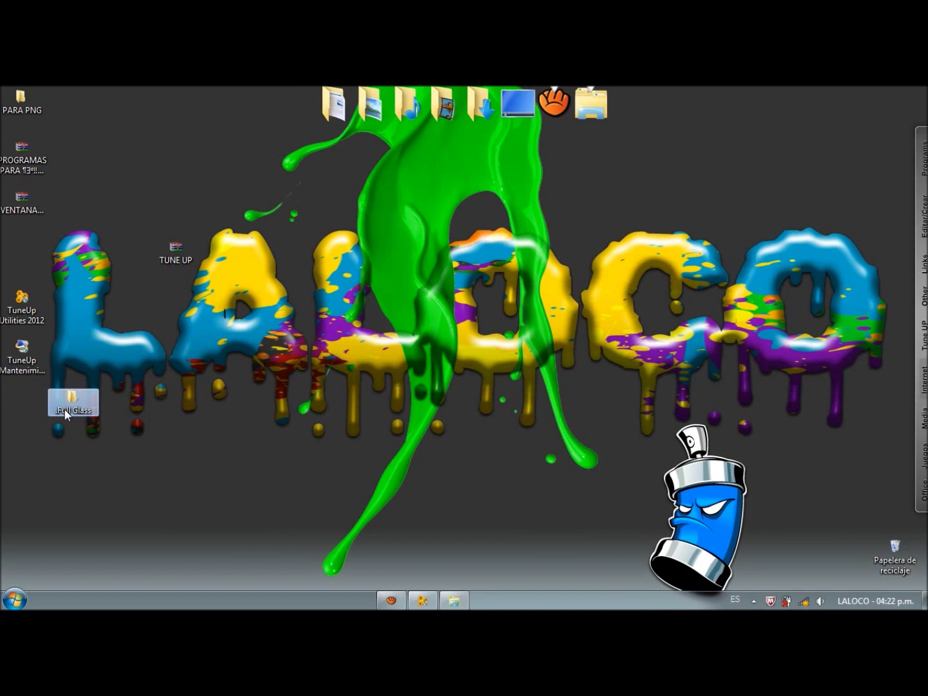
double_click(66, 414)
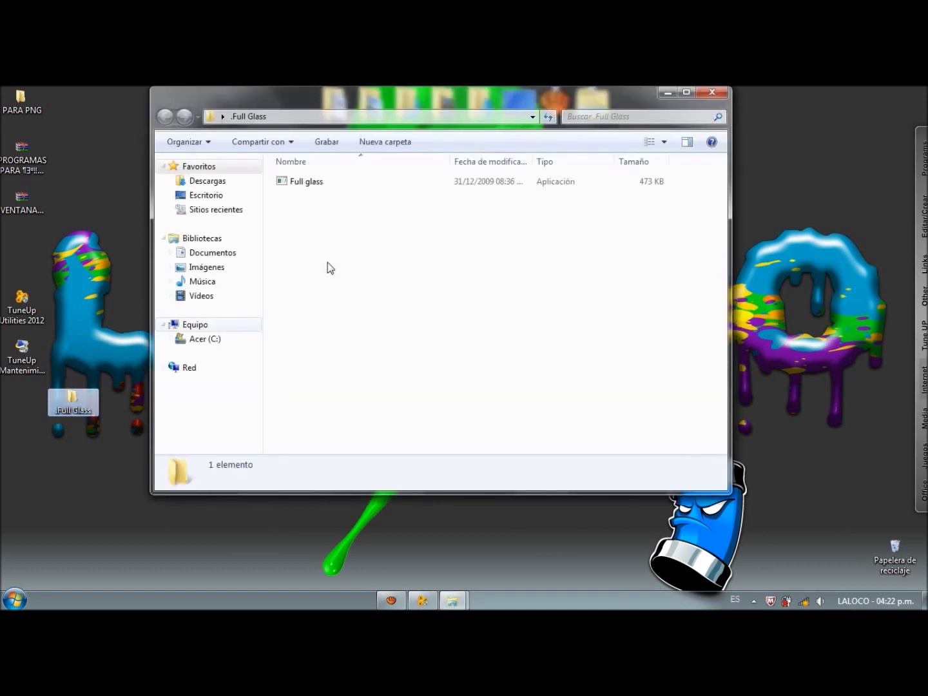
click(335, 191)
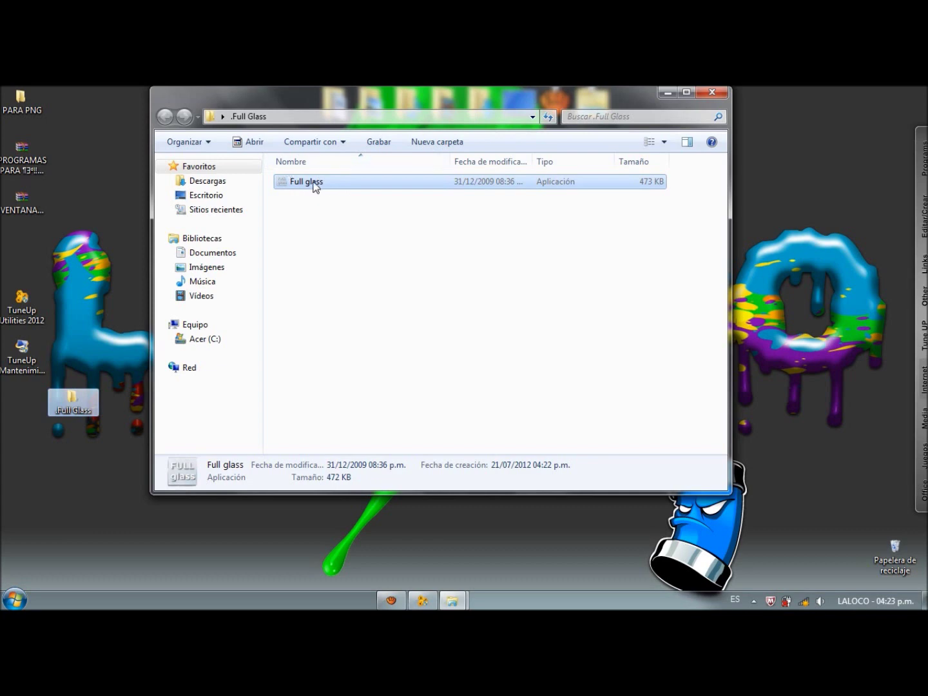
click(311, 183)
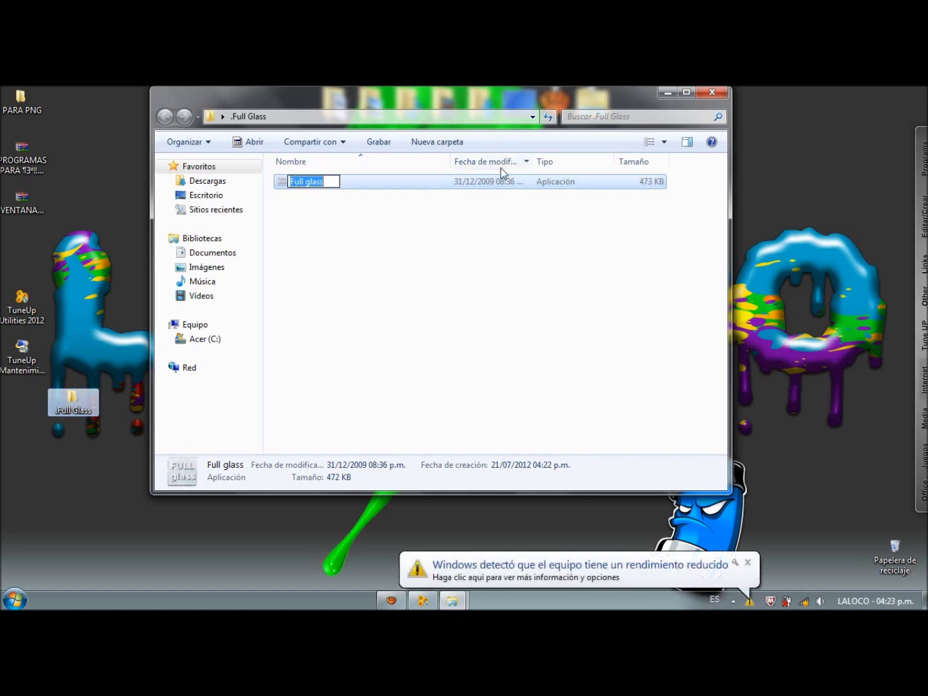
click(657, 201)
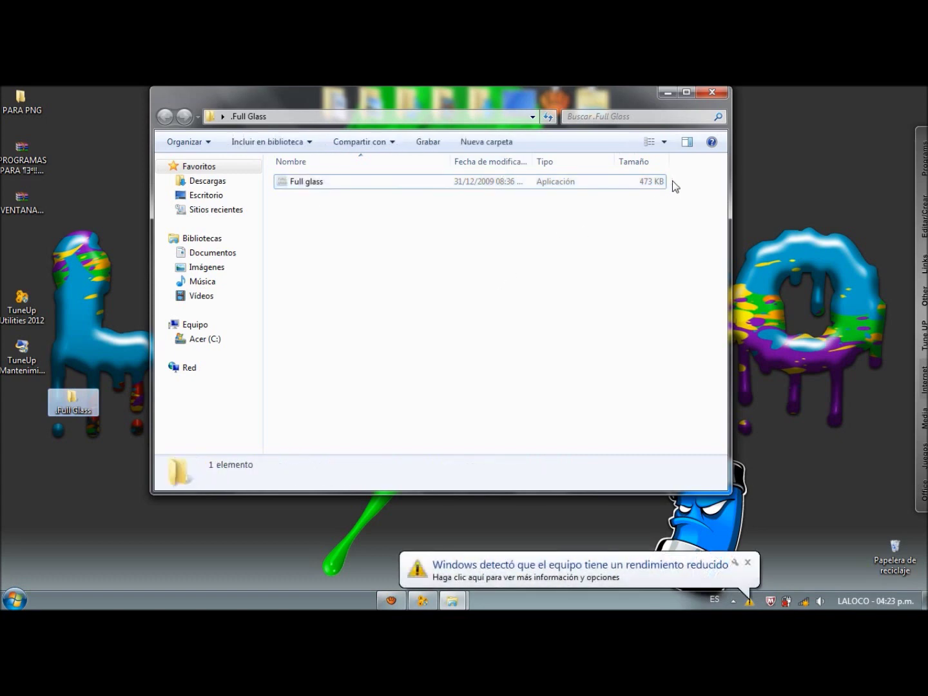
click(748, 561)
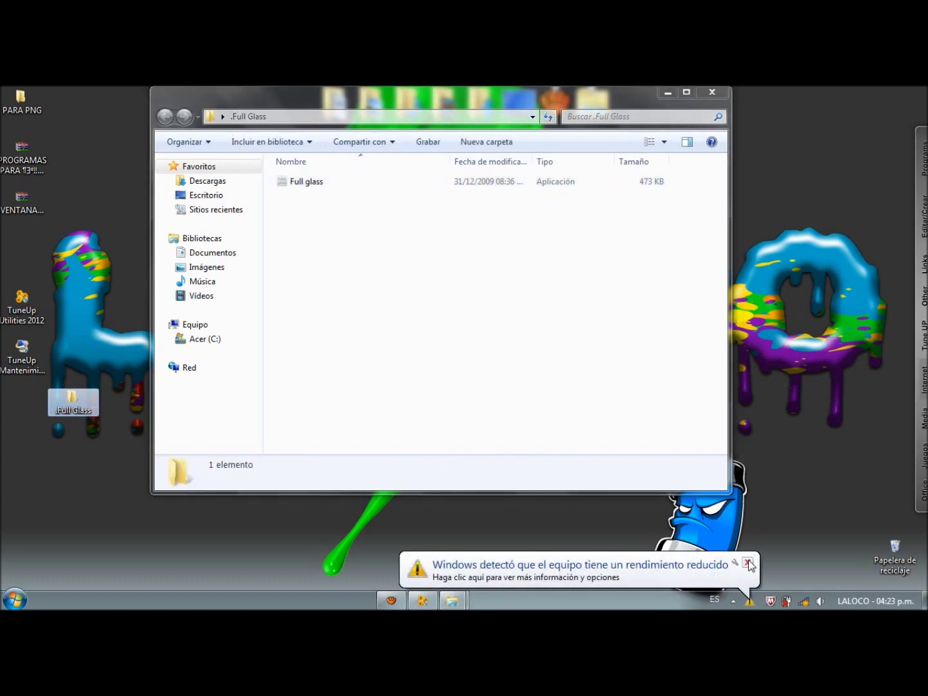
click(337, 181)
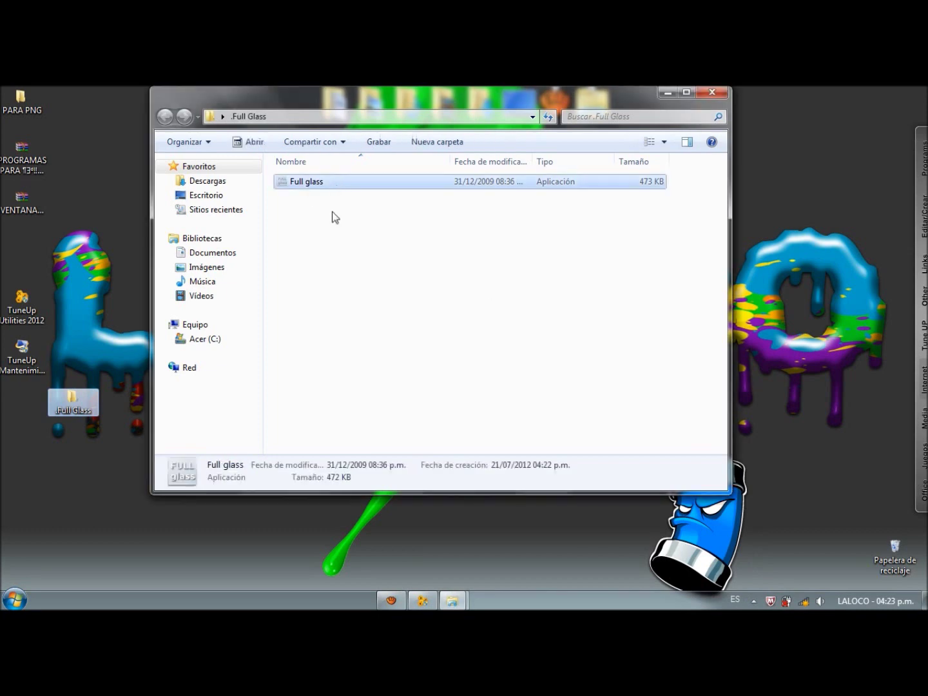
click(713, 90)
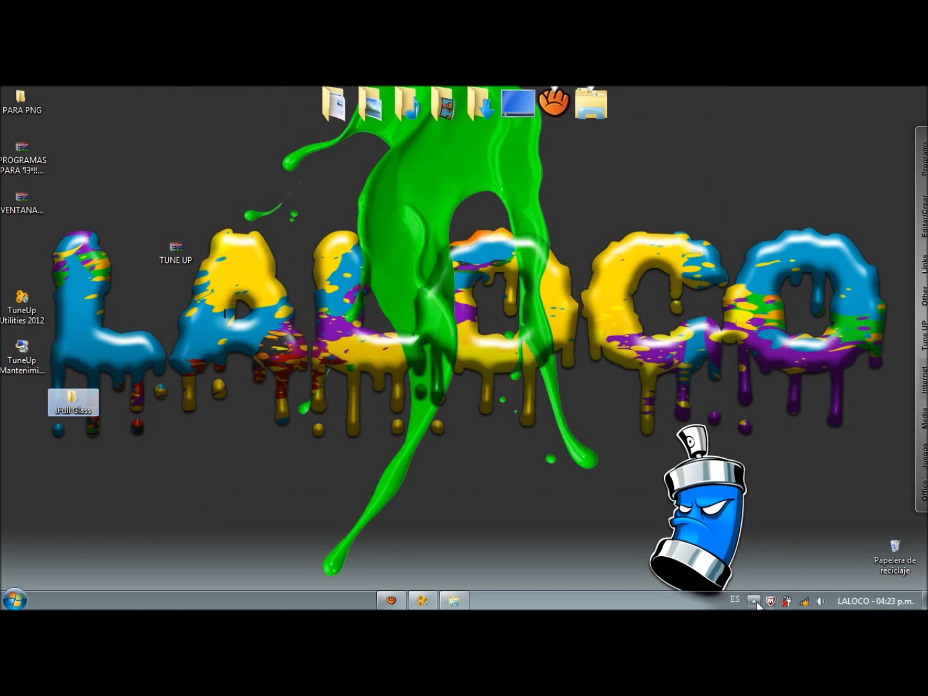
click(753, 601)
click(617, 483)
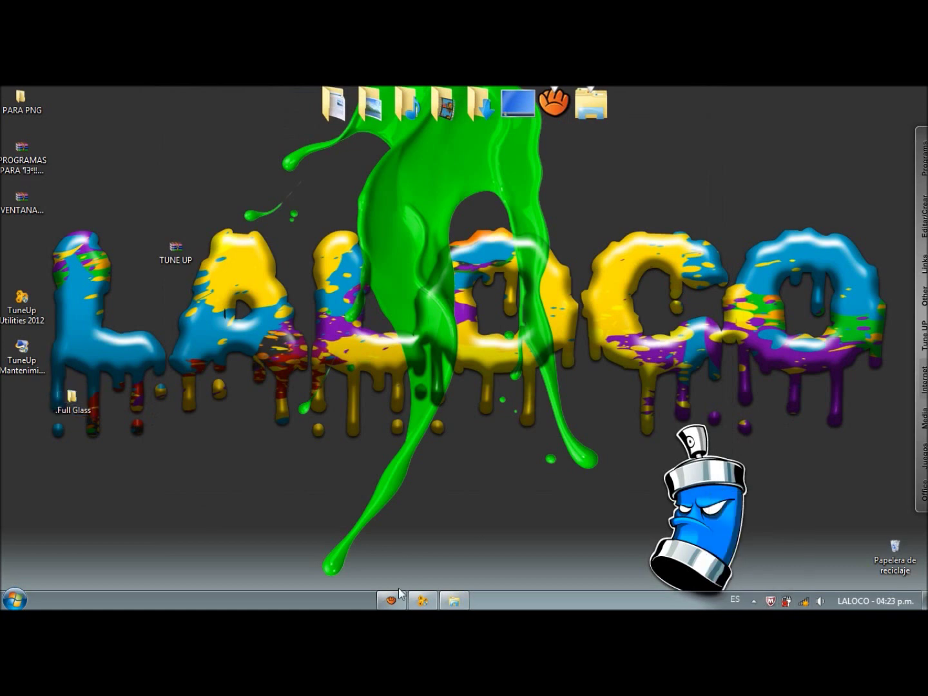
click(455, 601)
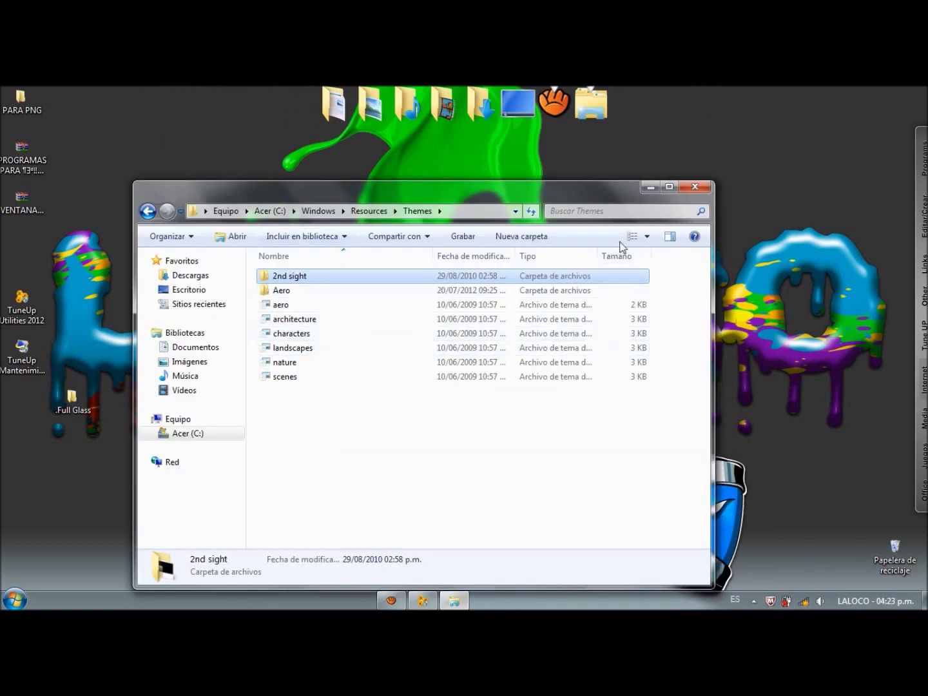
click(649, 189)
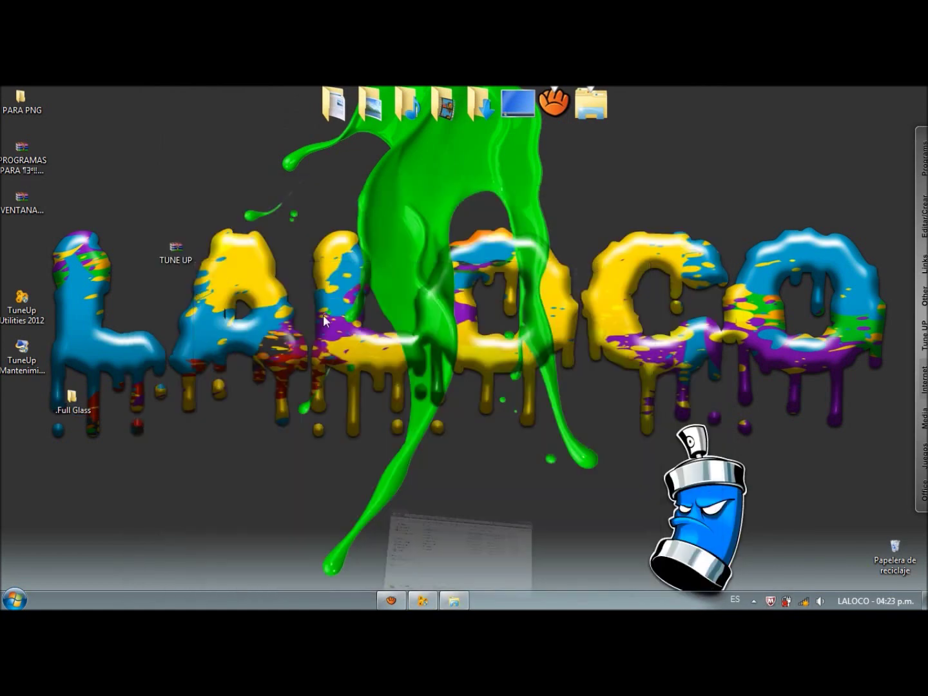
- Run the Full glass application from the desktop's .Full Glass folder and close the folder window
double_click(73, 401)
key(Down)
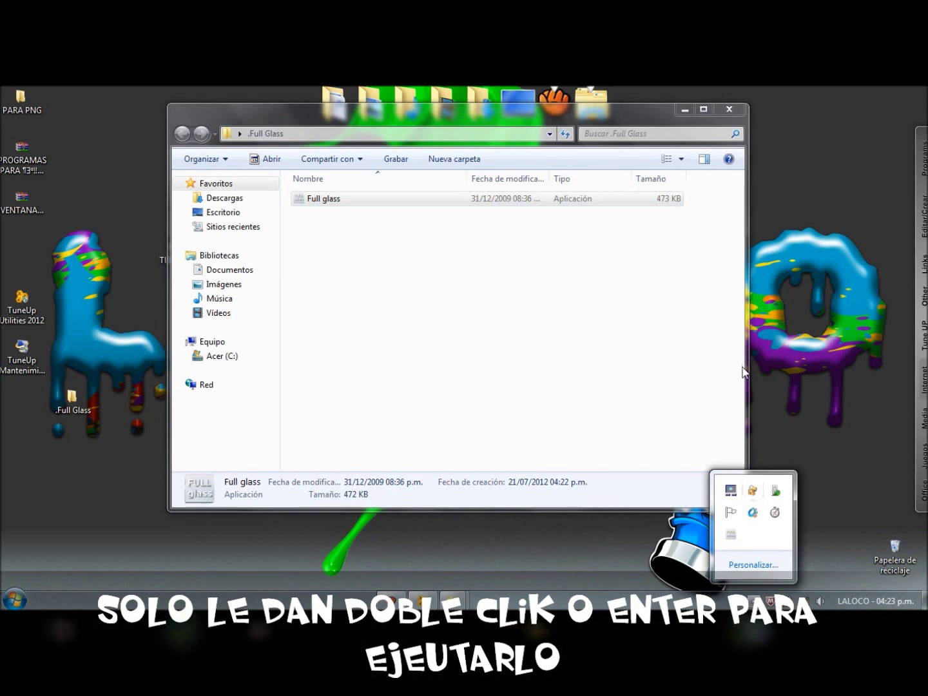
click(737, 110)
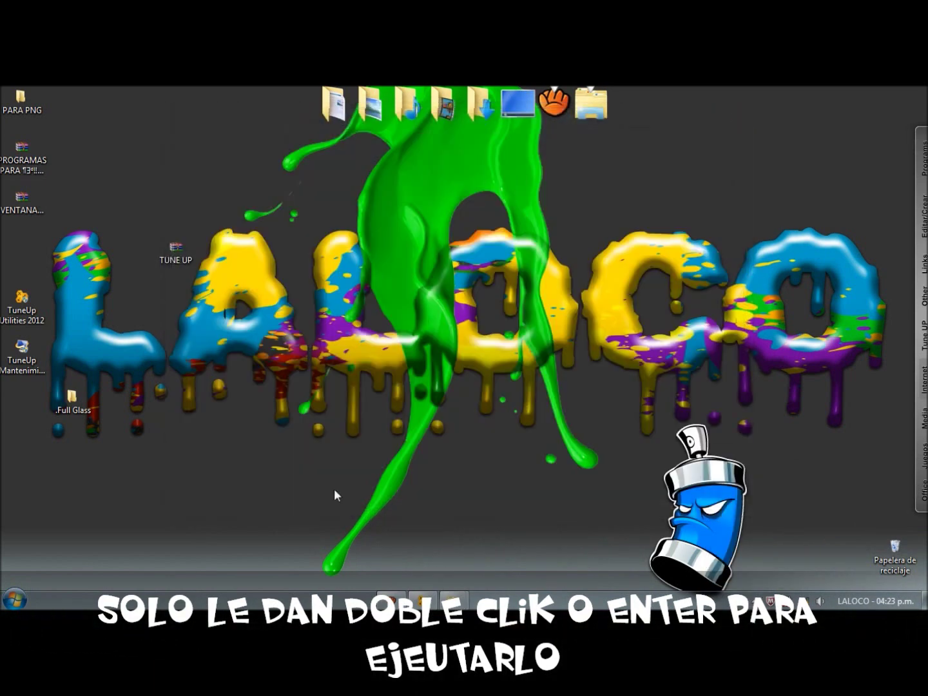
- Switch to TuneUp Utilities and start loading a visual style from a file in TuneUp Styler
click(423, 601)
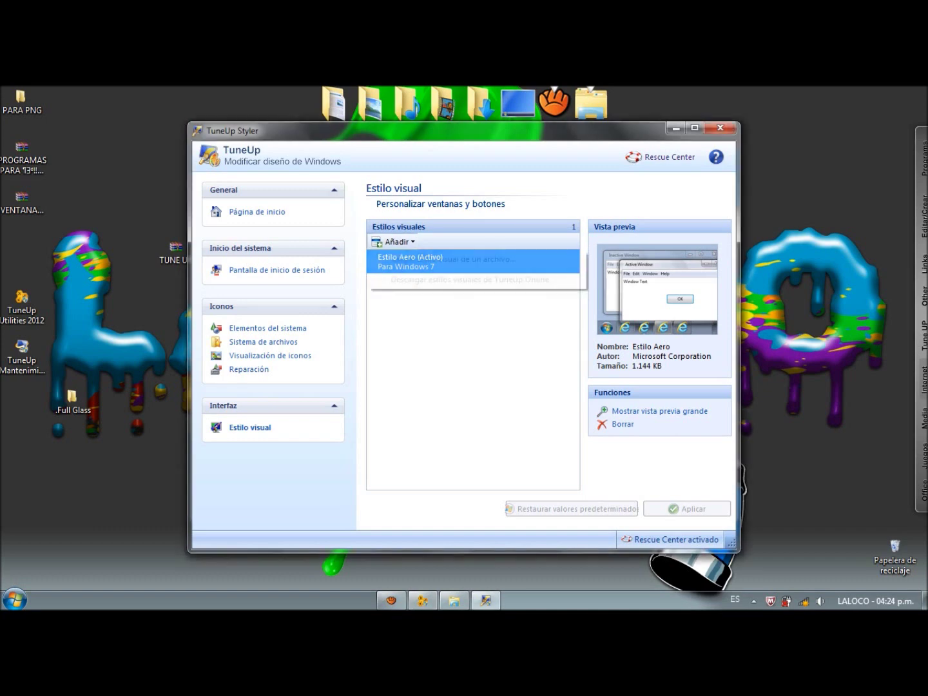
click(392, 241)
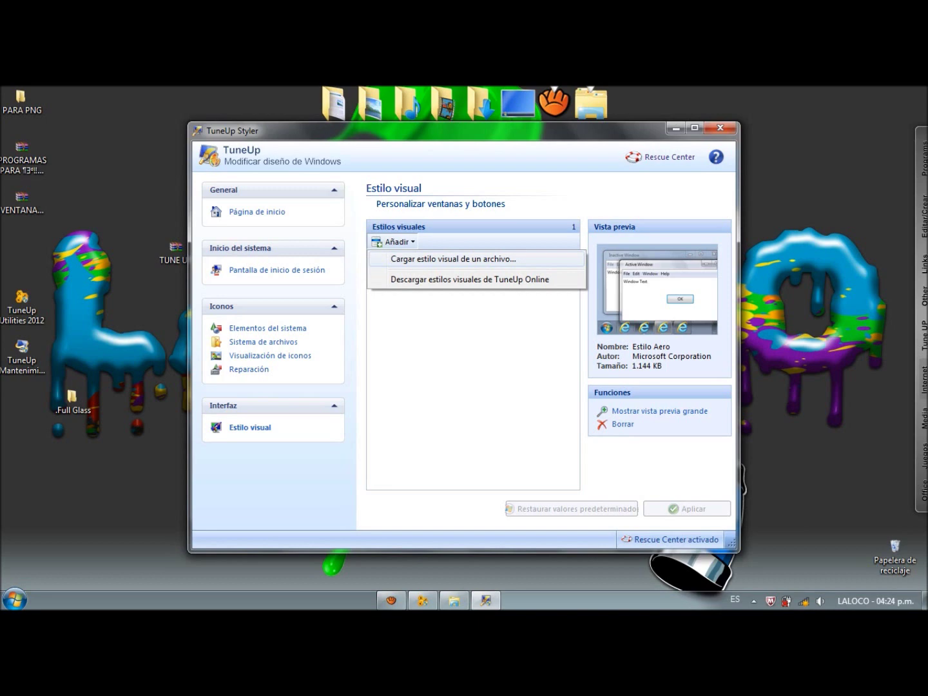
click(453, 259)
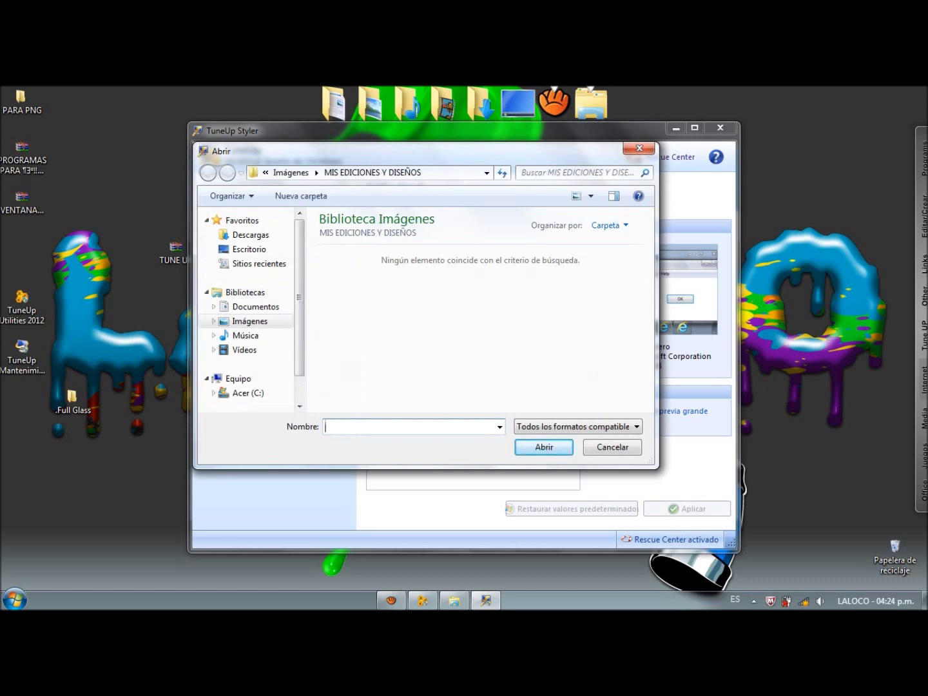
- Browse to the C:\Windows\Resources\Themes folder in the visual style file chooser
scroll(252, 310, down, 1)
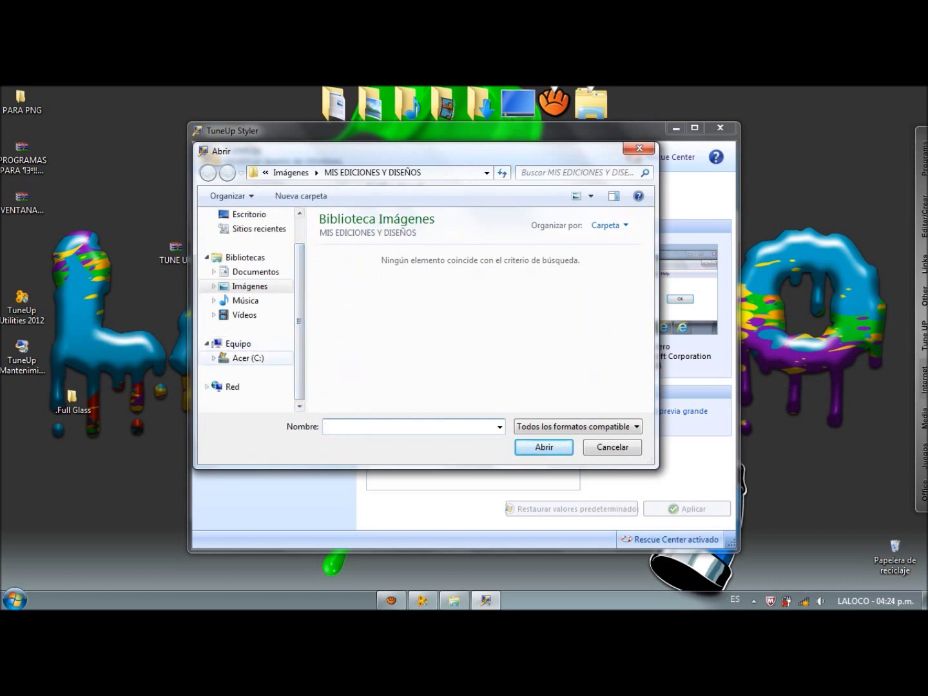
click(248, 357)
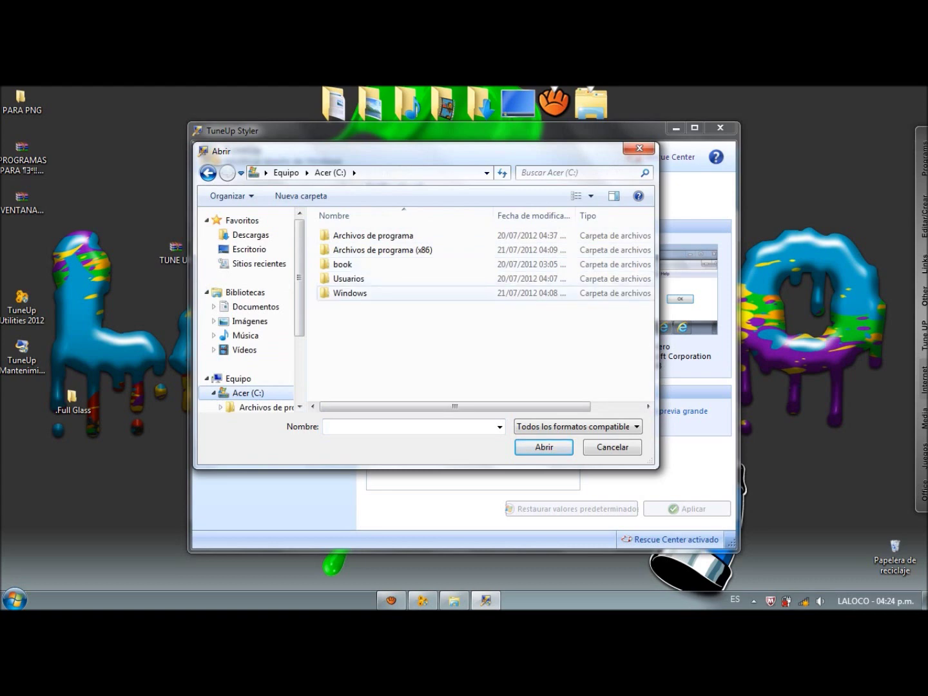
double_click(352, 293)
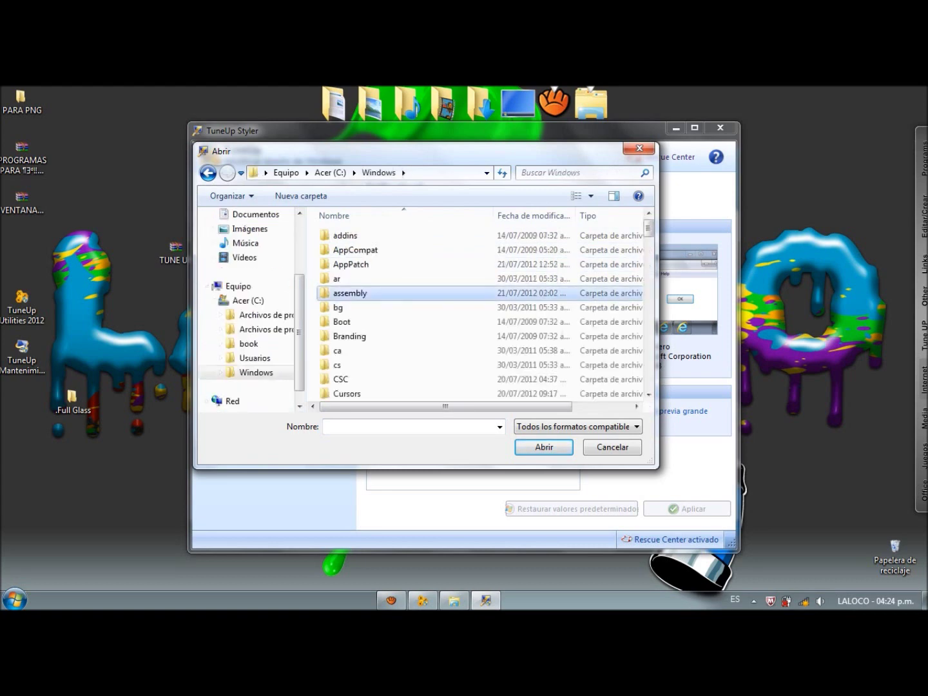
scroll(351, 291, down, 15)
click(350, 275)
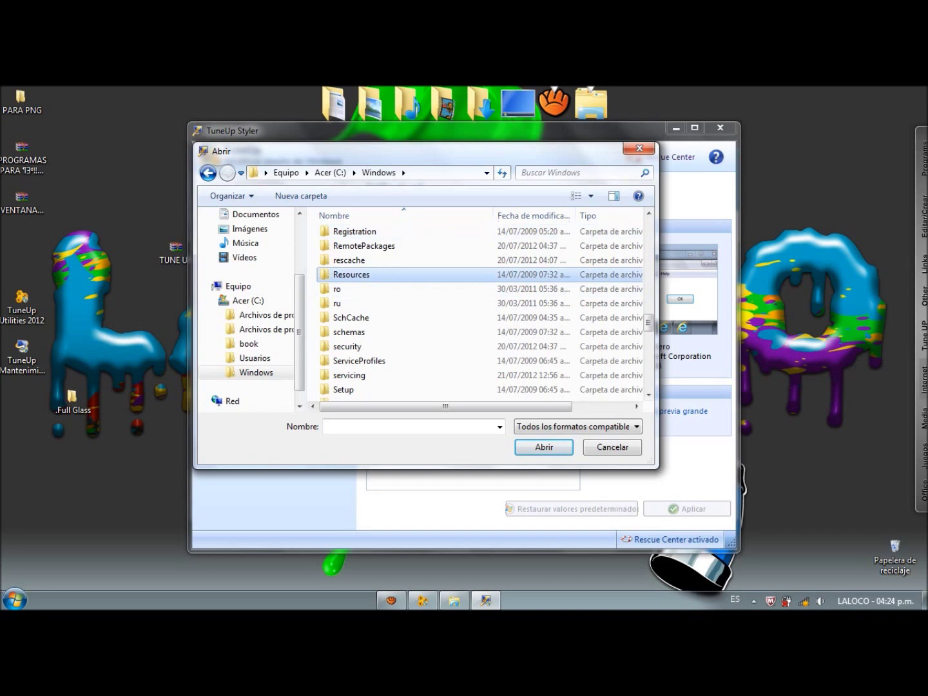
double_click(351, 275)
click(348, 250)
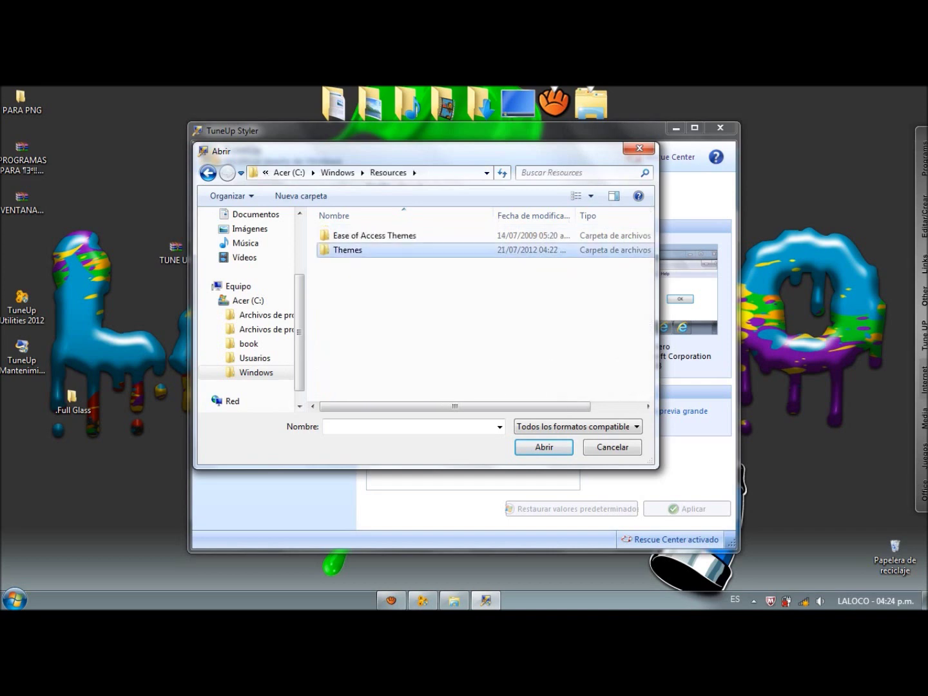
double_click(348, 251)
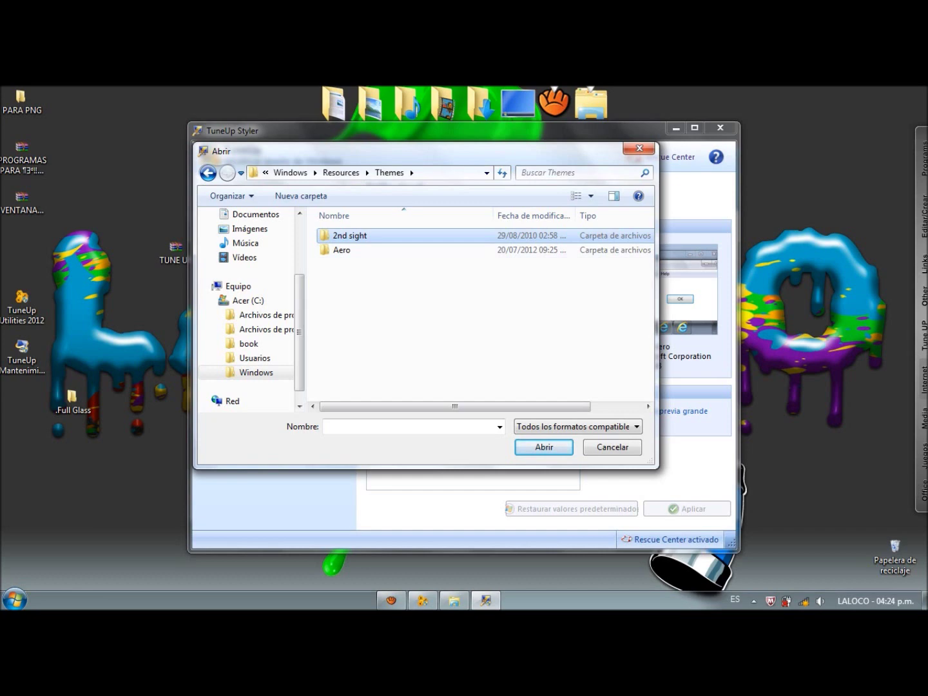
- Load the 2nd sight visual style file from the nested 2nd sight folder inside Themes
double_click(350, 236)
click(350, 236)
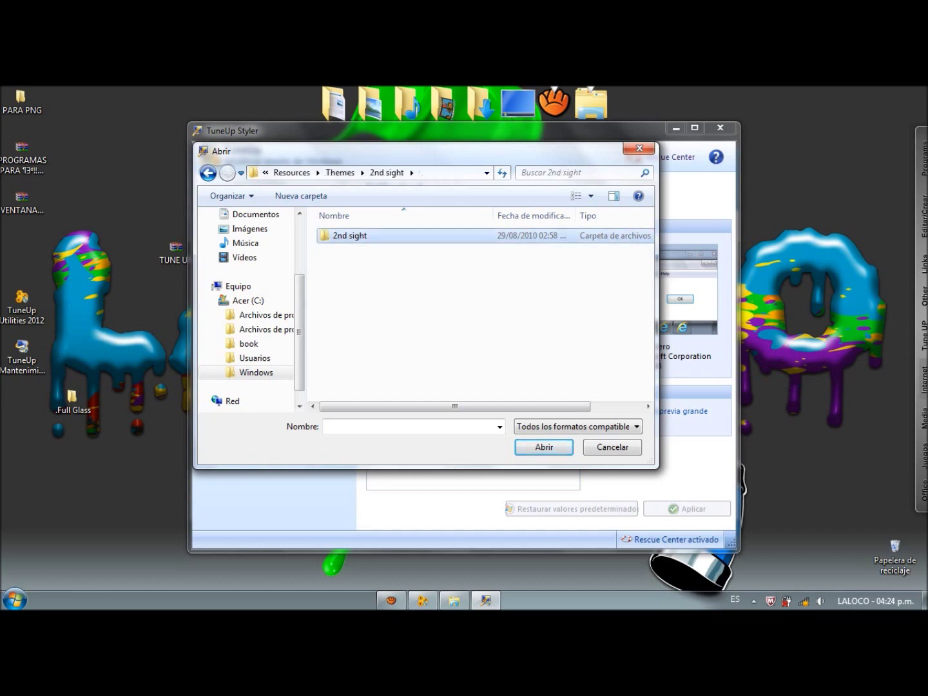
key(Return)
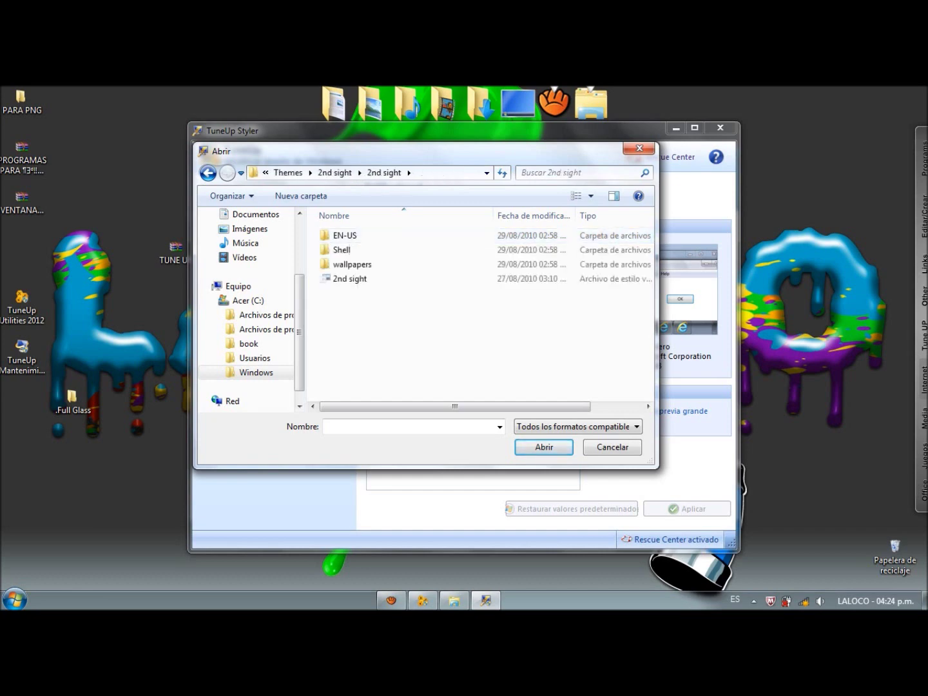
click(351, 278)
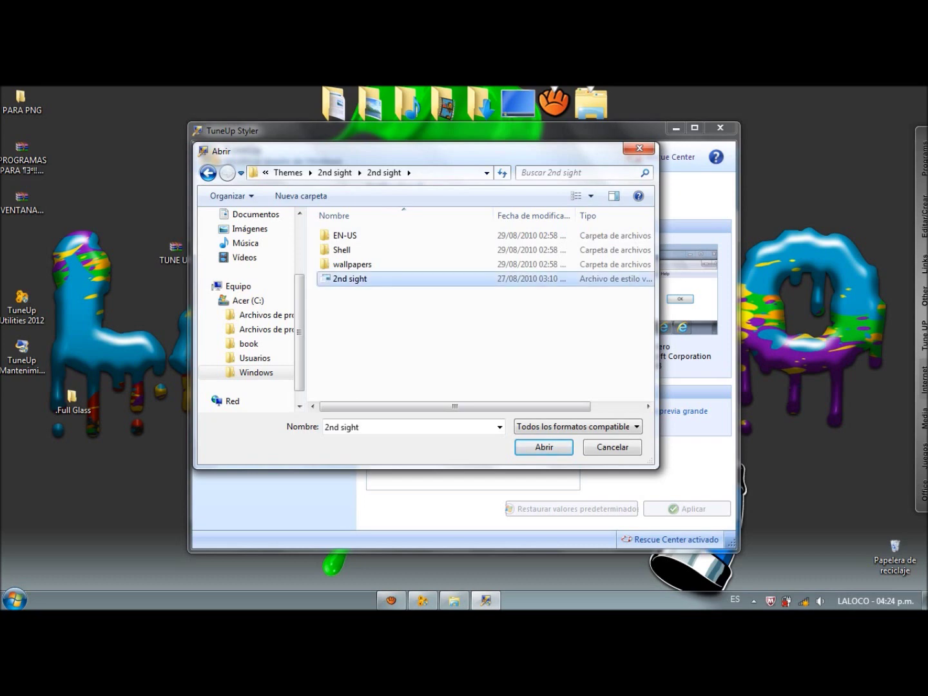
click(543, 447)
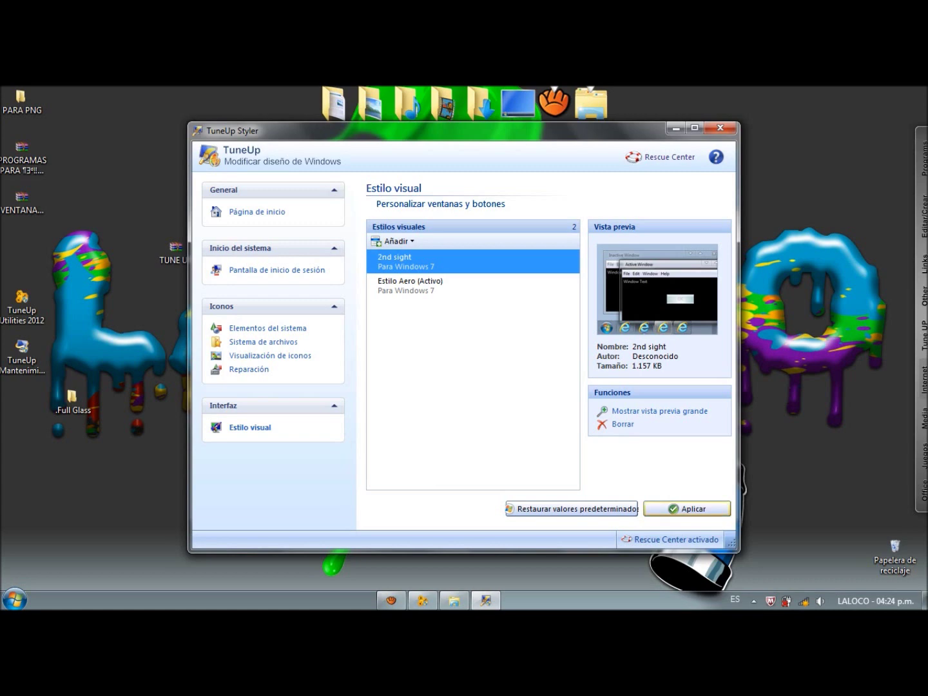
- Apply the 2nd sight visual style, accept the installation, and close TuneUp Styler and TuneUp Utilities
click(687, 508)
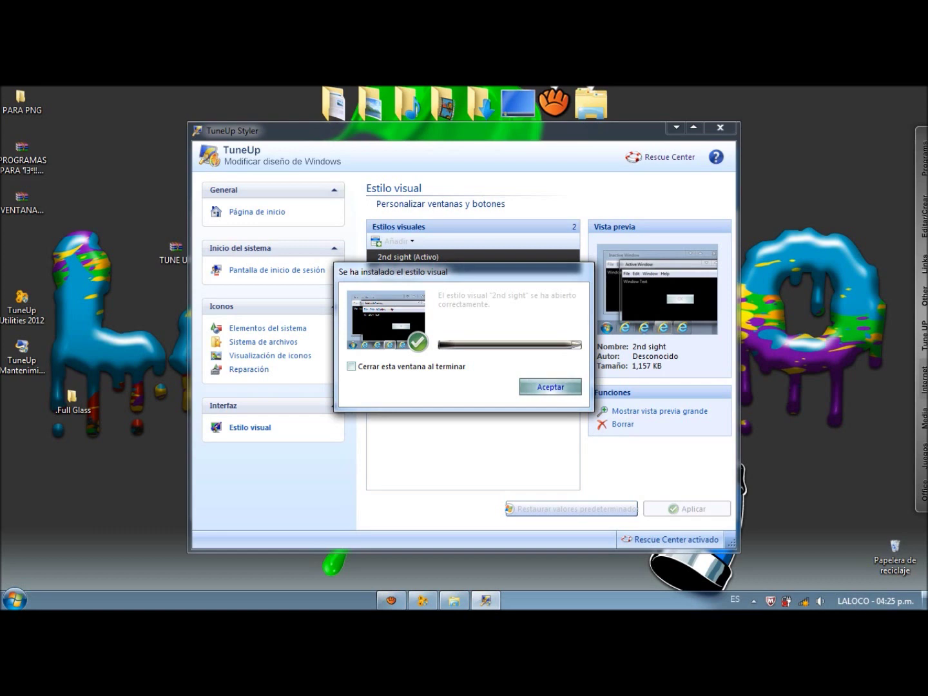
key(Return)
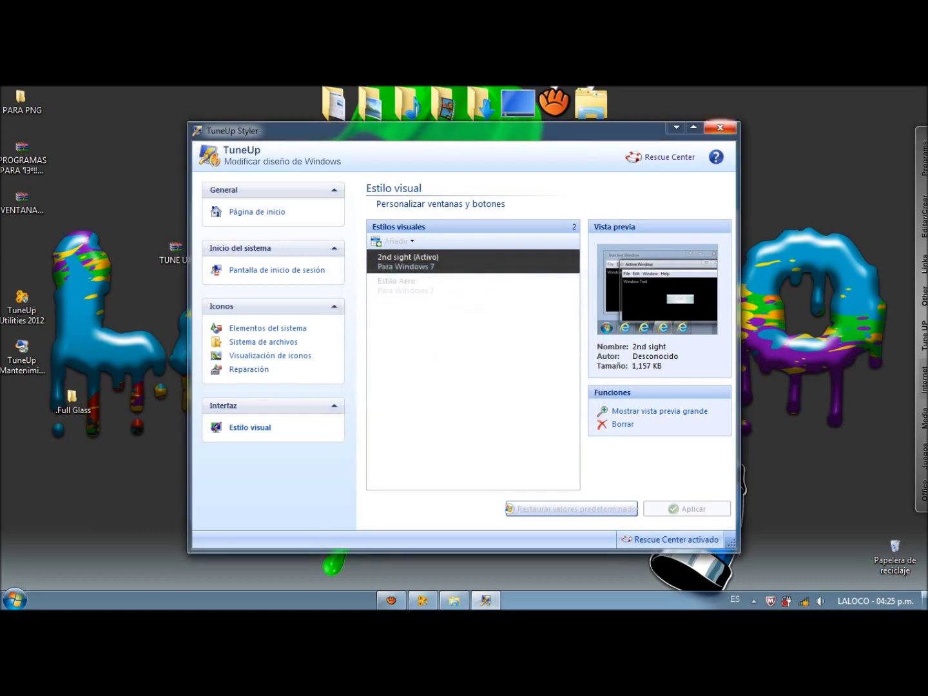
click(721, 127)
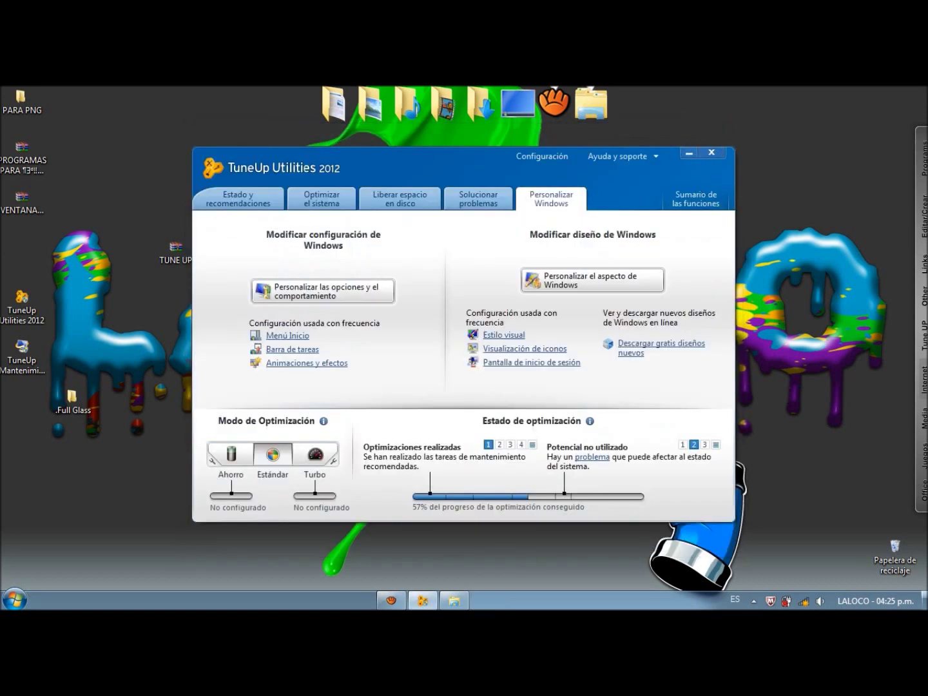
click(711, 154)
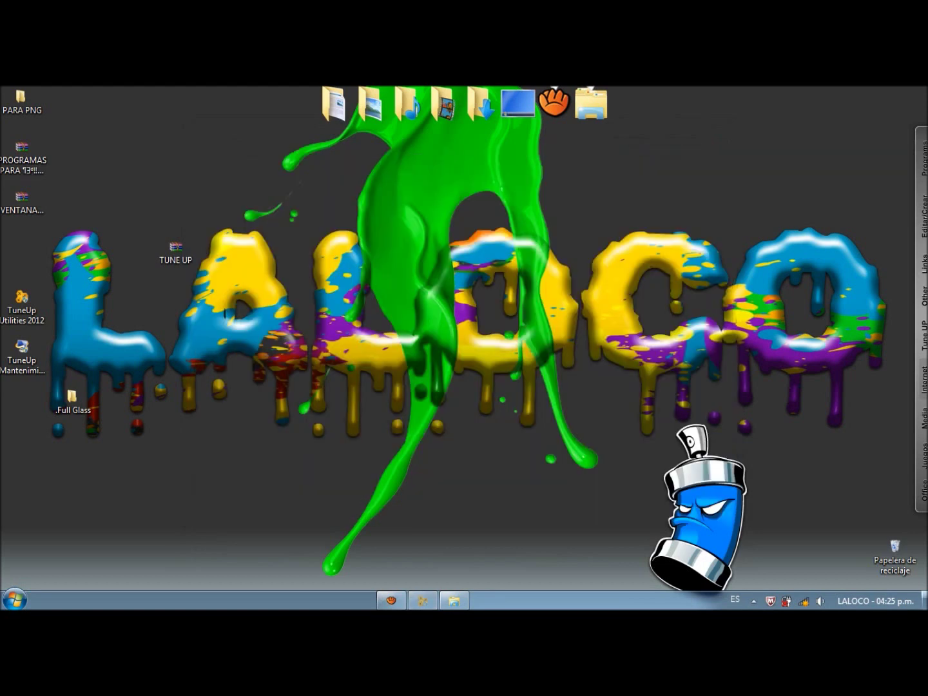
- Open the window colour settings from the desktop's personalization and reduce the colour intensity to its minimum
right_click(466, 417)
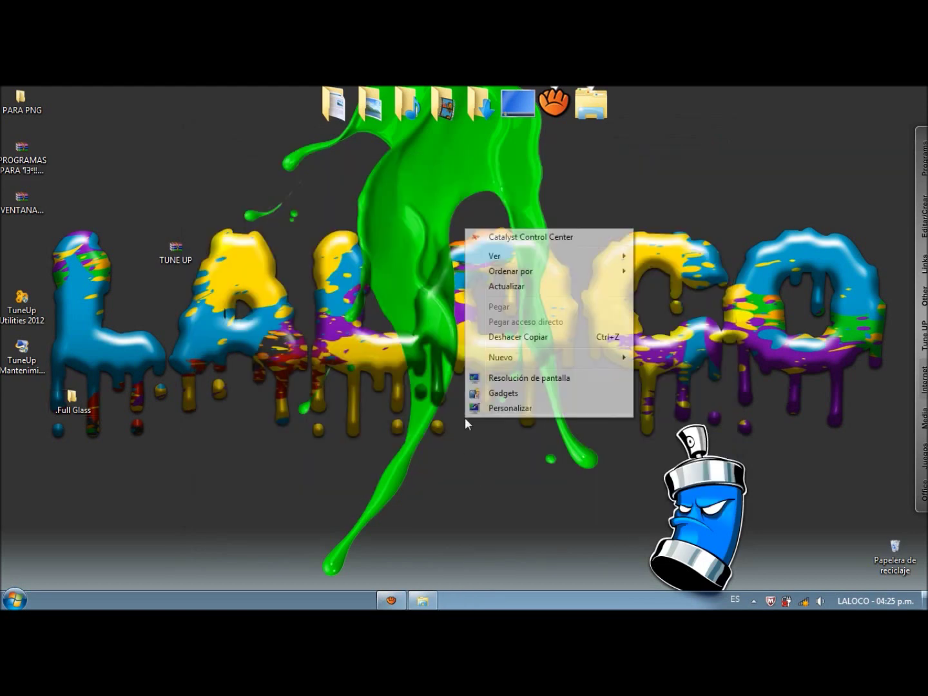
click(518, 411)
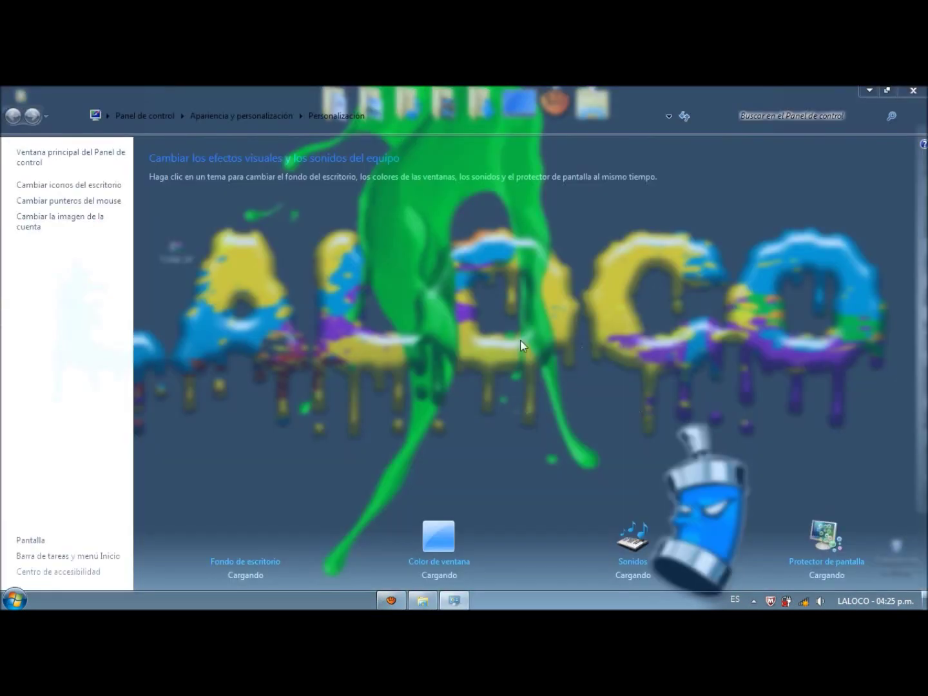
click(465, 566)
drag(368, 332, 722, 256)
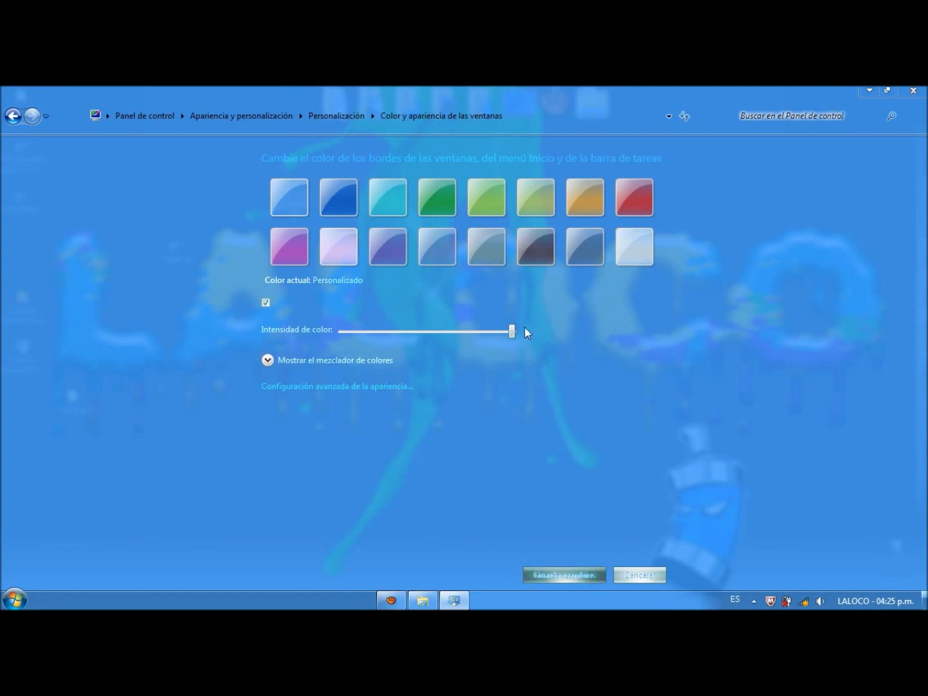
drag(513, 331, 281, 366)
- Reduce the window colour's saturation to its minimum in the colour mixer, save the changes, and close the Personalization and Themes windows
click(279, 365)
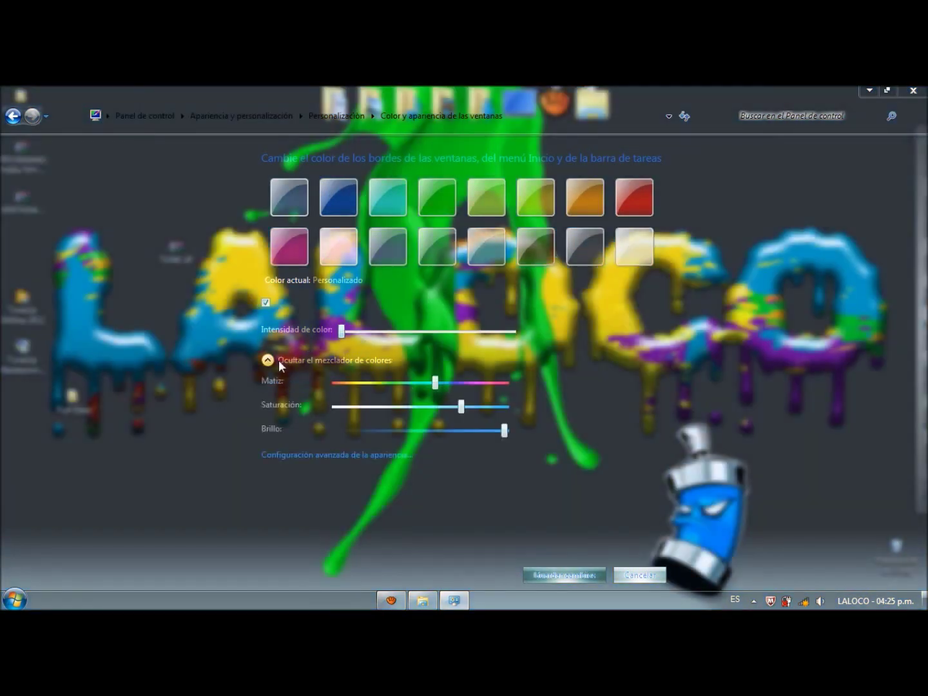
drag(458, 404, 224, 432)
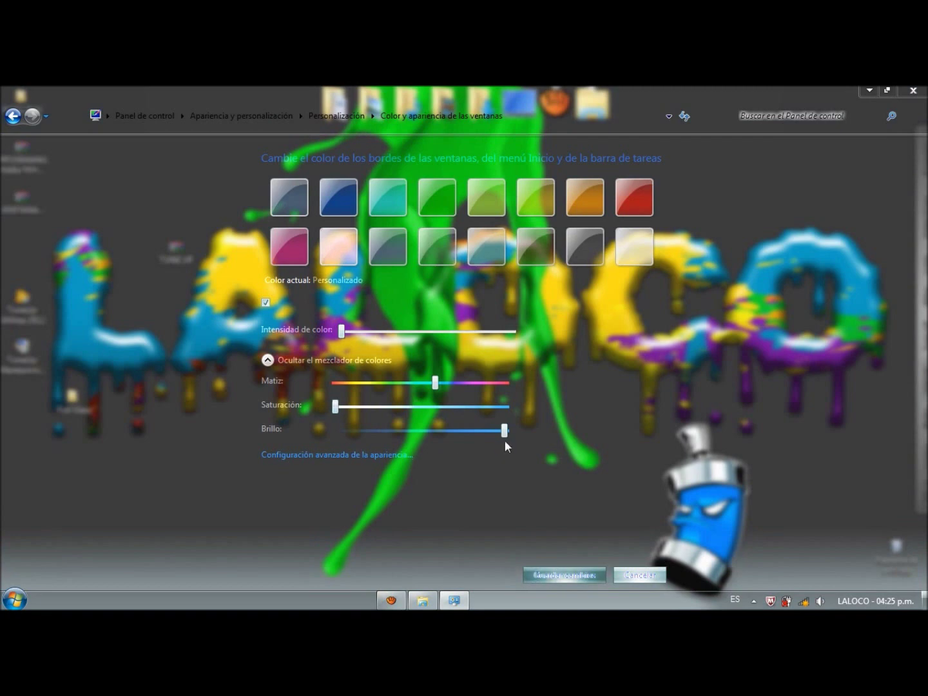
click(560, 579)
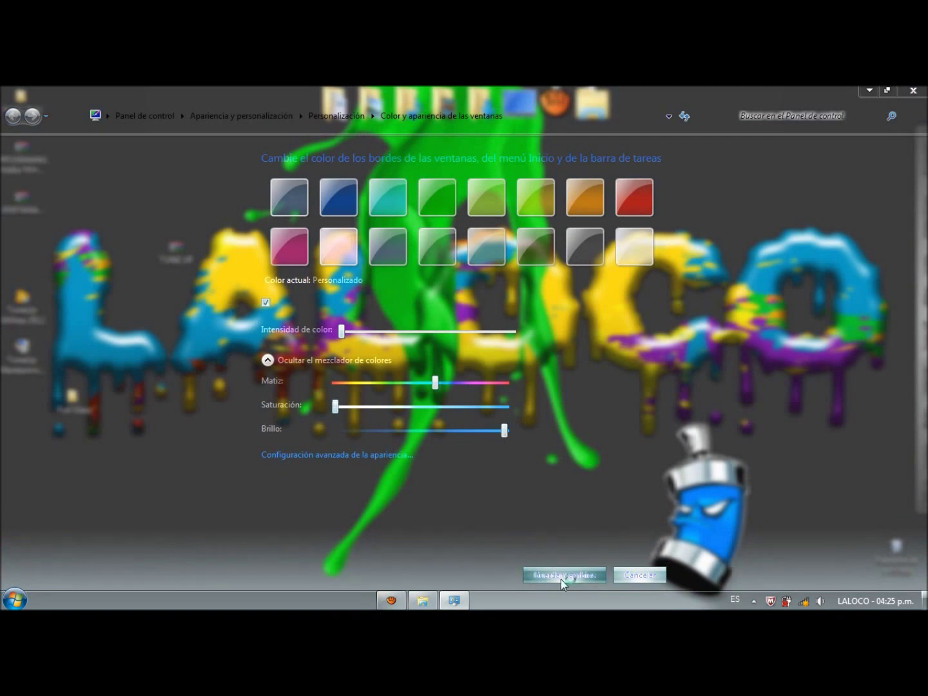
click(908, 92)
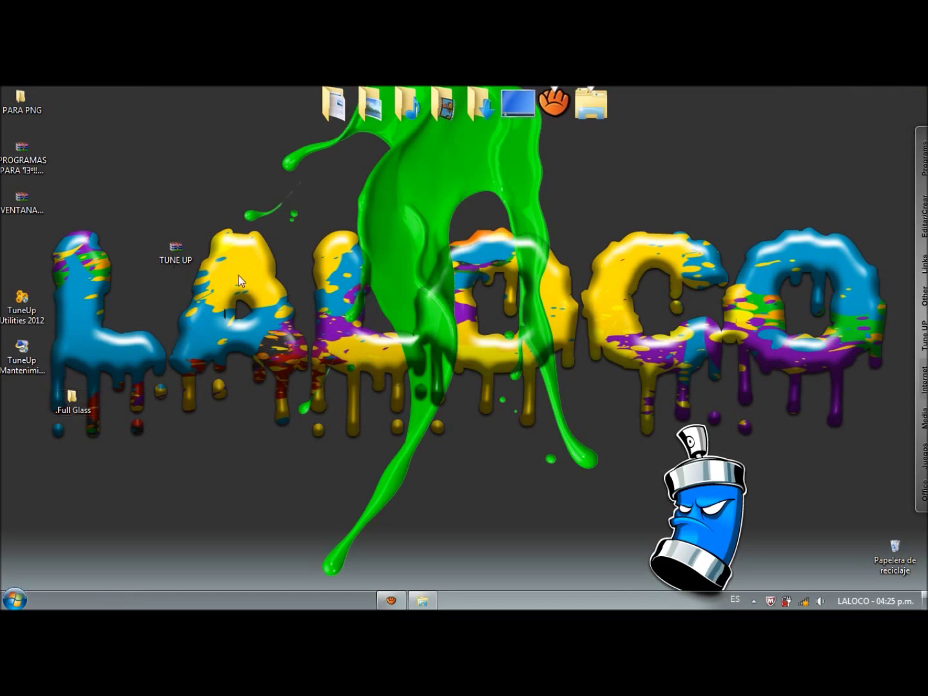
click(421, 600)
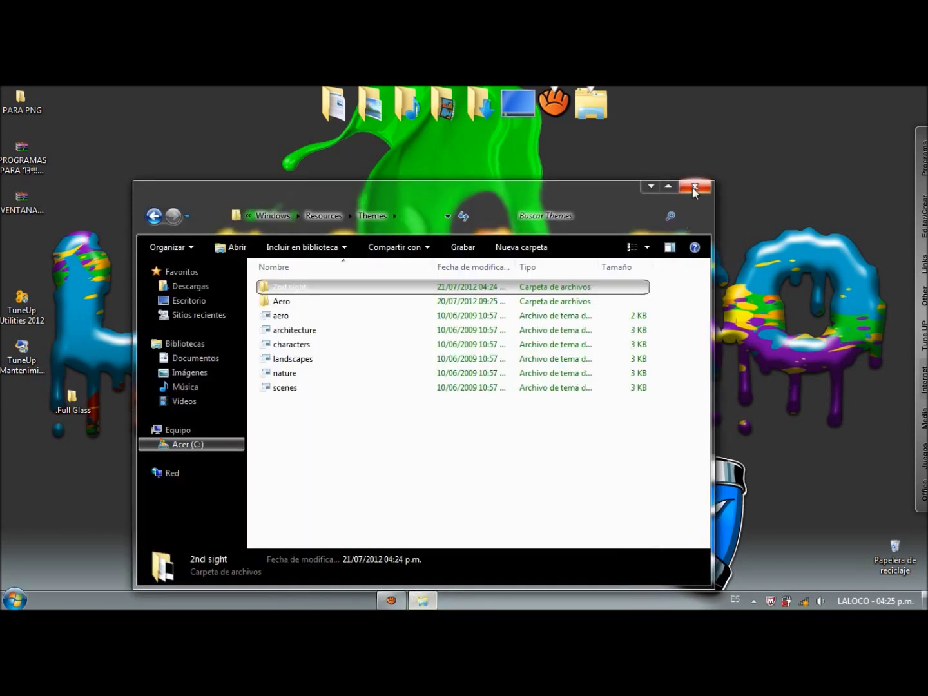
click(694, 188)
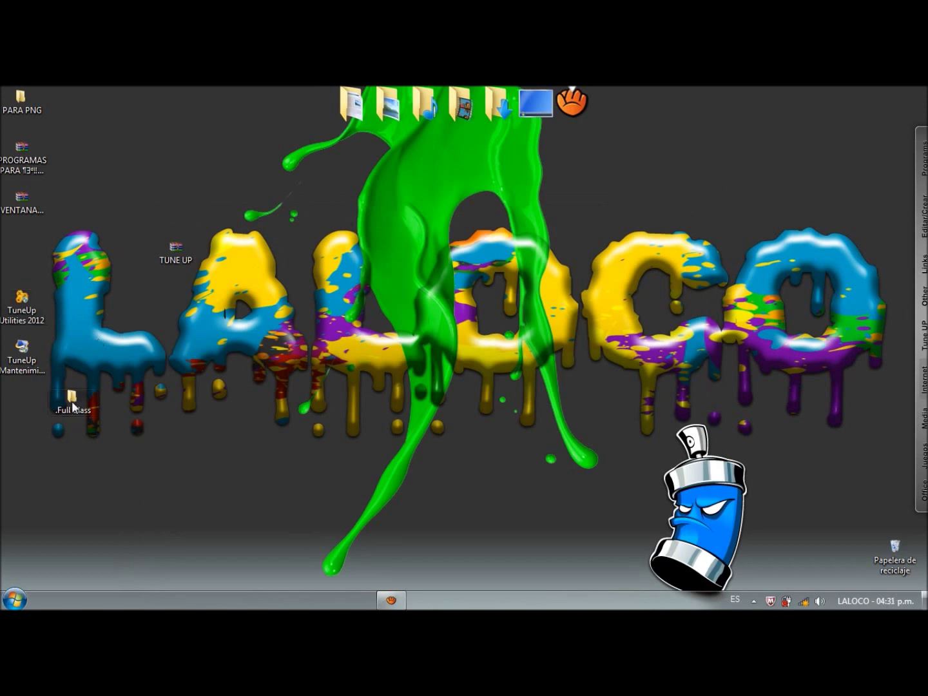
- Copy the Full glass application from the desktop's .Full Glass folder and close the folder window
double_click(72, 401)
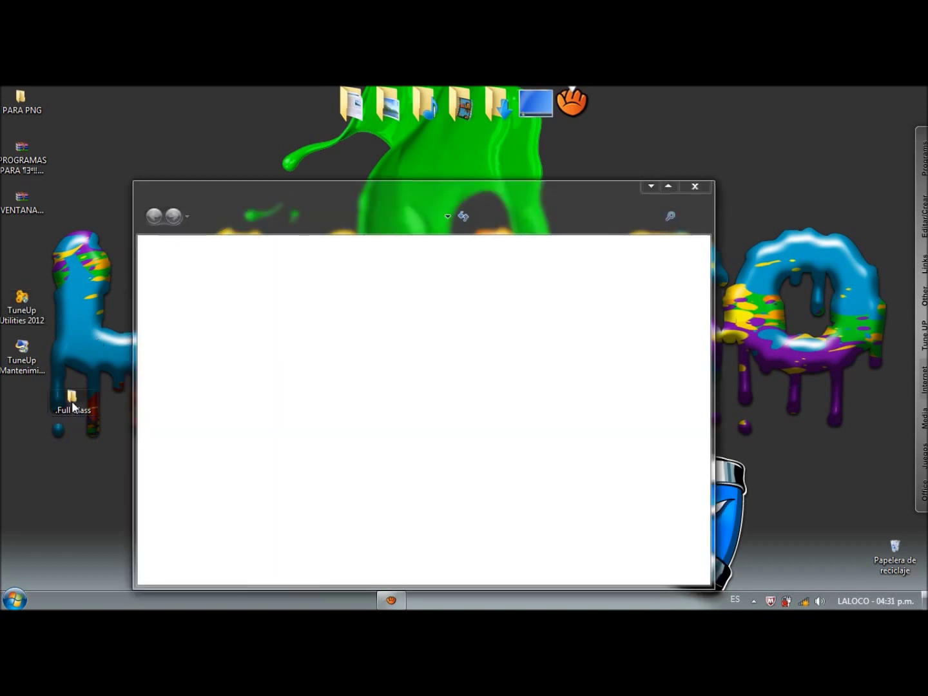
click(297, 286)
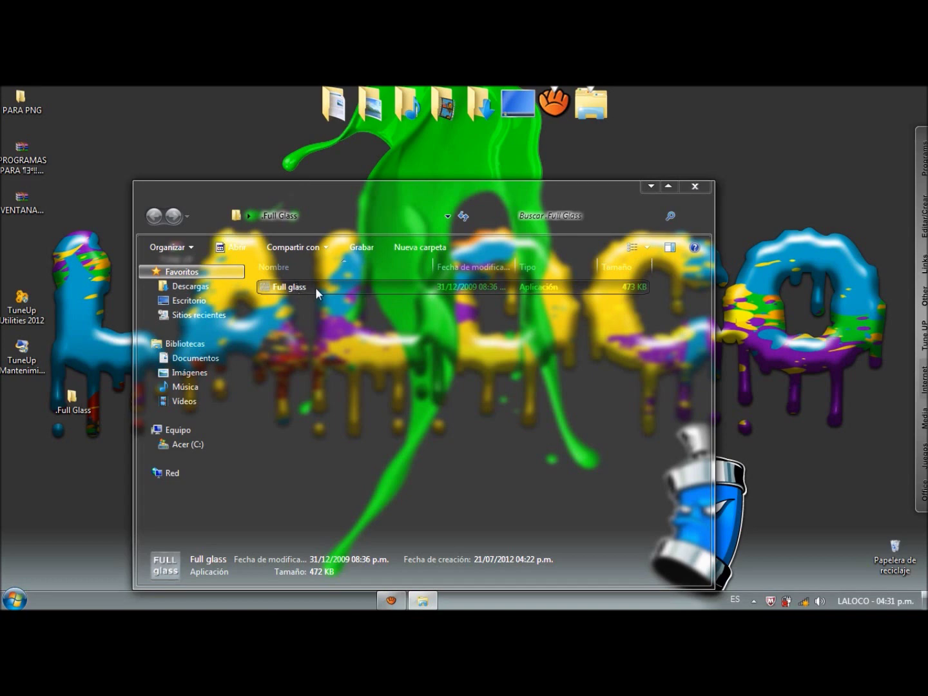
right_click(315, 287)
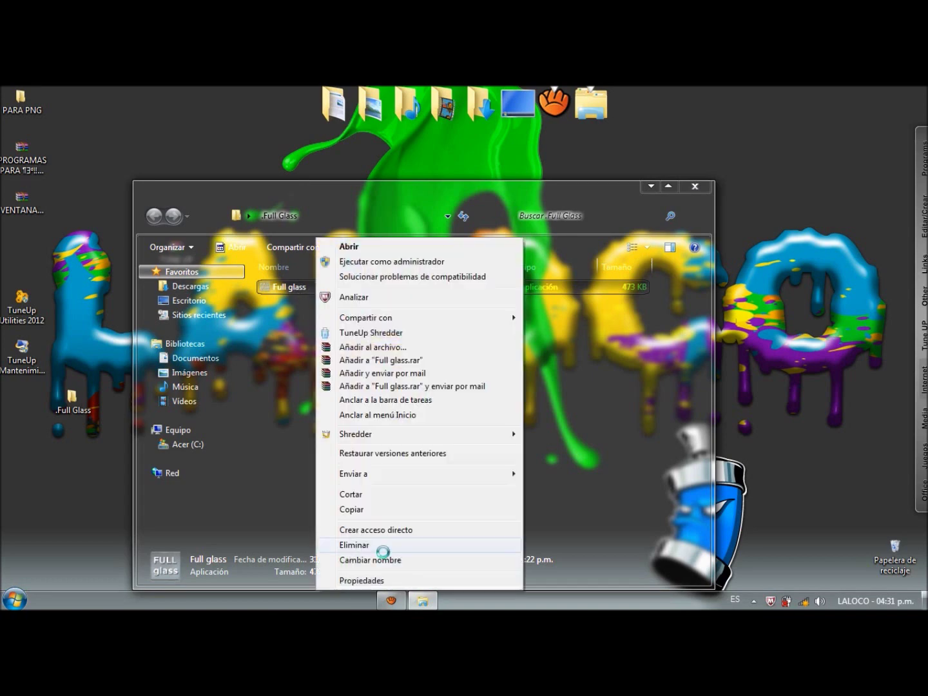
click(455, 510)
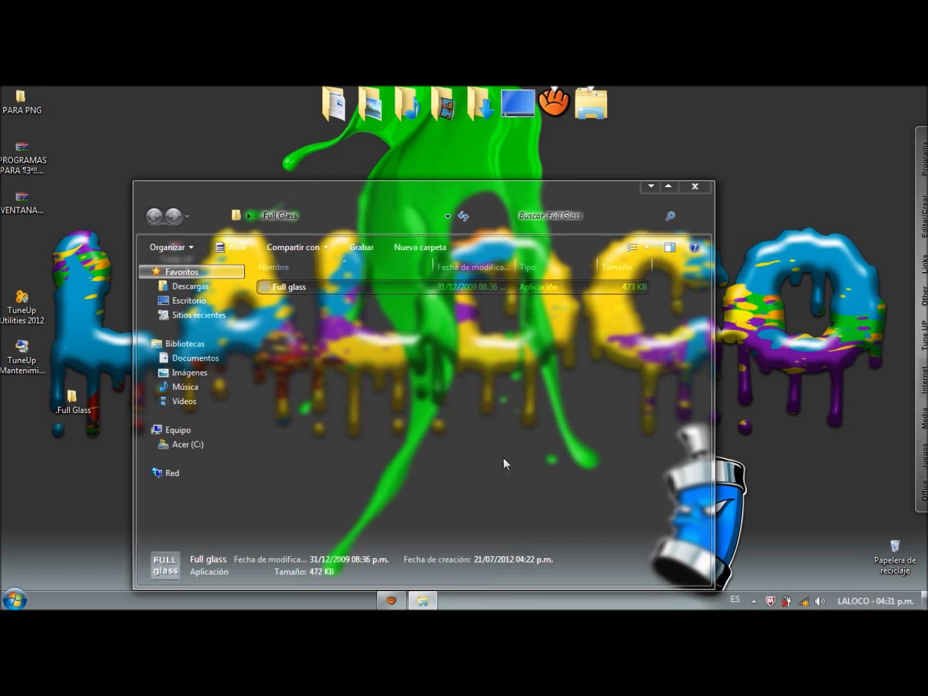
click(695, 187)
- Open the Inicio startup folder from the list of all installed programs
click(7, 603)
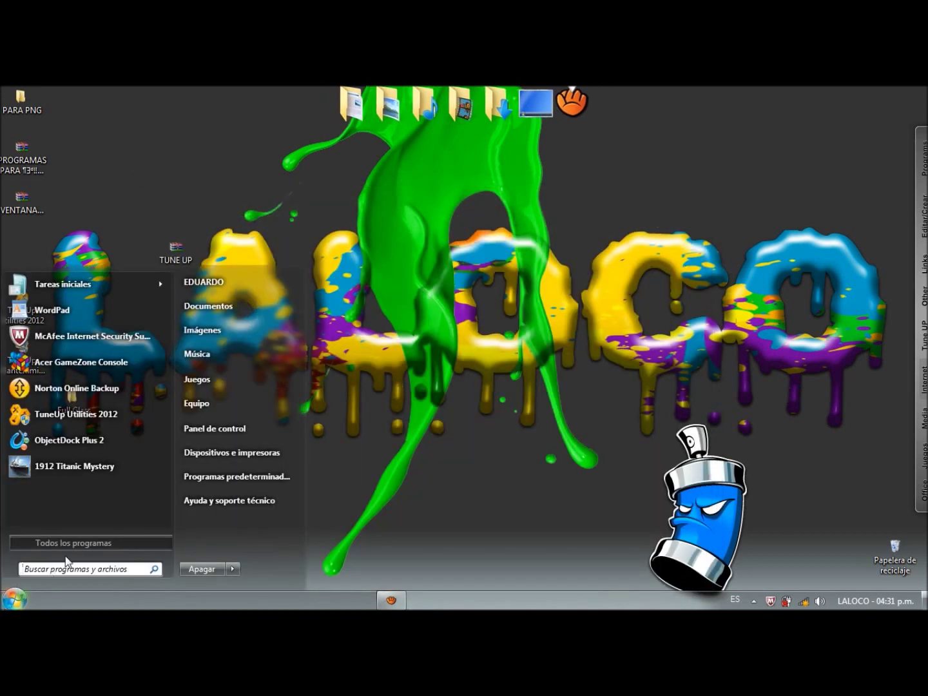
click(86, 546)
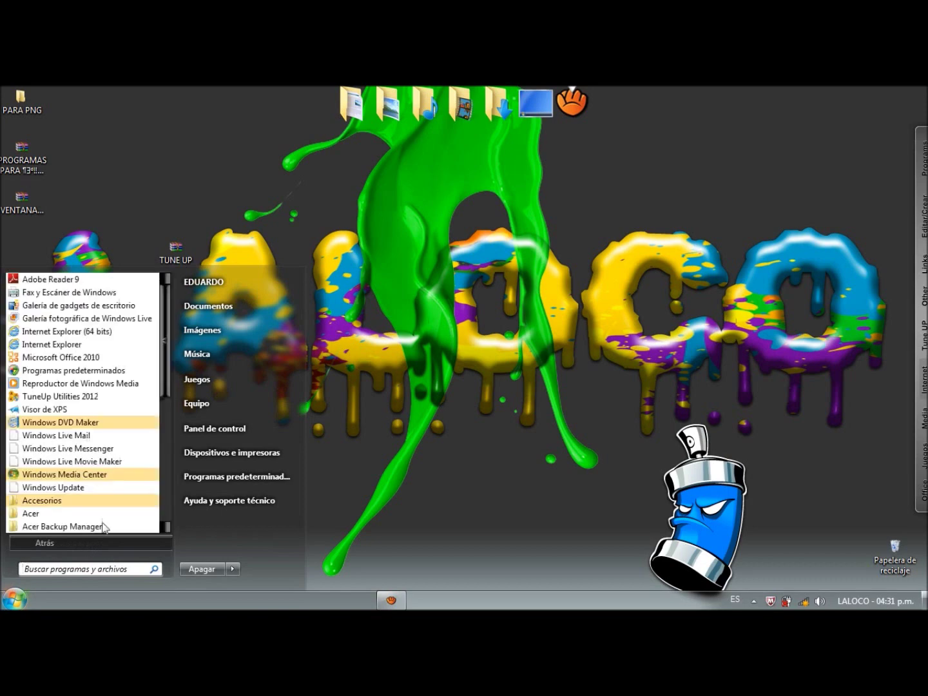
drag(163, 391, 167, 487)
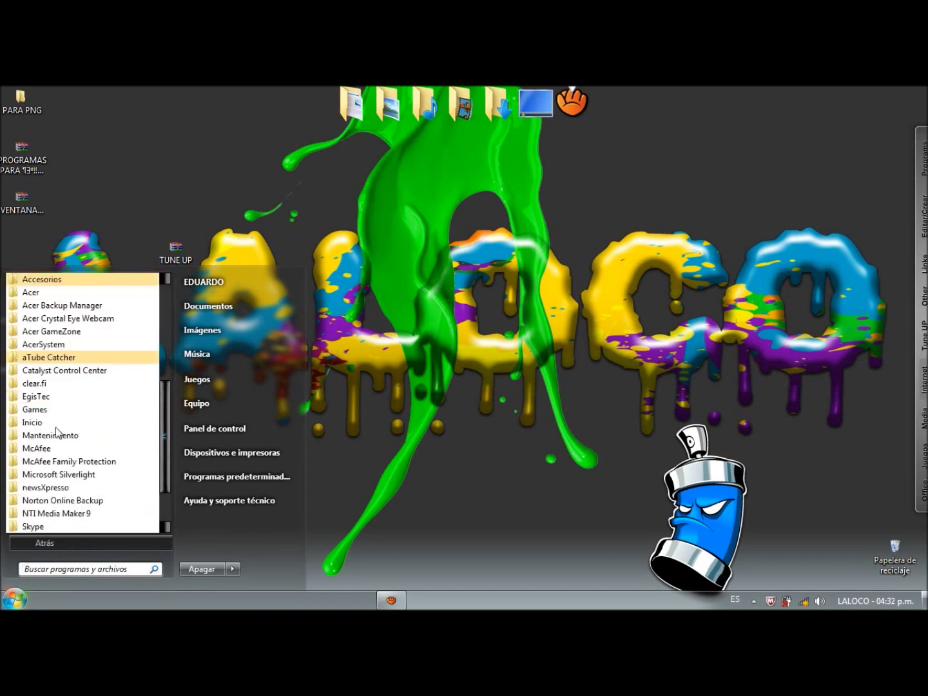
click(26, 423)
right_click(27, 422)
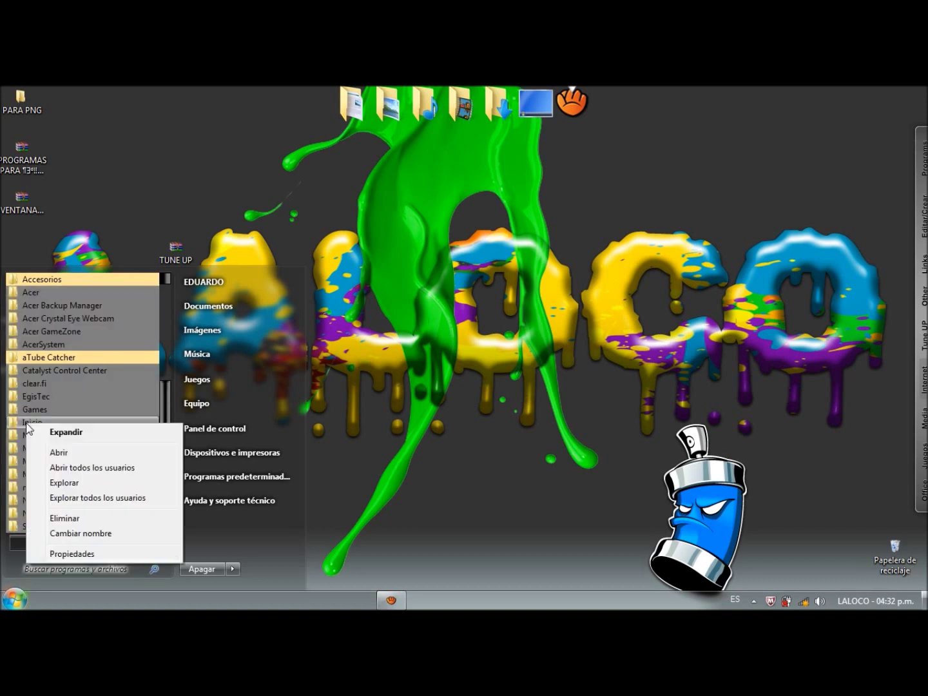
click(71, 450)
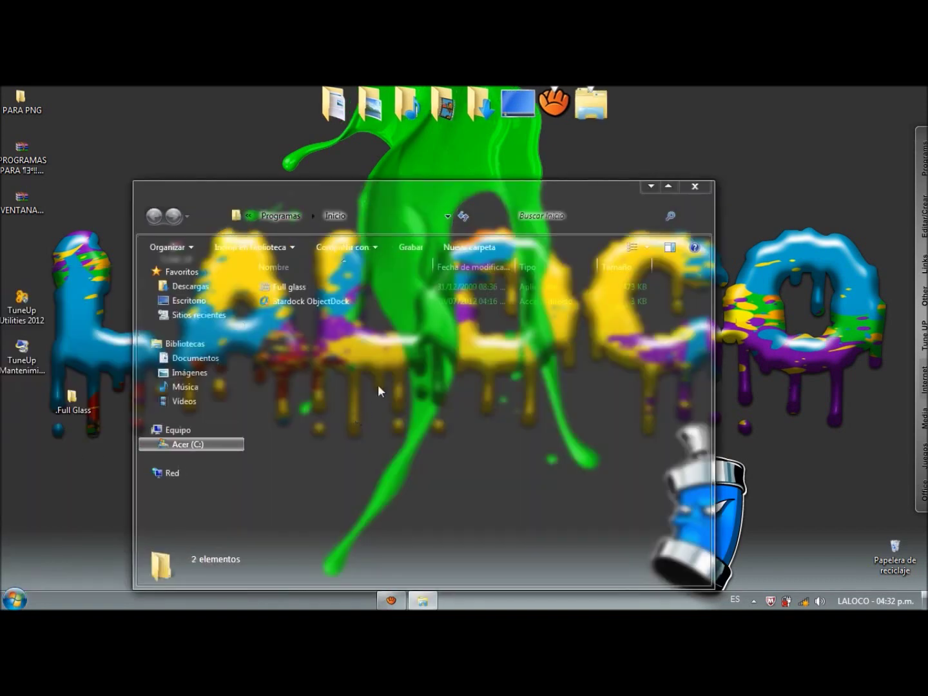
- Paste the Full glass application into the Inicio folder, choose not to replace the existing file, and close the window
key(ctrl+v)
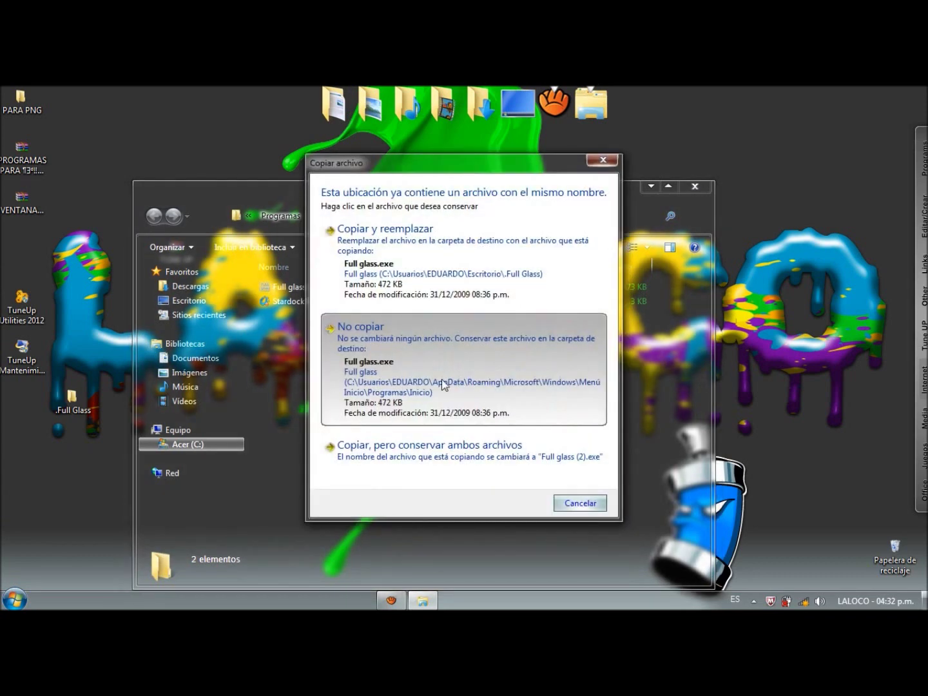
click(443, 386)
click(317, 292)
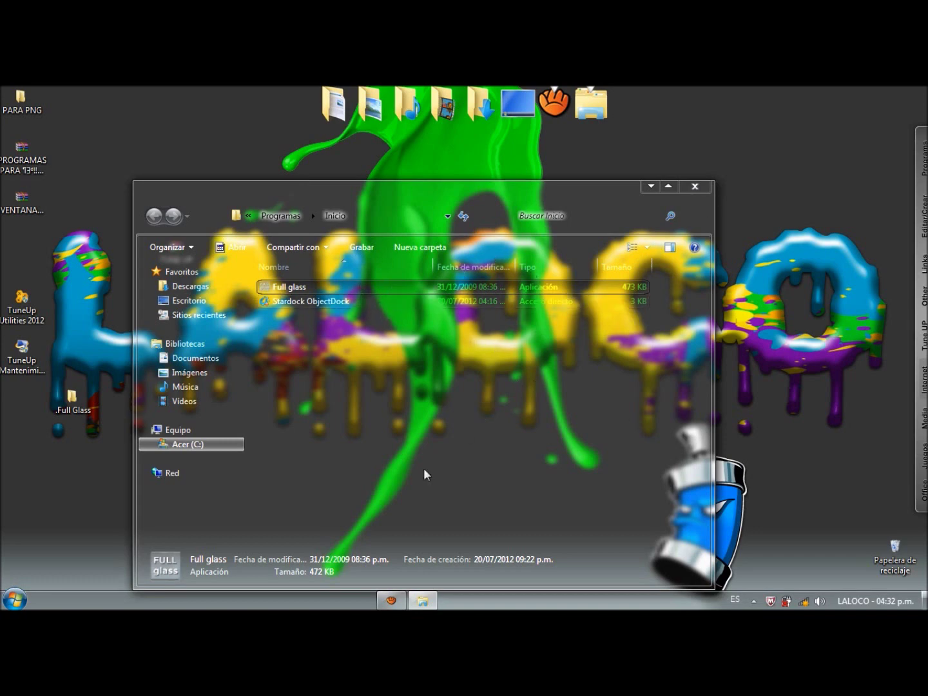
click(695, 187)
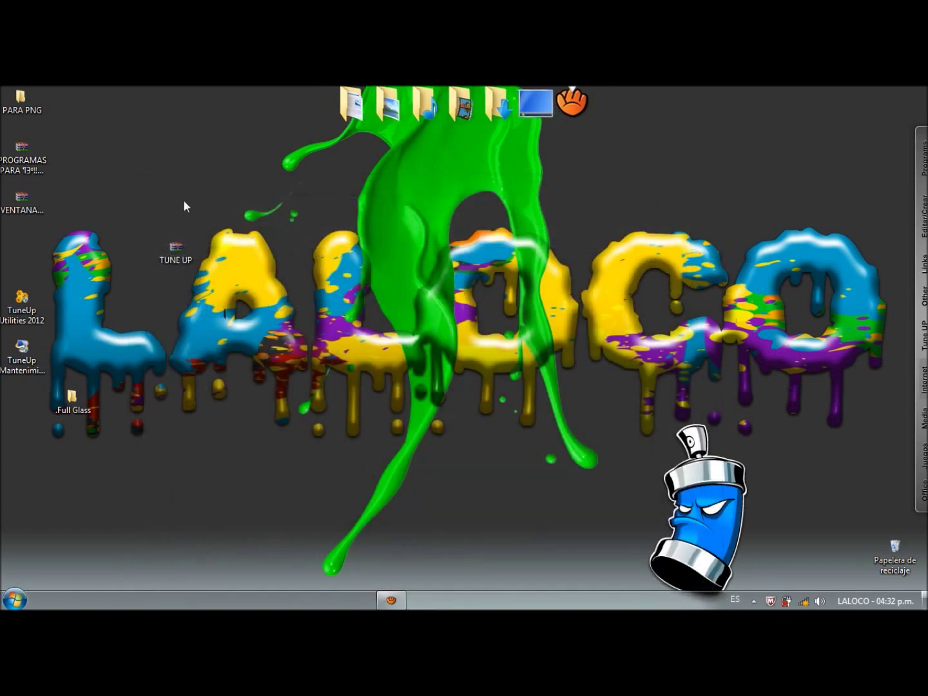
- Open the logon screen settings in TuneUp Utilities 2012, preview the wallpaperlaloco screen, and start creating a new logon screen
click(22, 306)
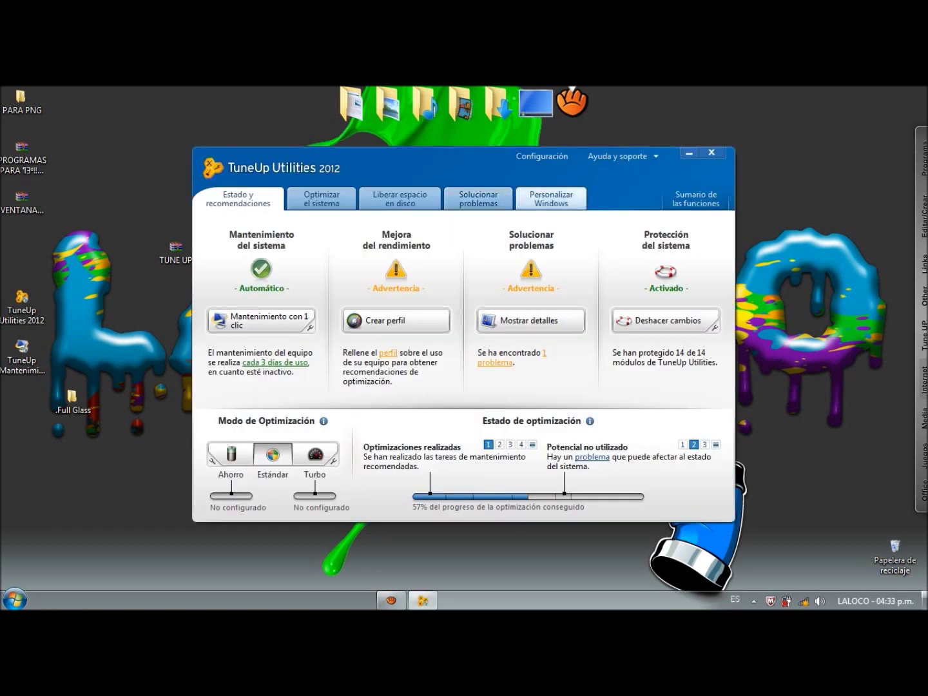
click(551, 199)
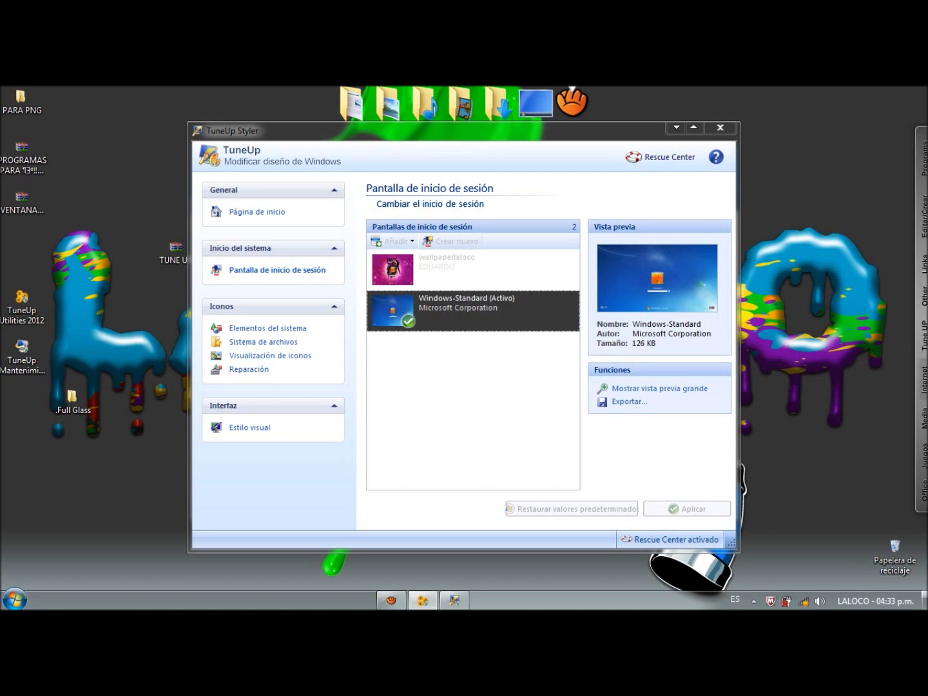
click(455, 270)
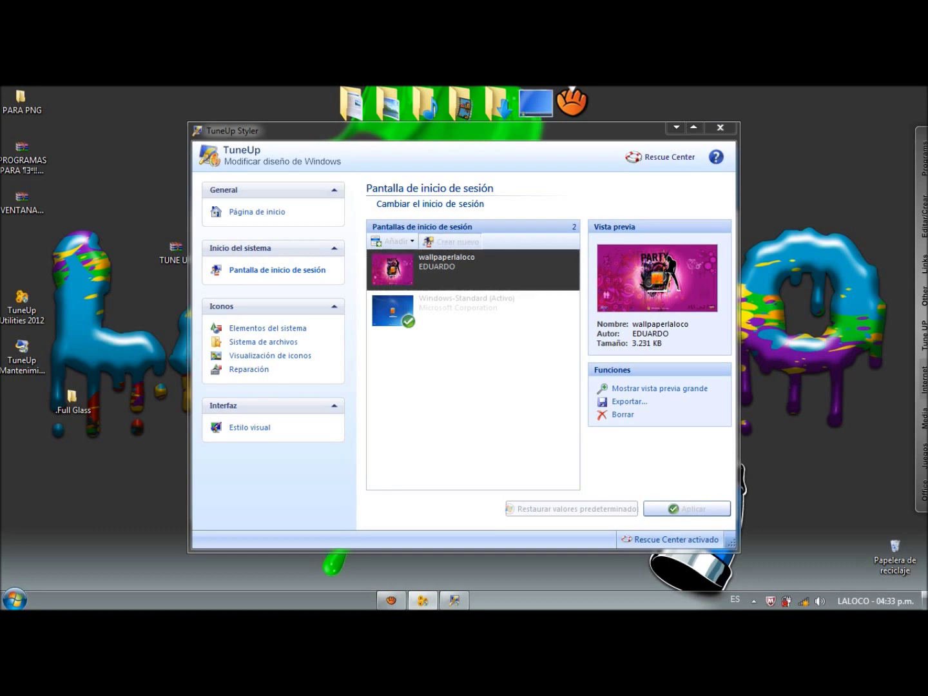
click(451, 241)
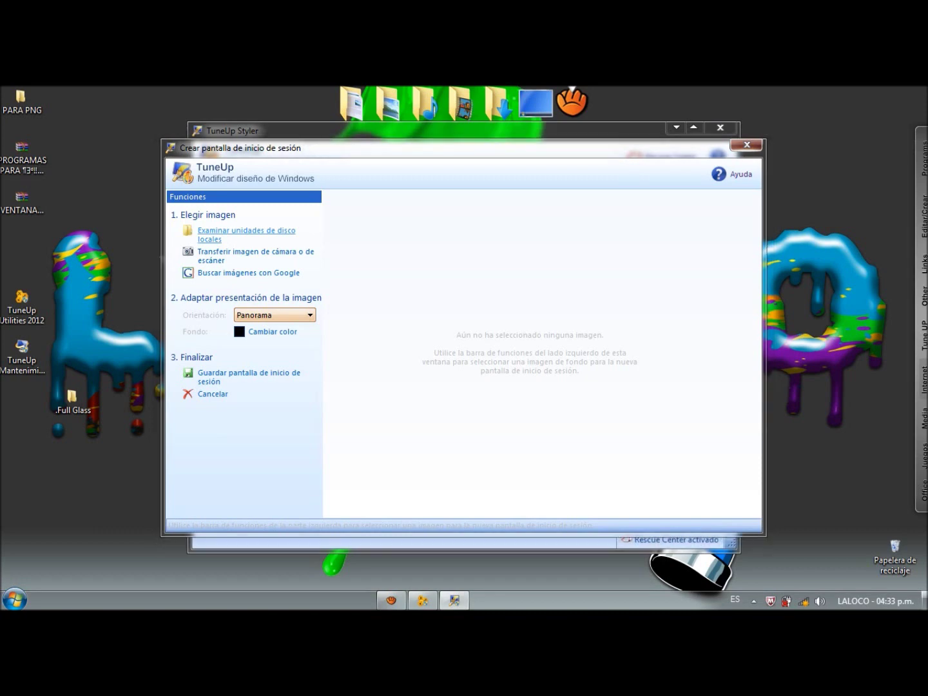
- Load the CAMARO SS 69 picture from the AUTOS folder of the Pictures library as the logon screen background
click(246, 231)
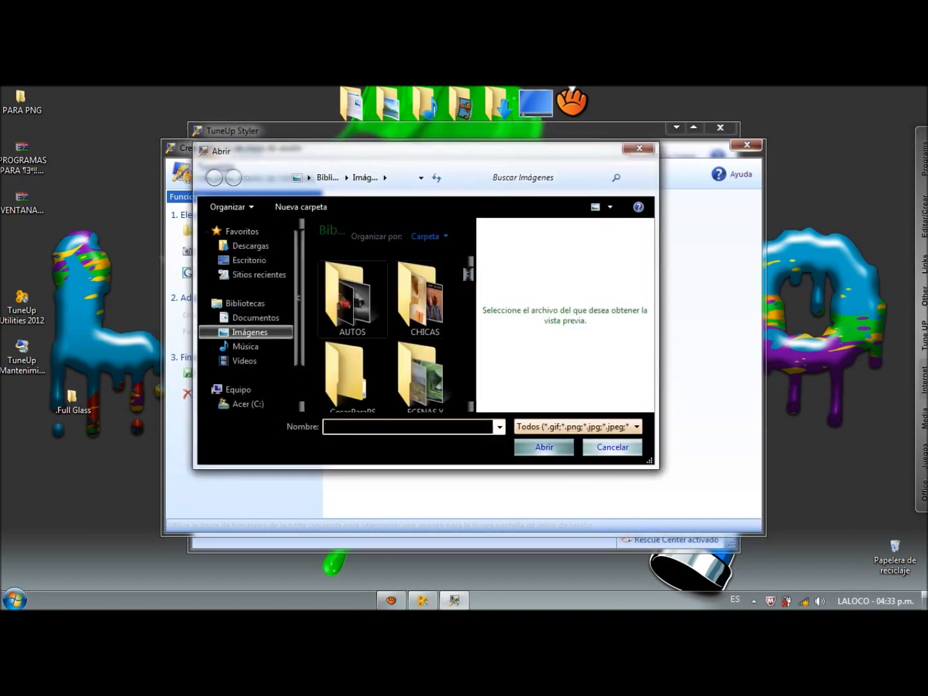
click(353, 299)
key(Return)
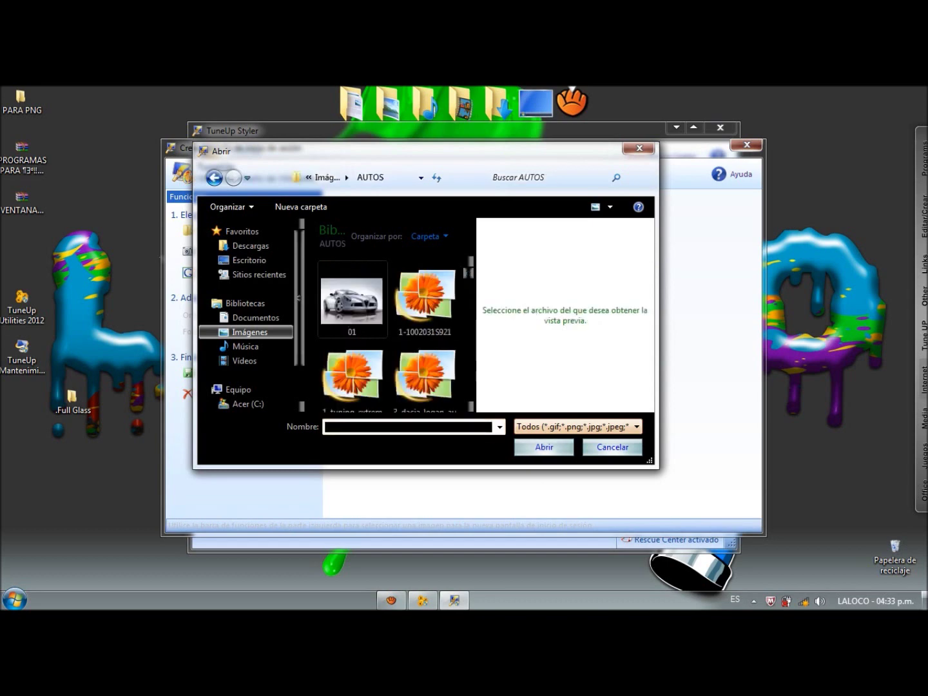
drag(467, 273, 468, 311)
click(425, 313)
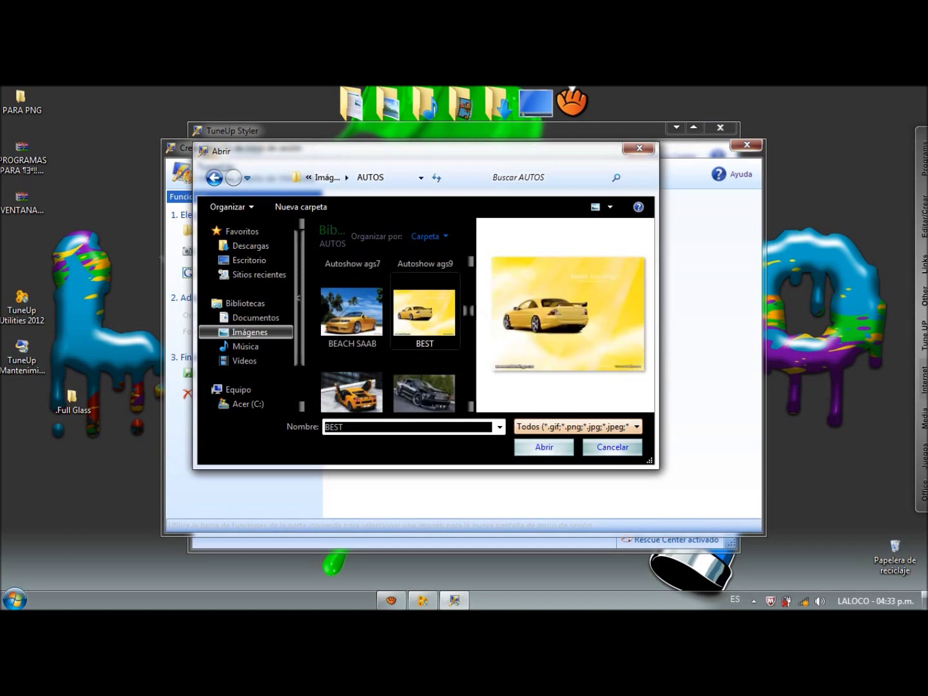
key(c)
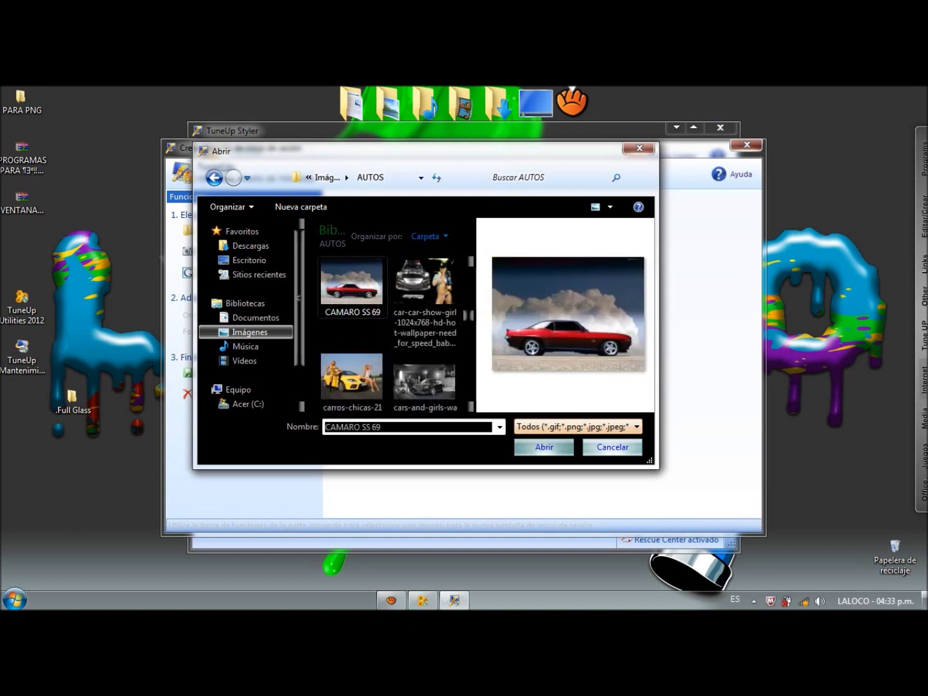
click(543, 447)
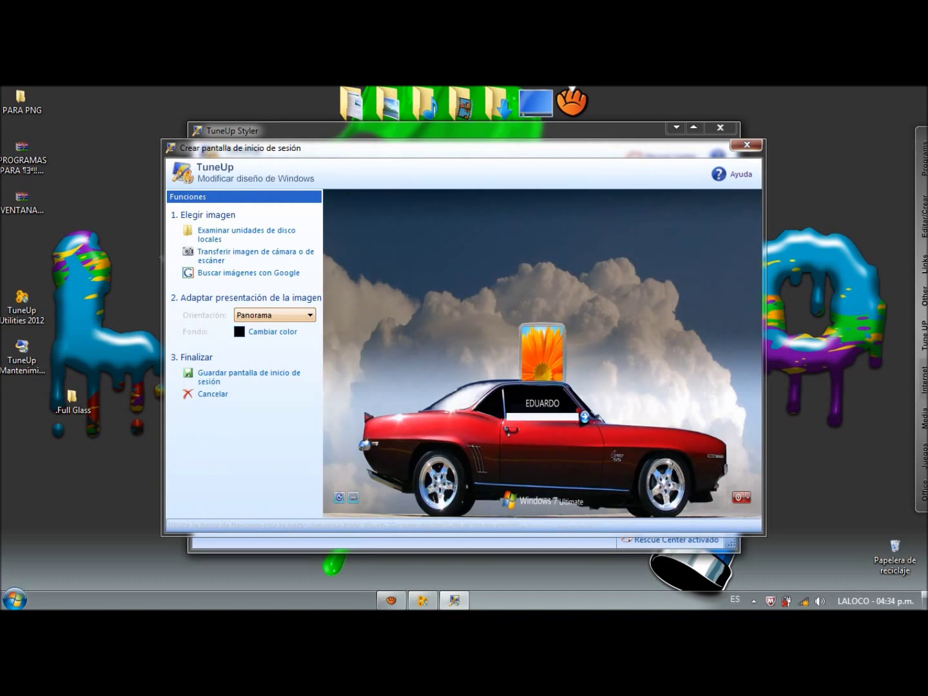
- Keep the picture orientation at Panorama and save the new logon screen under the name CAMARO
click(308, 315)
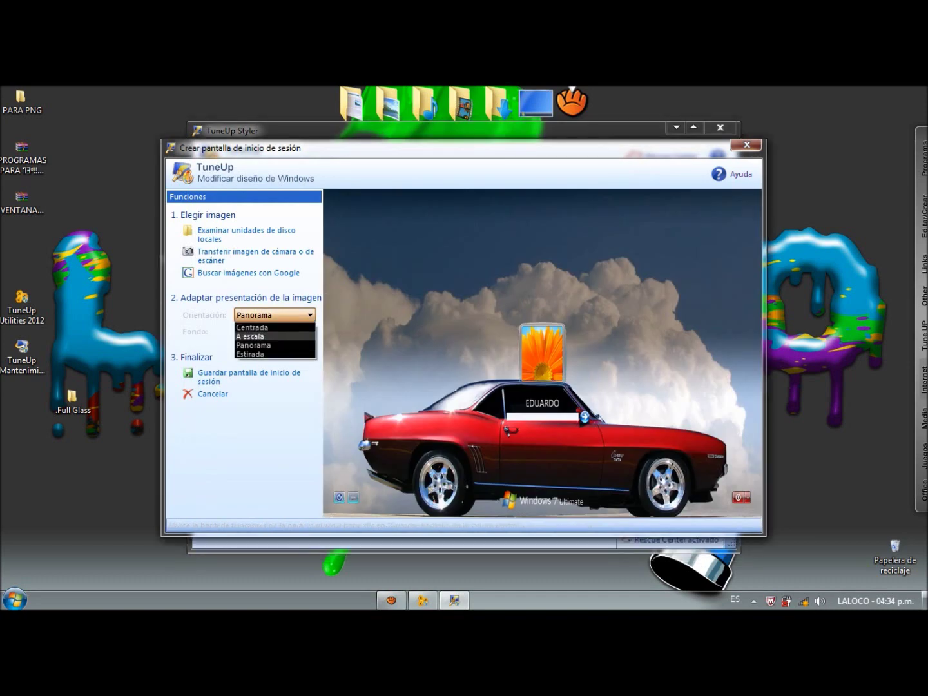
key(Return)
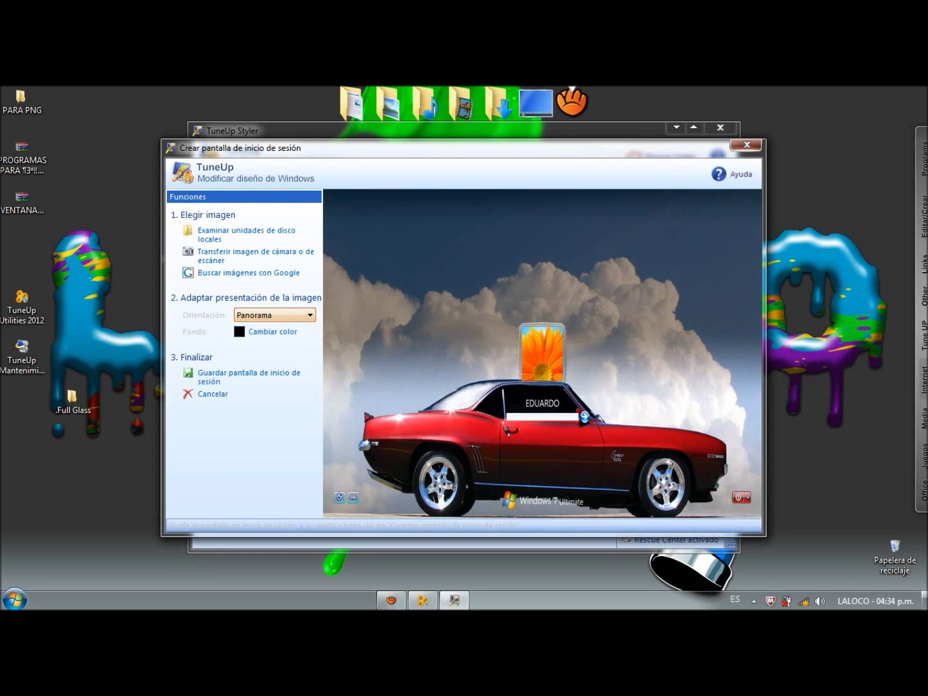
click(249, 373)
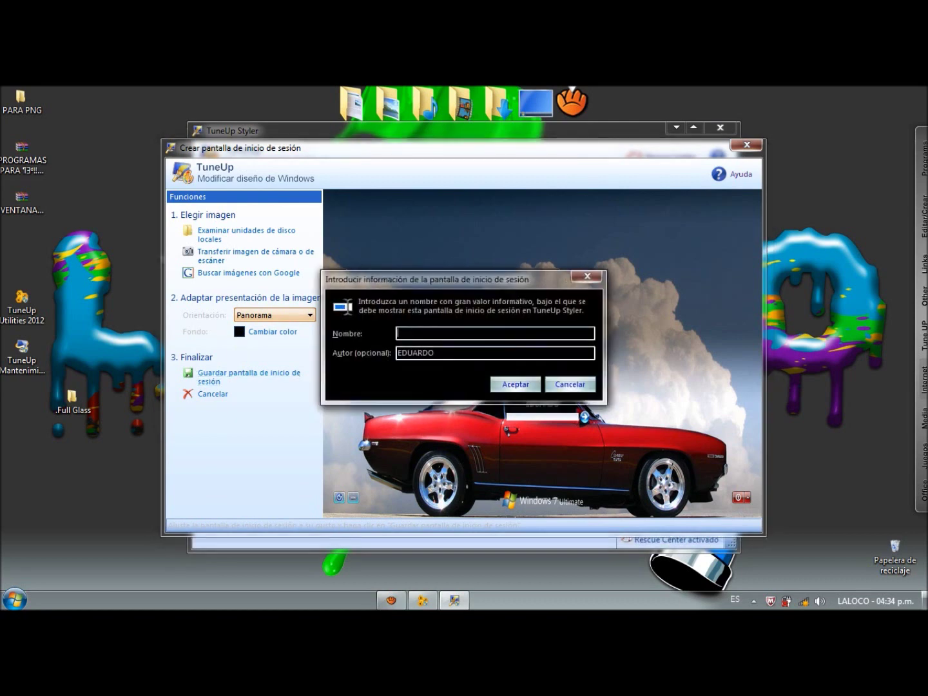
key(Caps_Lock)
text(CAMA)
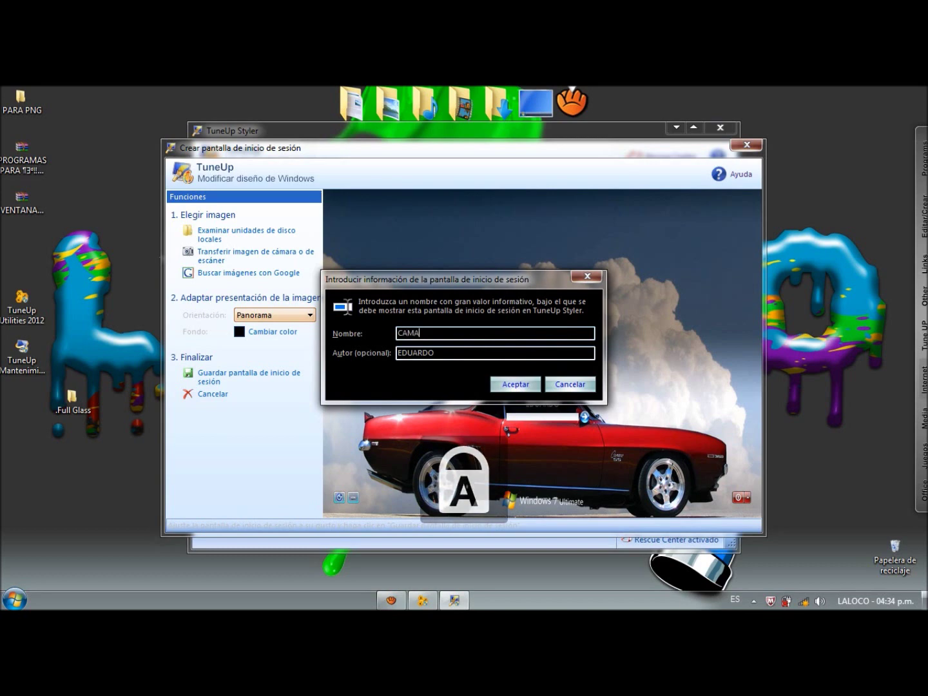
text(RO)
key(Return)
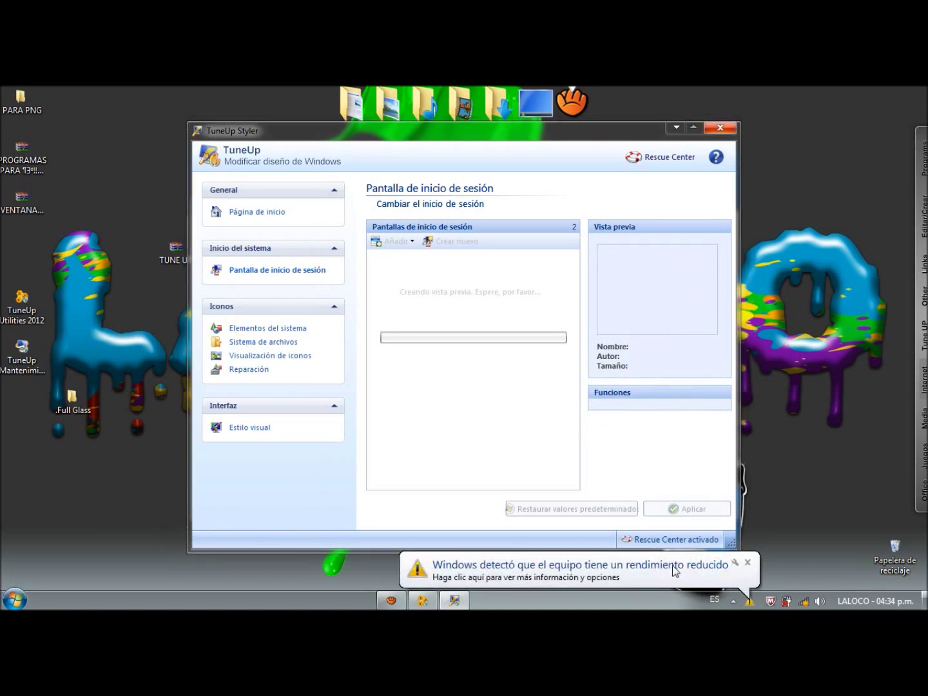
- Open the reduced-performance notification, apply the CAMARO logon screen, and close the TuneUp Styler and TuneUp Utilities windows
click(677, 570)
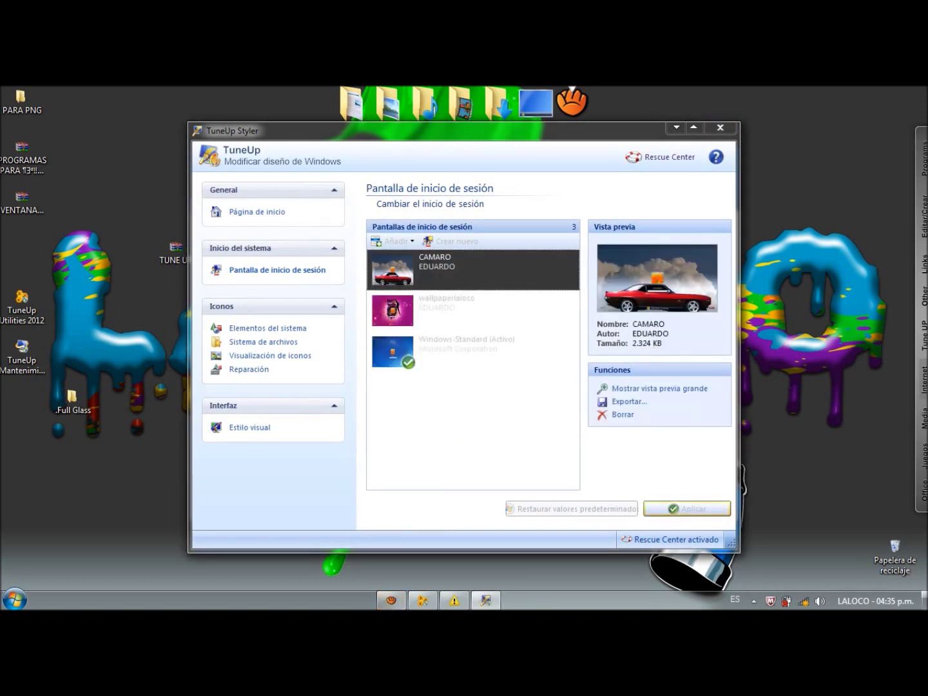
key(Return)
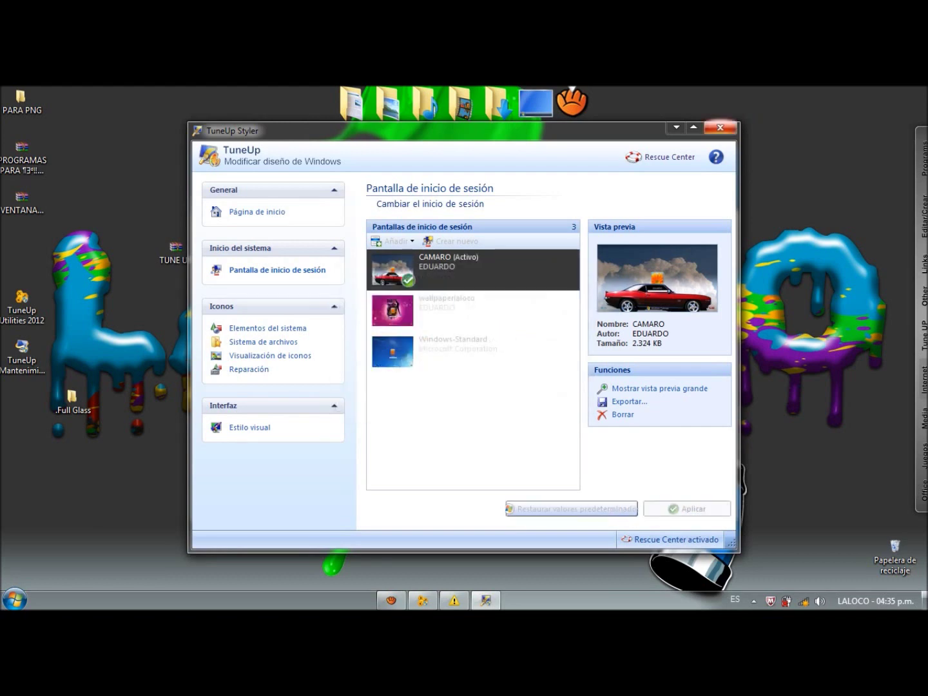
click(720, 126)
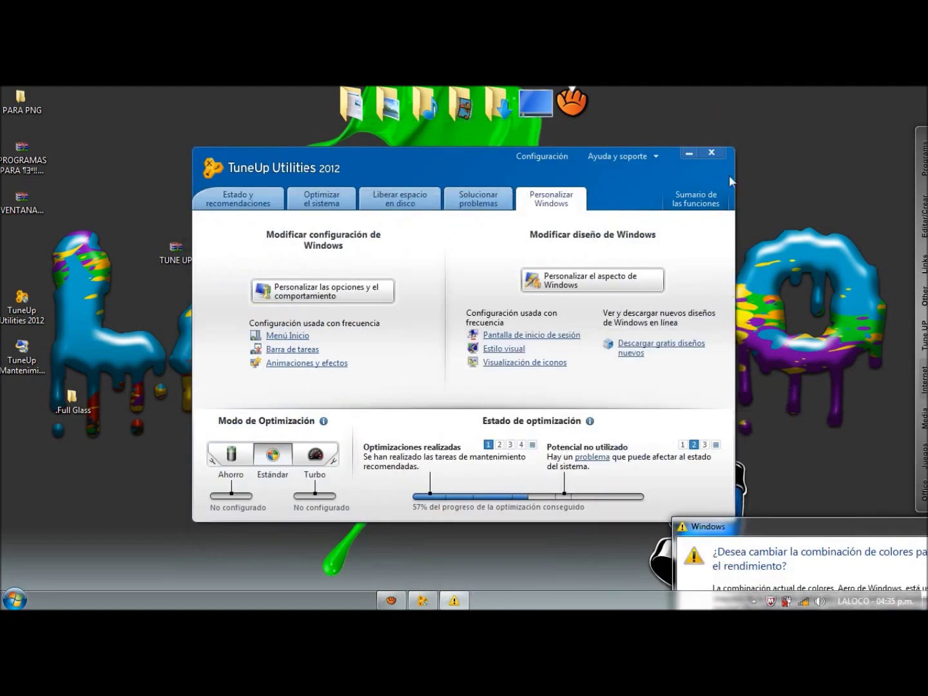
click(711, 152)
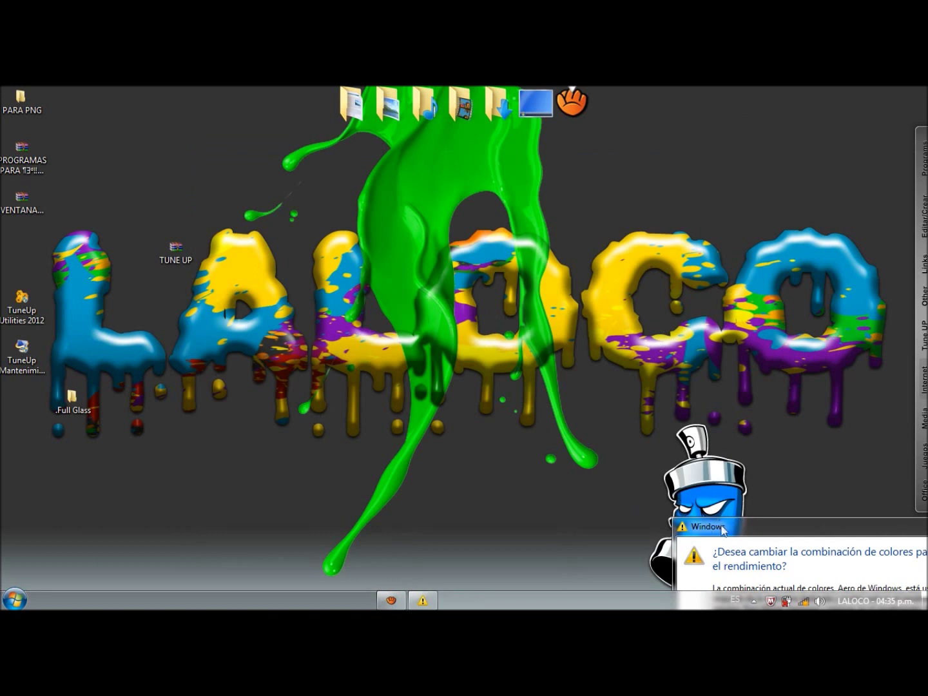